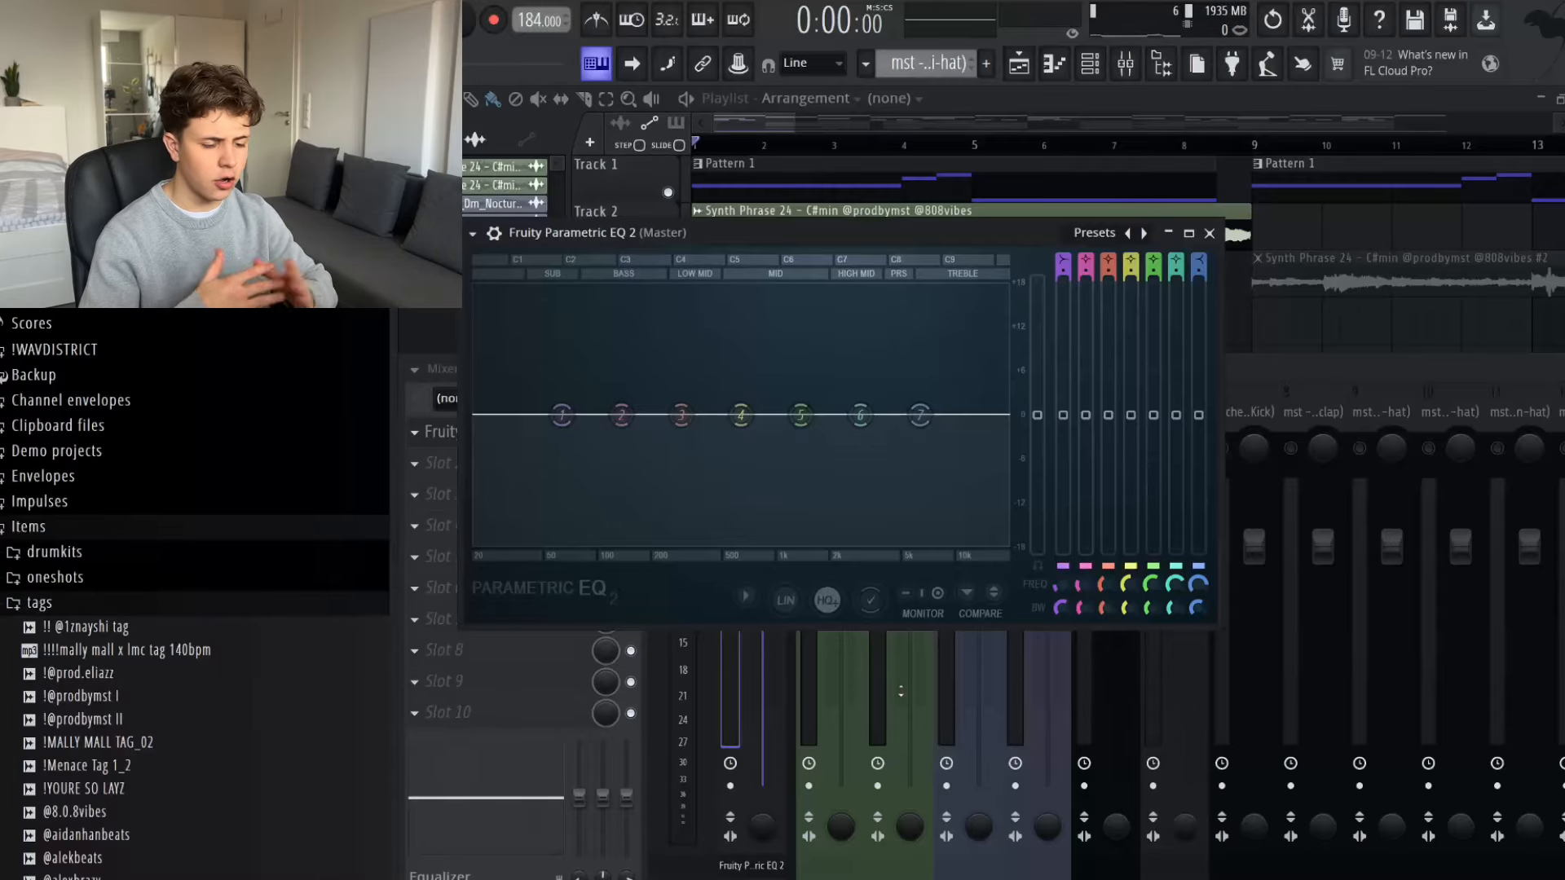
# - Play the arrangement to examine the Master channel's frequency spectrum in its EQ, and close the EQ window
pyautogui.press('space')
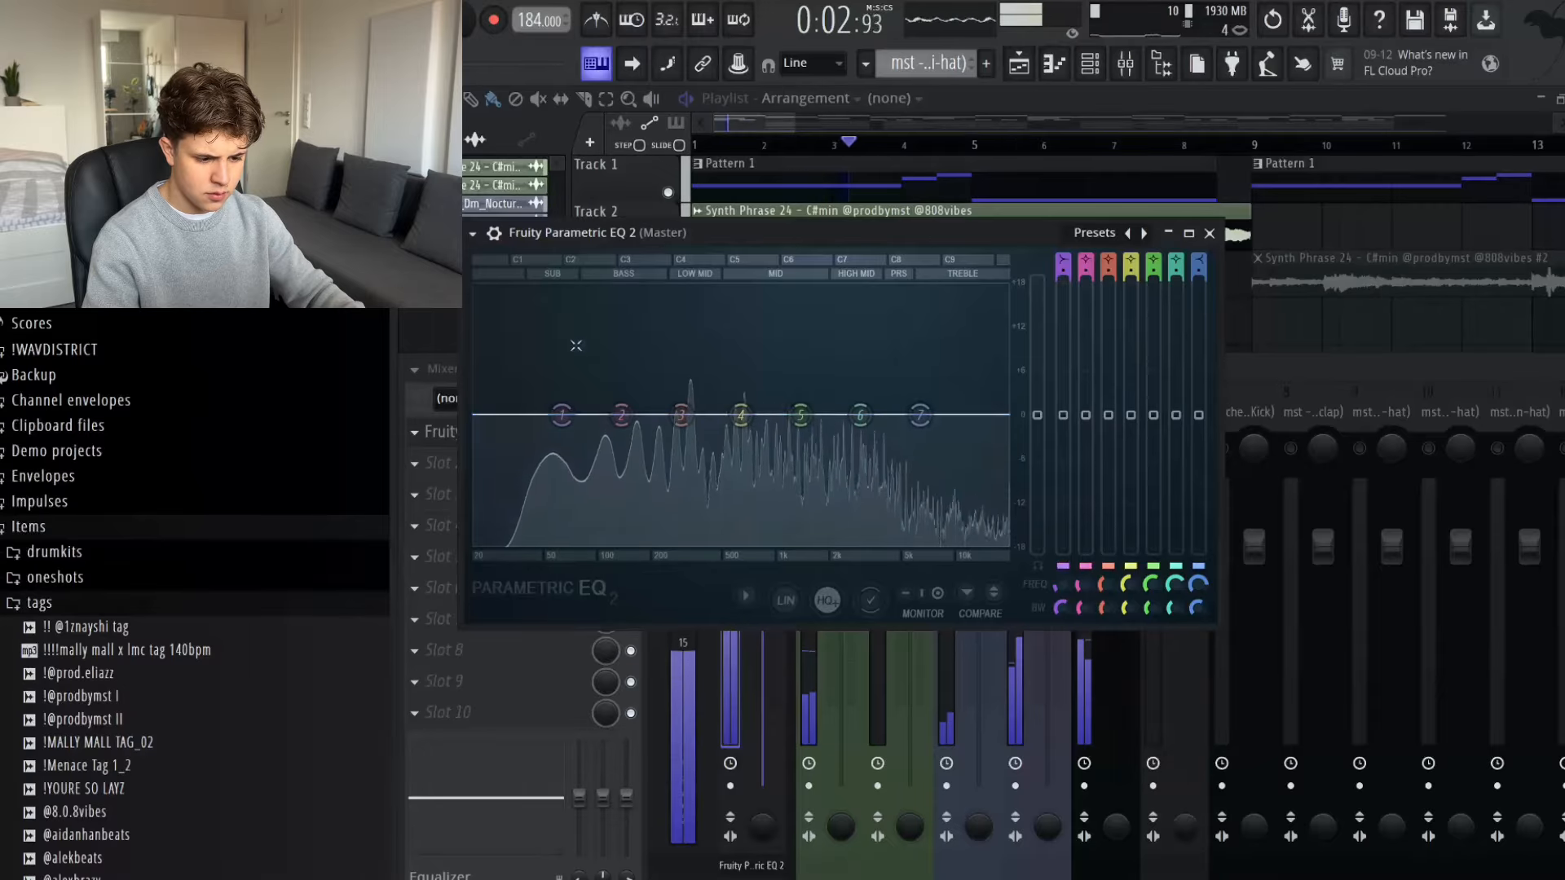
pyautogui.press('space')
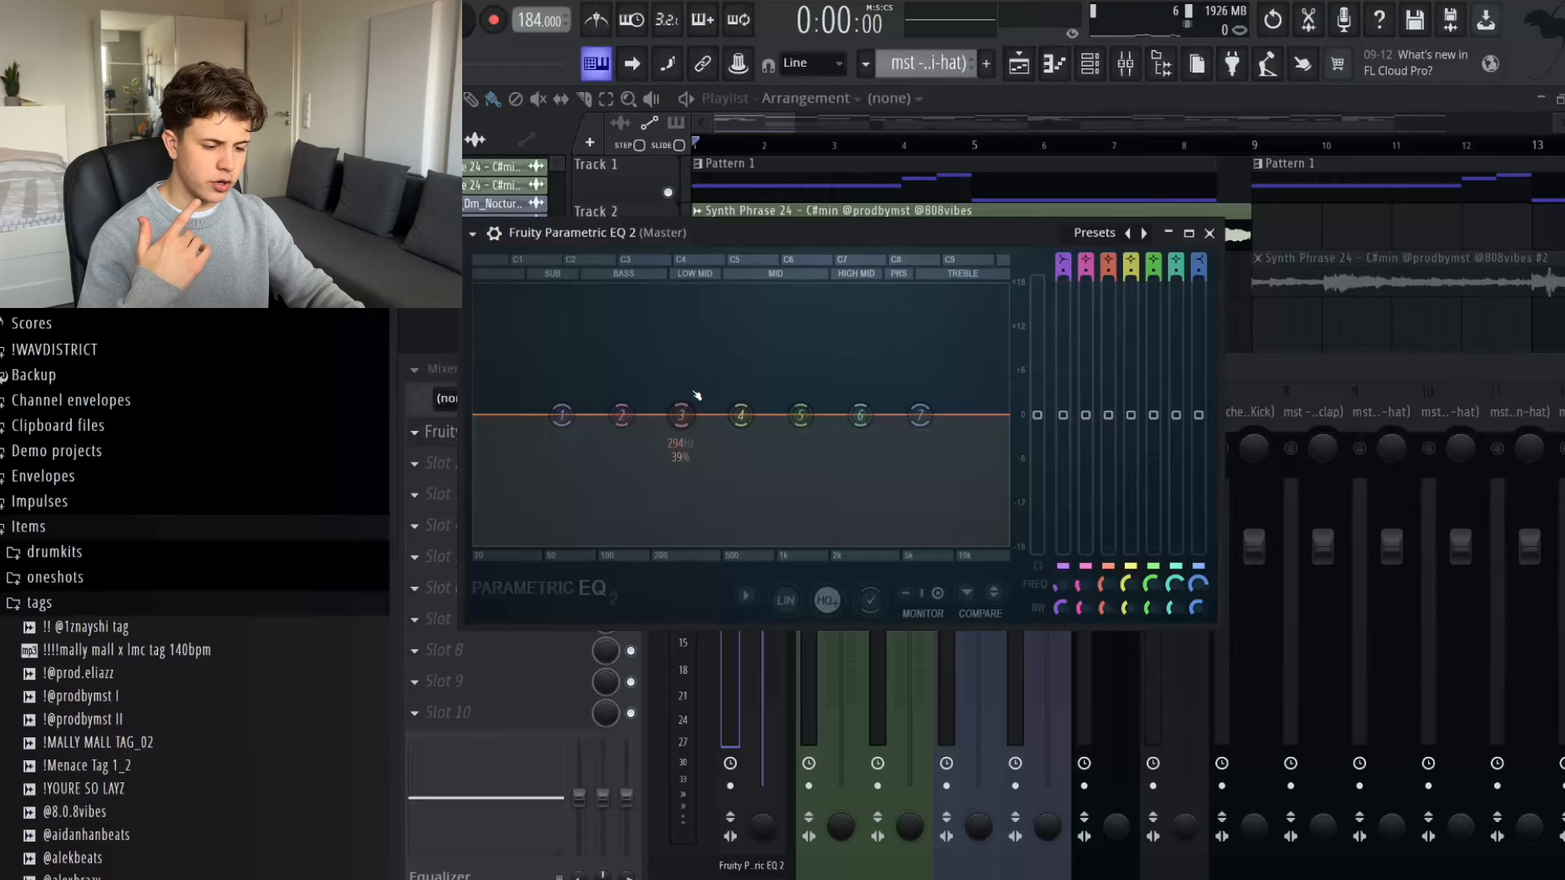
pyautogui.press('Escape')
# - Add Fruity Parametric EQ 2 to the first Synth Phrase track and cut band 4 slightly at about 579 Hz during playback
pyautogui.click(830, 398)
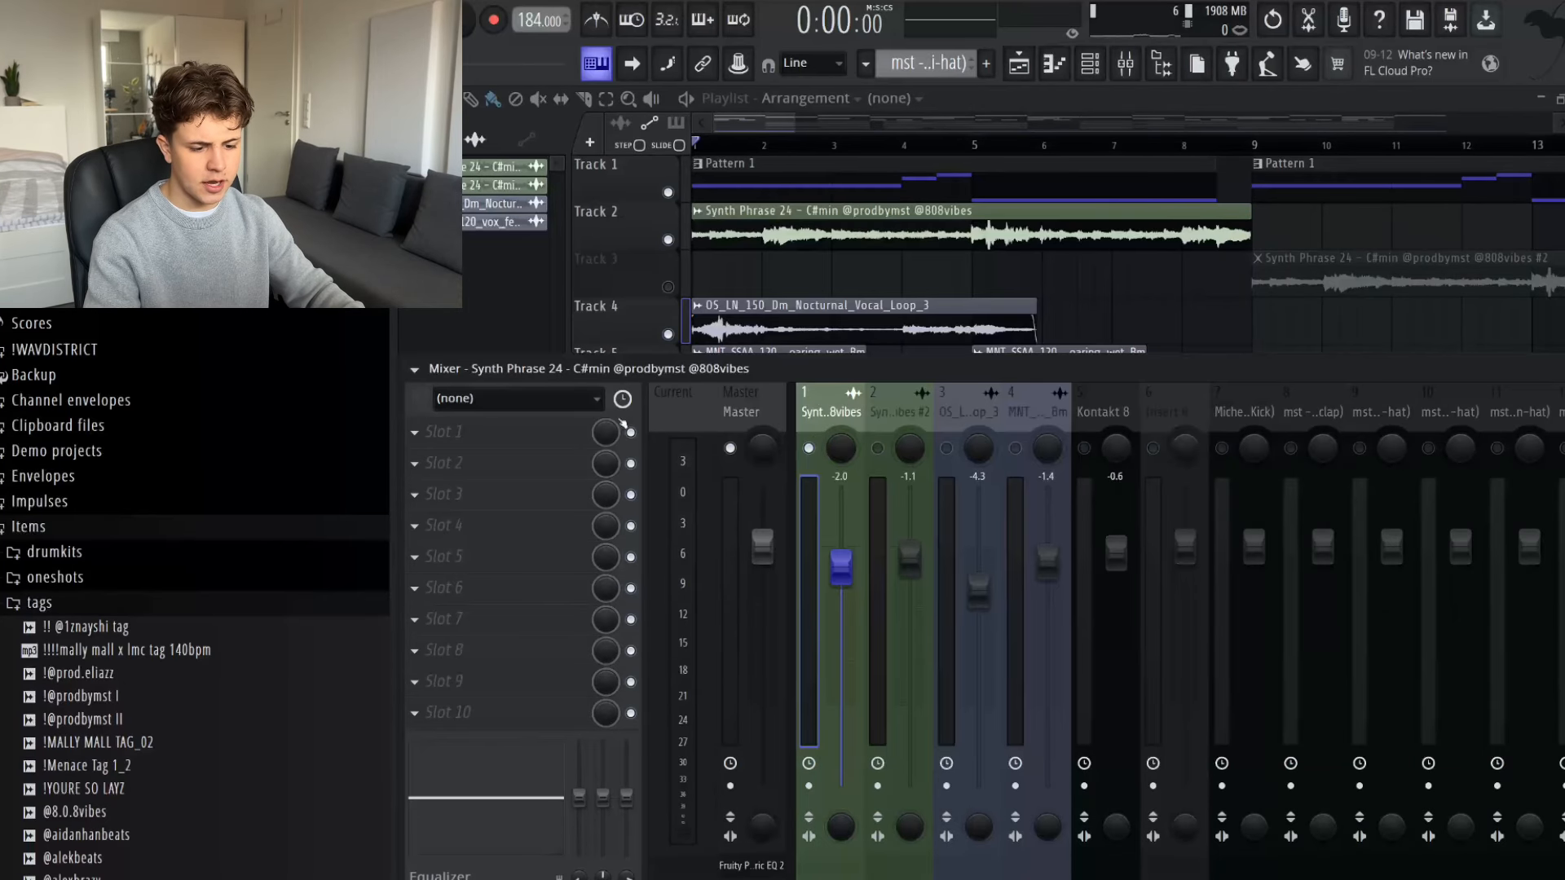
pyautogui.click(623, 424)
pyautogui.click(782, 514)
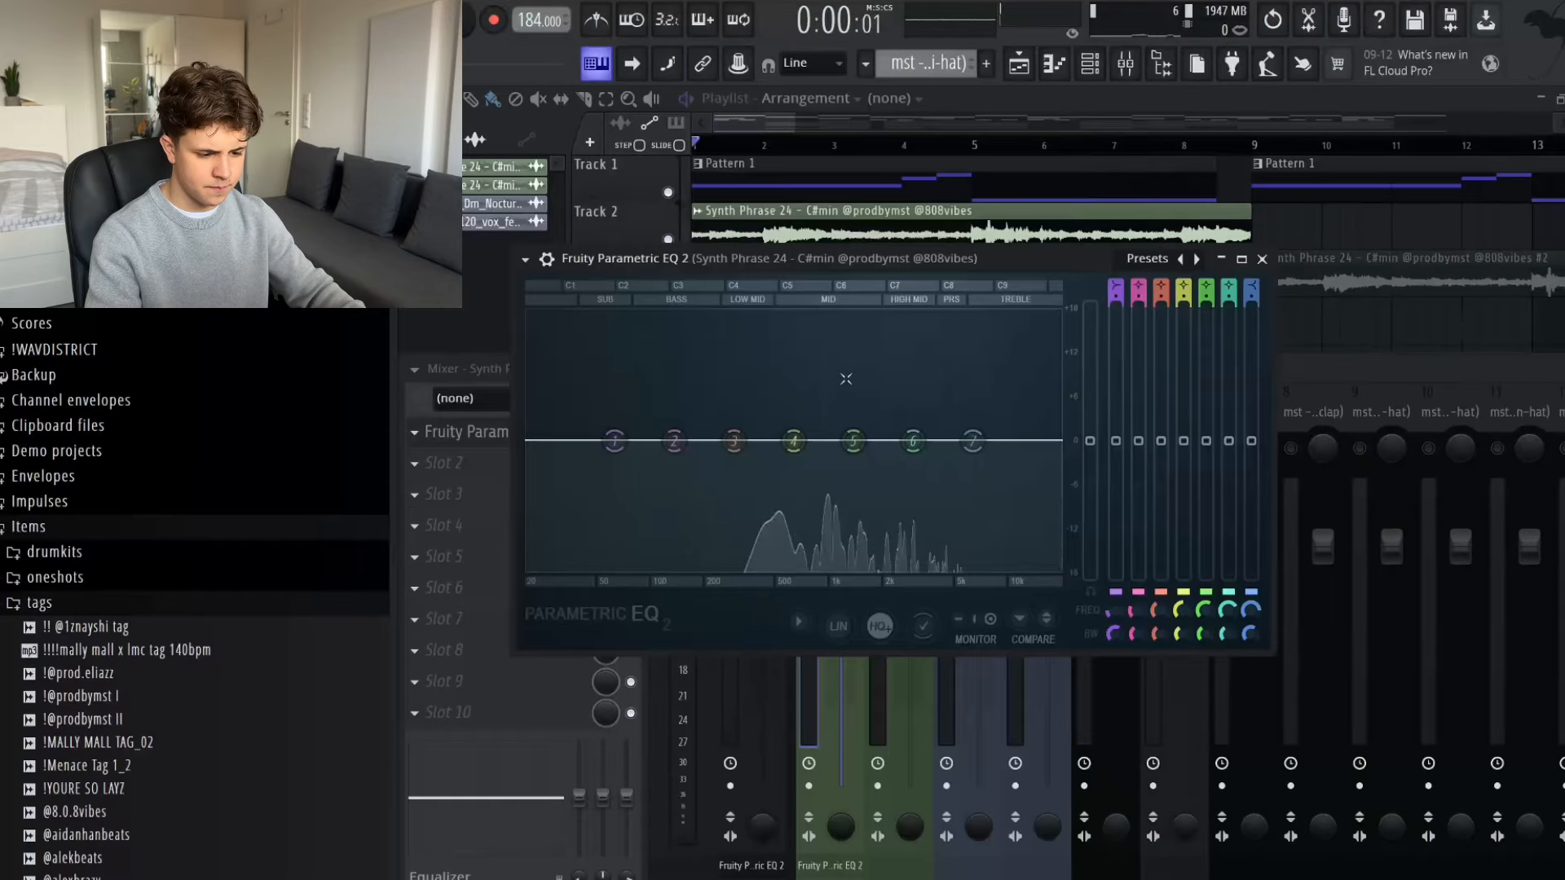
pyautogui.press('space')
pyautogui.moveTo(794, 440); pyautogui.dragTo(786, 454)
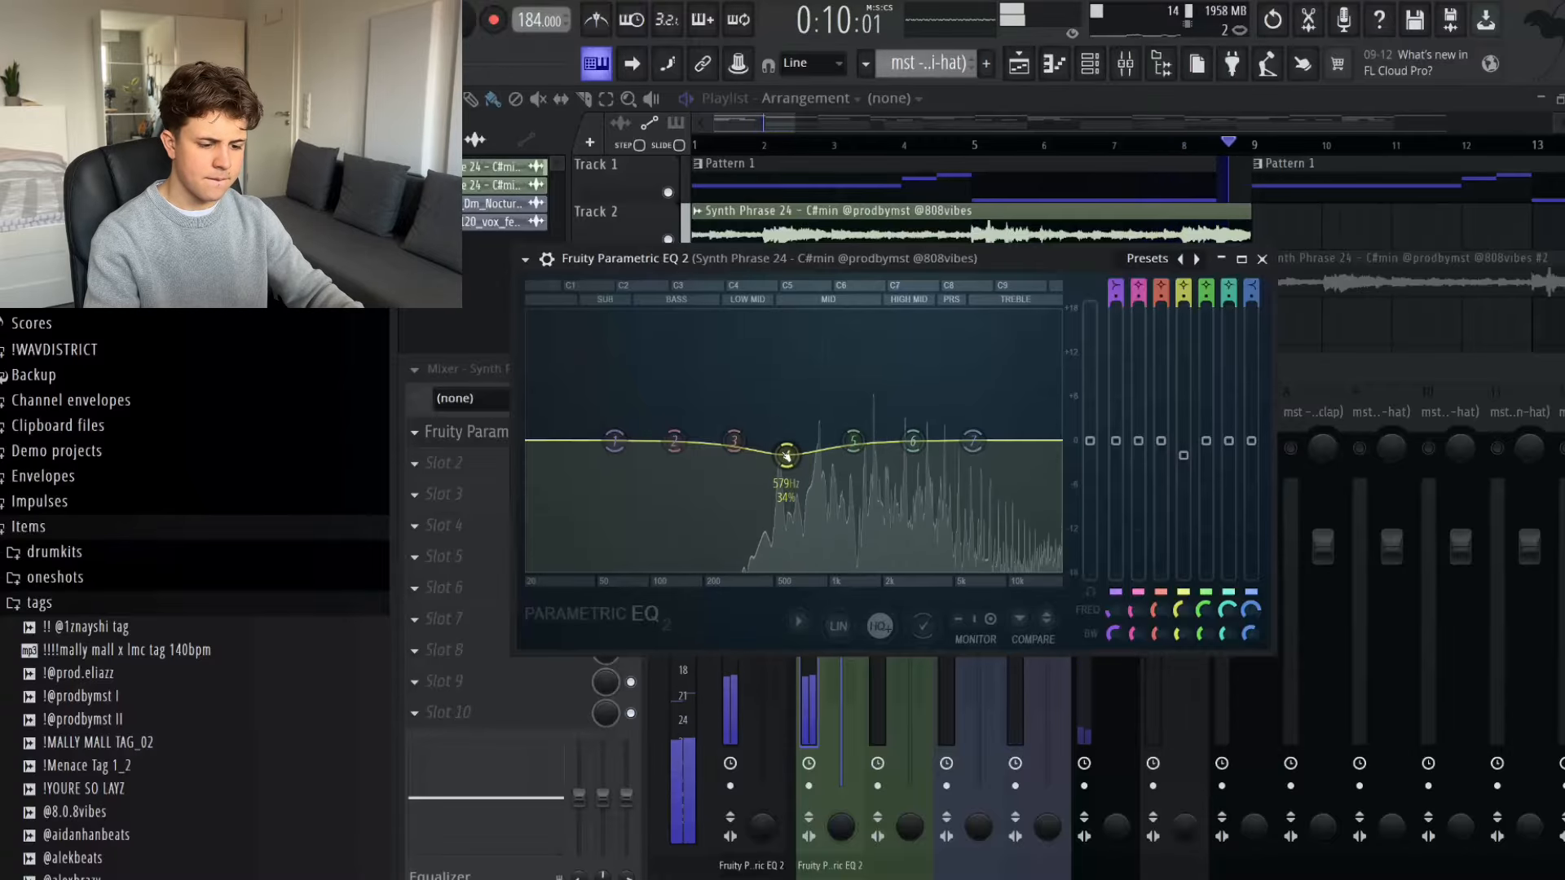
pyautogui.press('space')
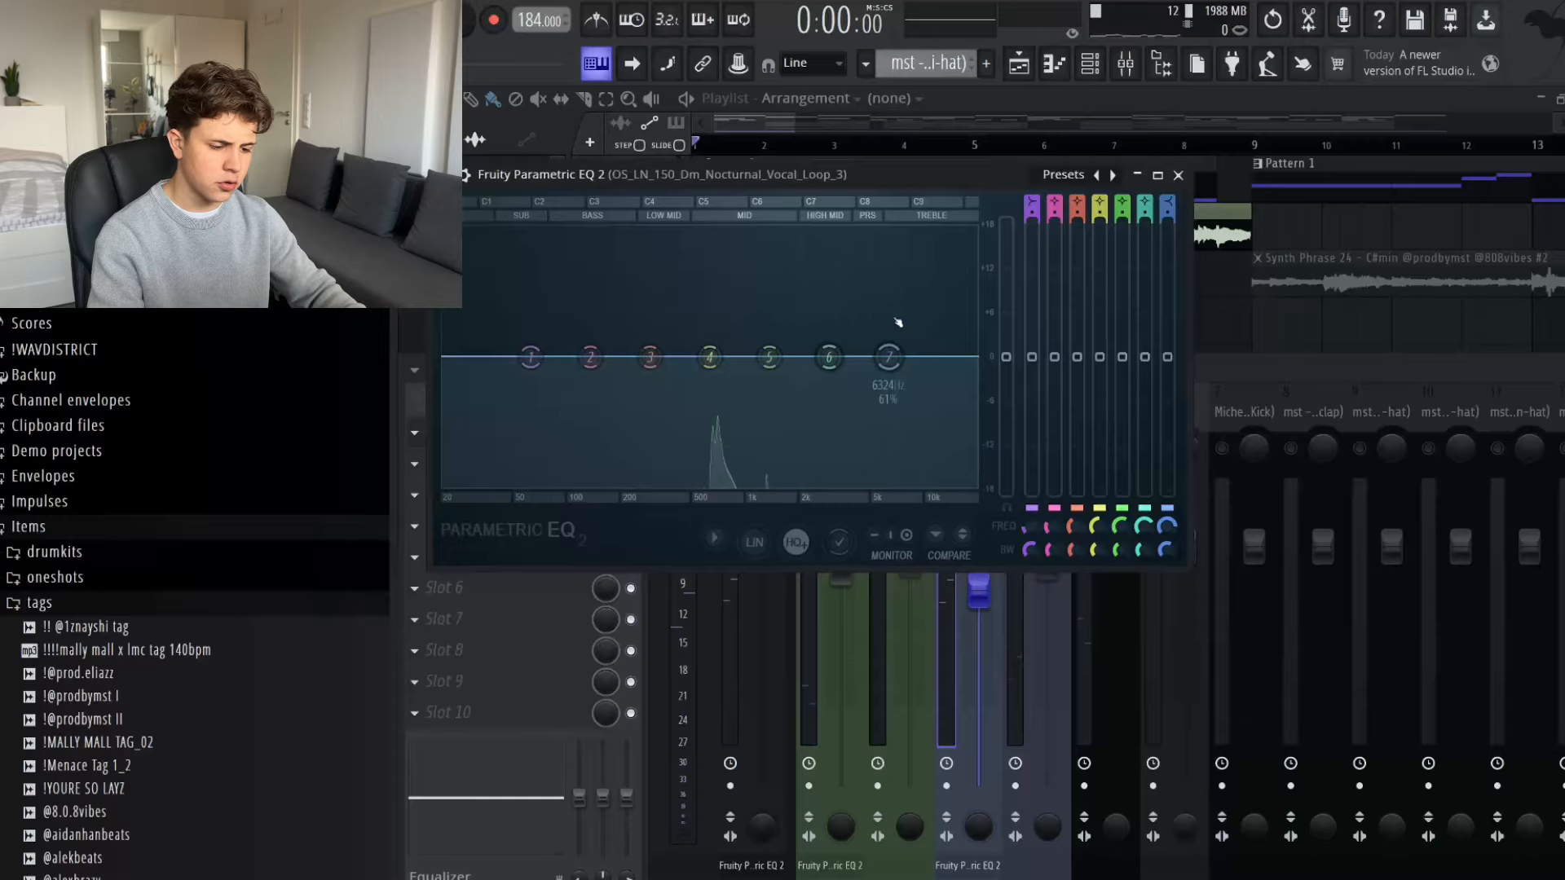
# - Load the 30Hz + 18kHz cut preset in the Nocturnal Vocal Loop's EQ, with high cut about 6 kHz and low cut about 160 Hz
pyautogui.click(1113, 174)
pyautogui.moveTo(973, 357); pyautogui.dragTo(880, 357)
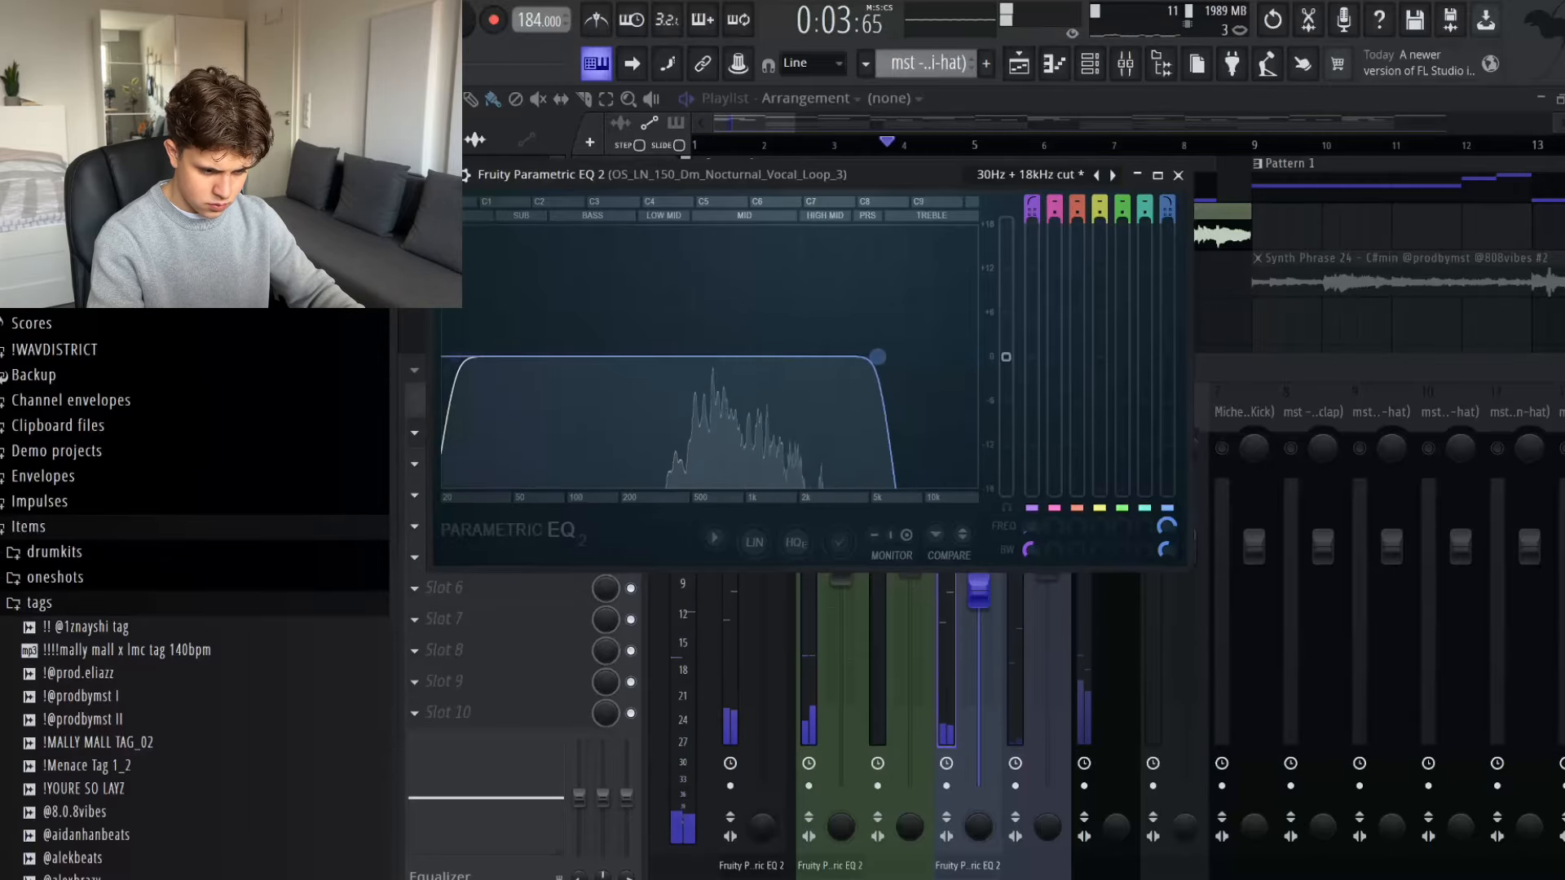
pyautogui.moveTo(453, 357); pyautogui.dragTo(602, 357)
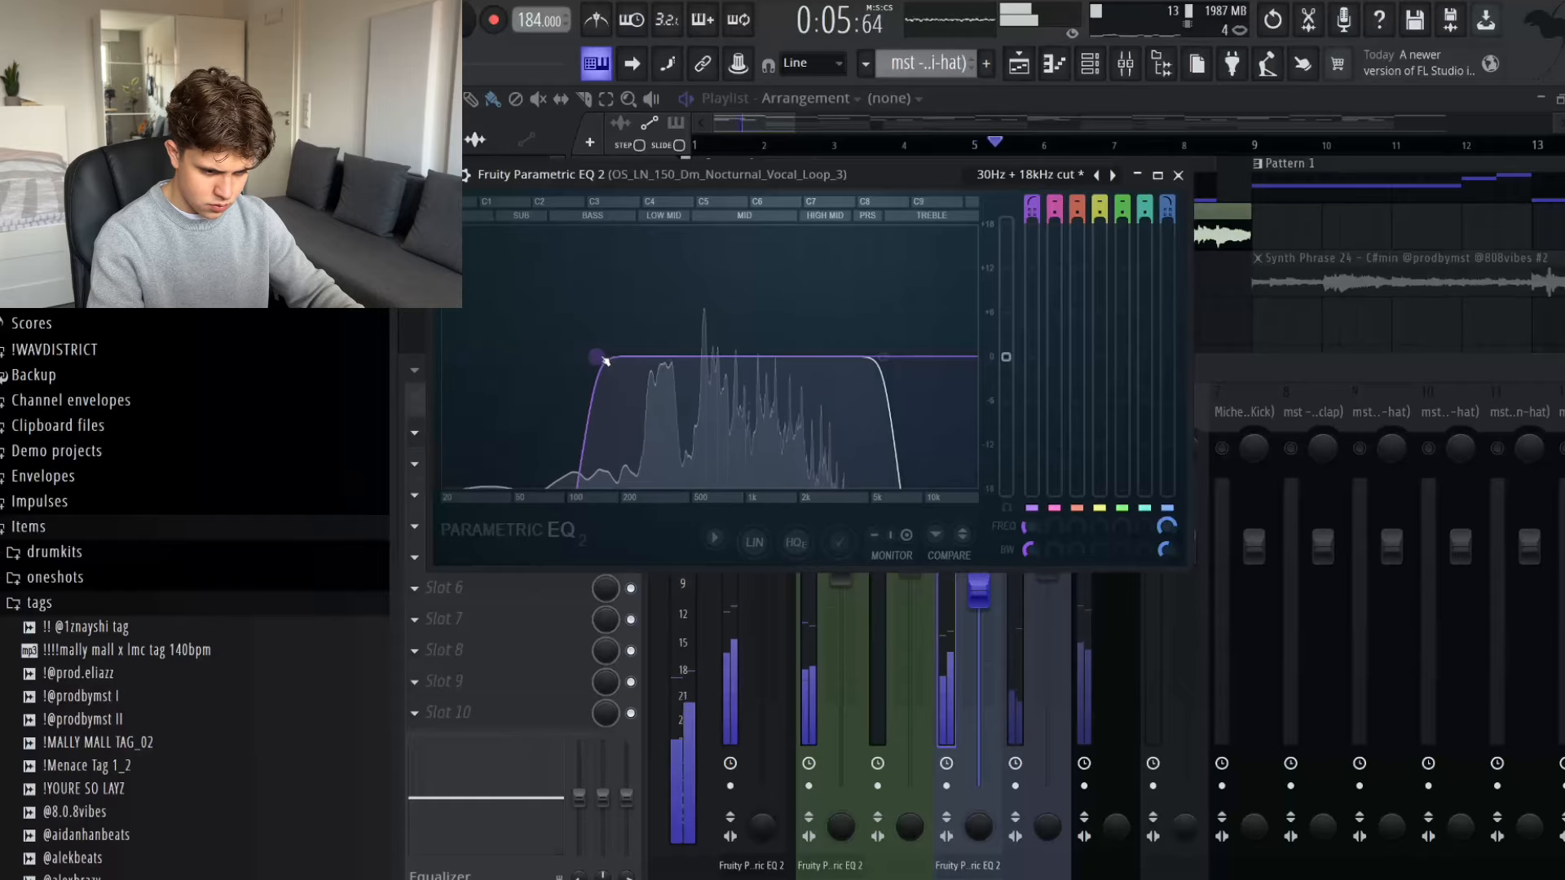
pyautogui.press('space')
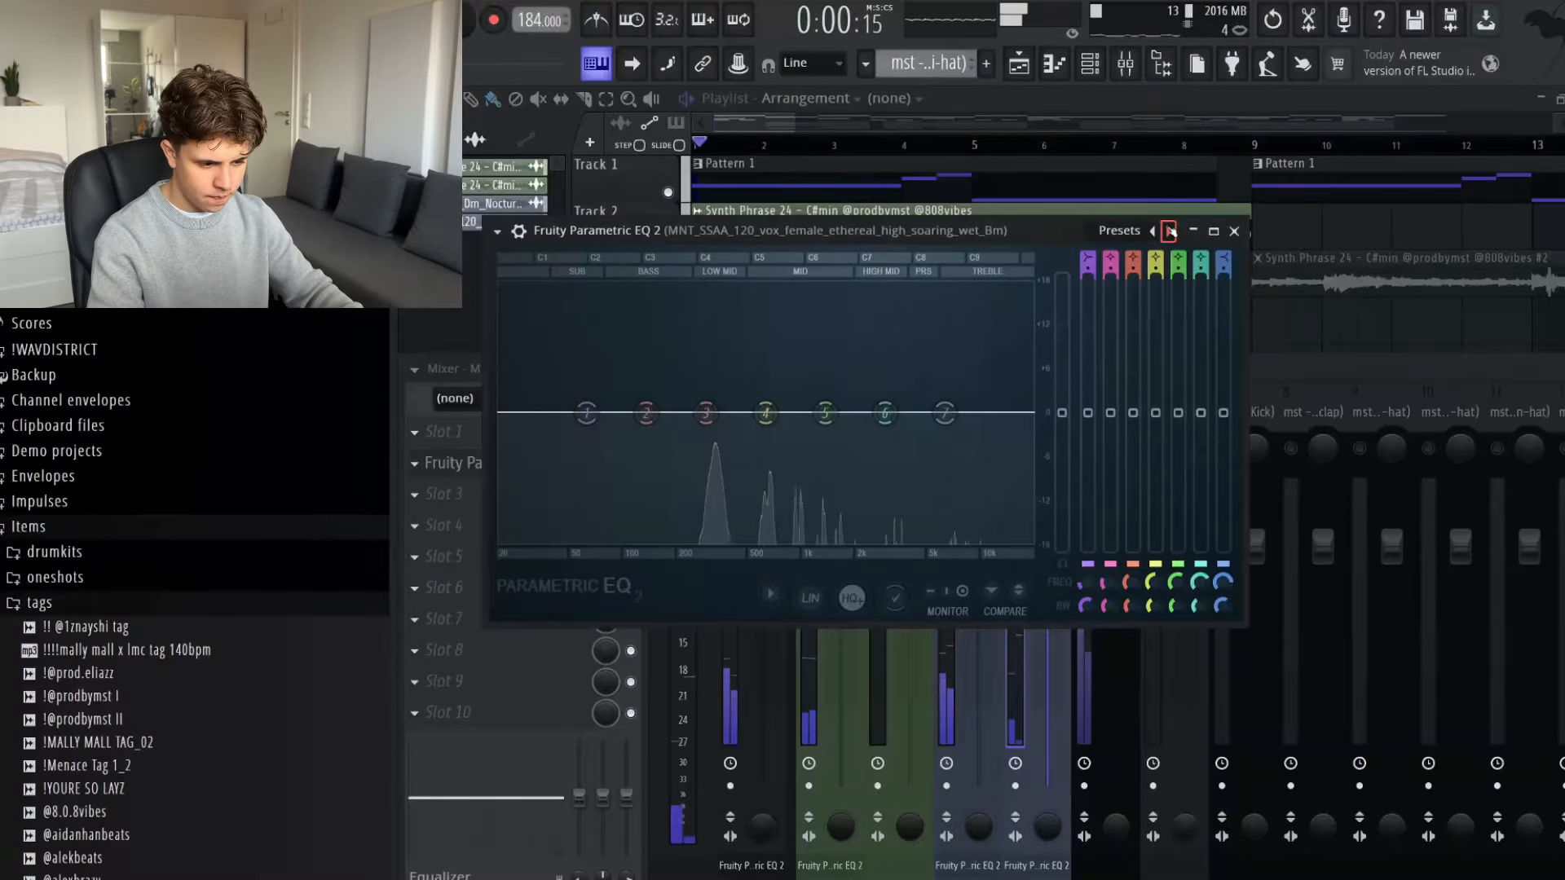
# - Load the 30Hz + 18kHz cut preset in the female vocal's EQ and raise the low cut to about 175 Hz with a gentler slope
pyautogui.click(1169, 231)
pyautogui.click(1169, 231)
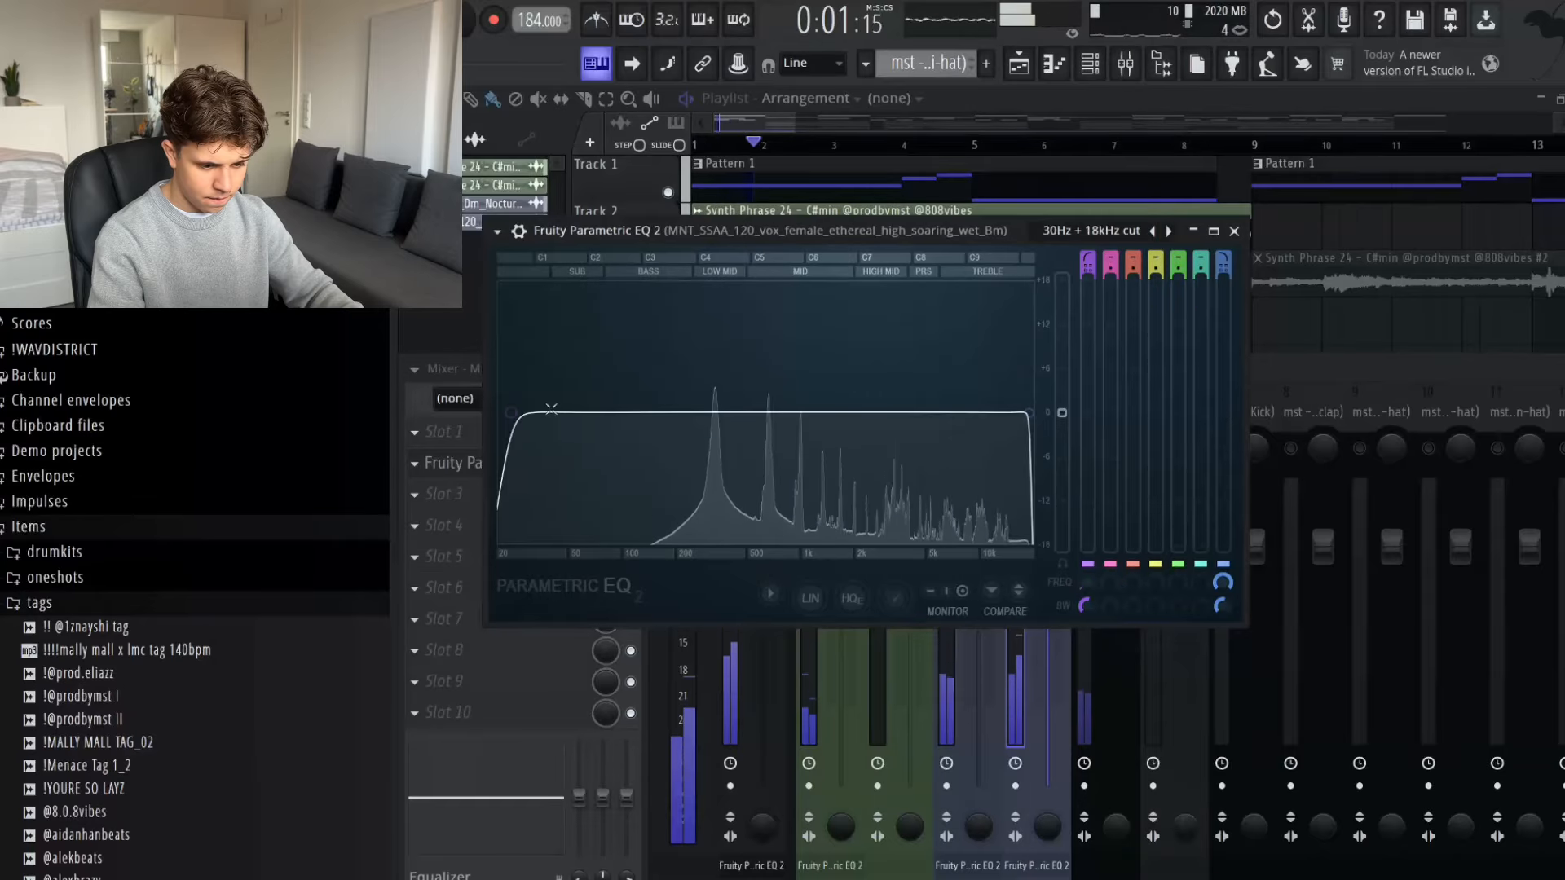
pyautogui.moveTo(531, 413); pyautogui.dragTo(666, 414)
pyautogui.scroll(5, 654, 414)
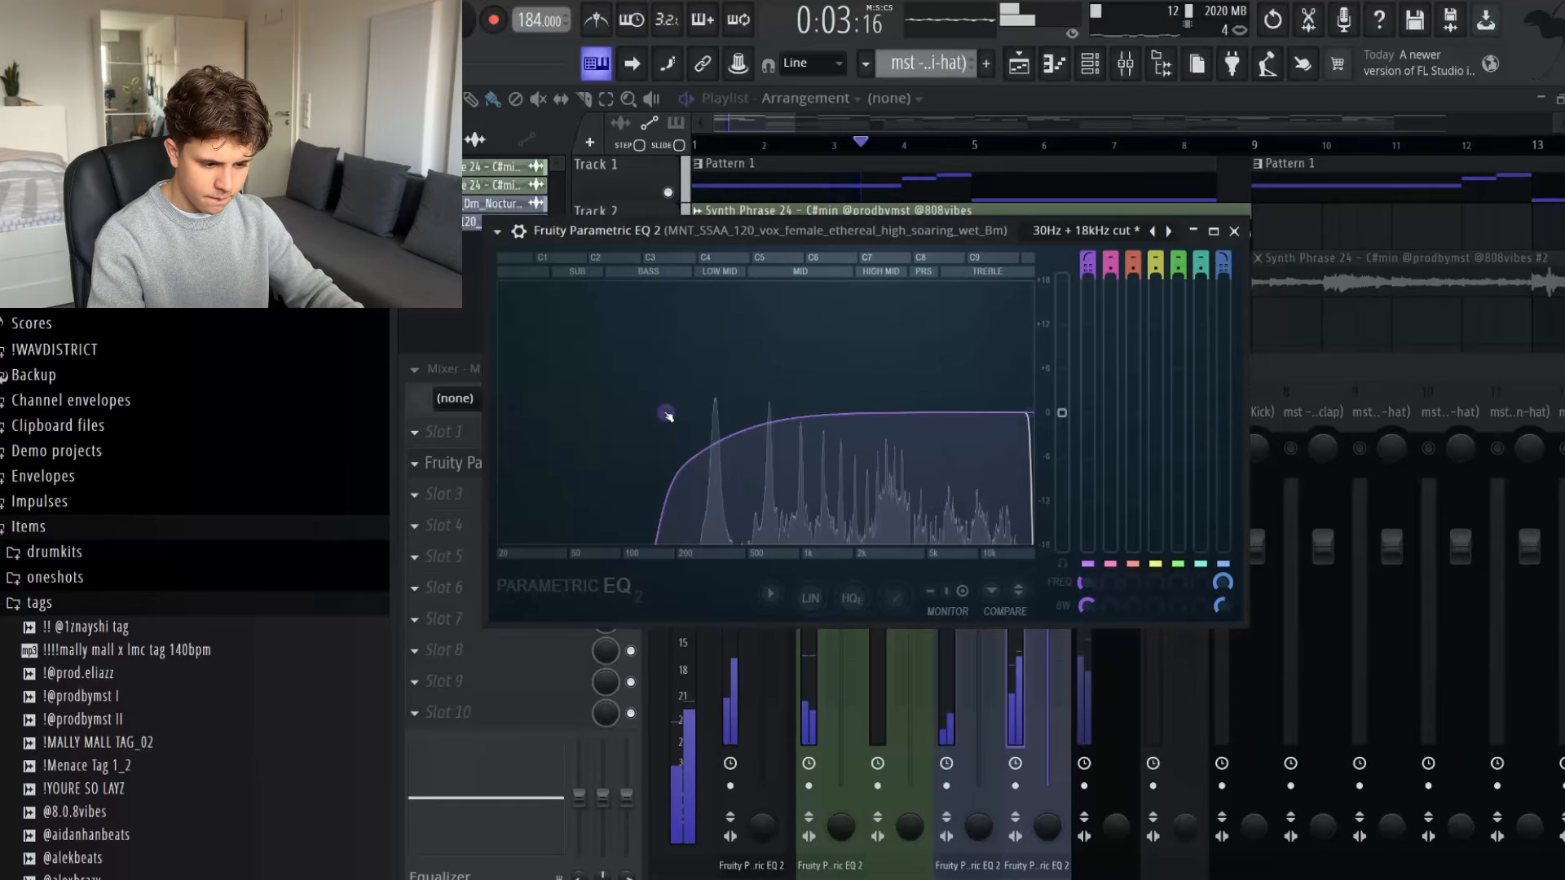
pyautogui.press('space')
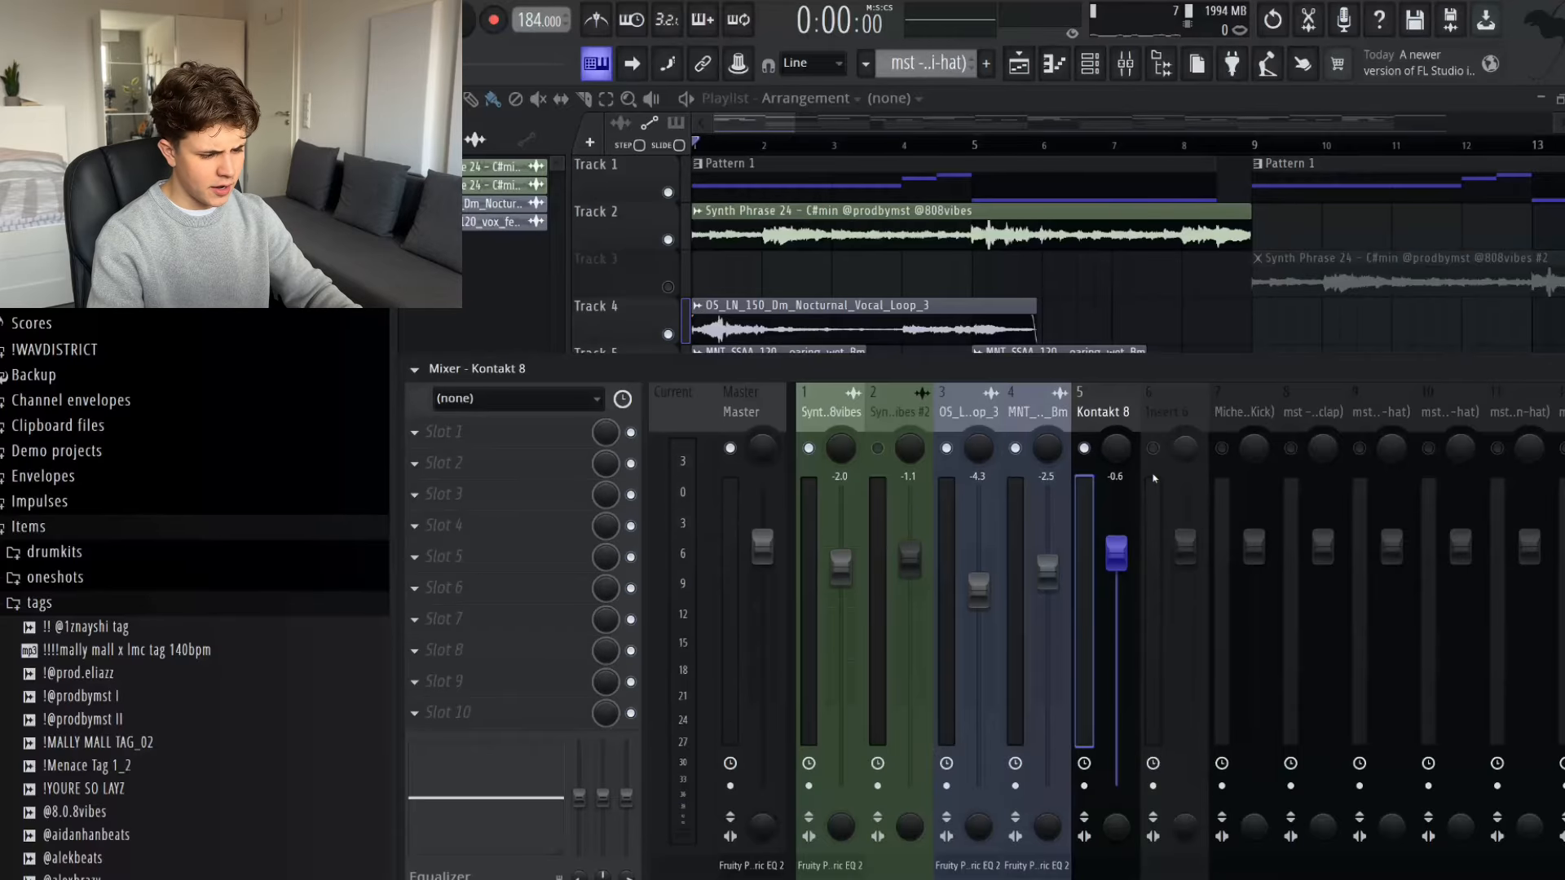
# - Add Fruity Parametric EQ 2 to Kontakt 8 with the 30Hz + 18kHz cut preset and a gentler low cut at about 50 Hz
pyautogui.press('space')
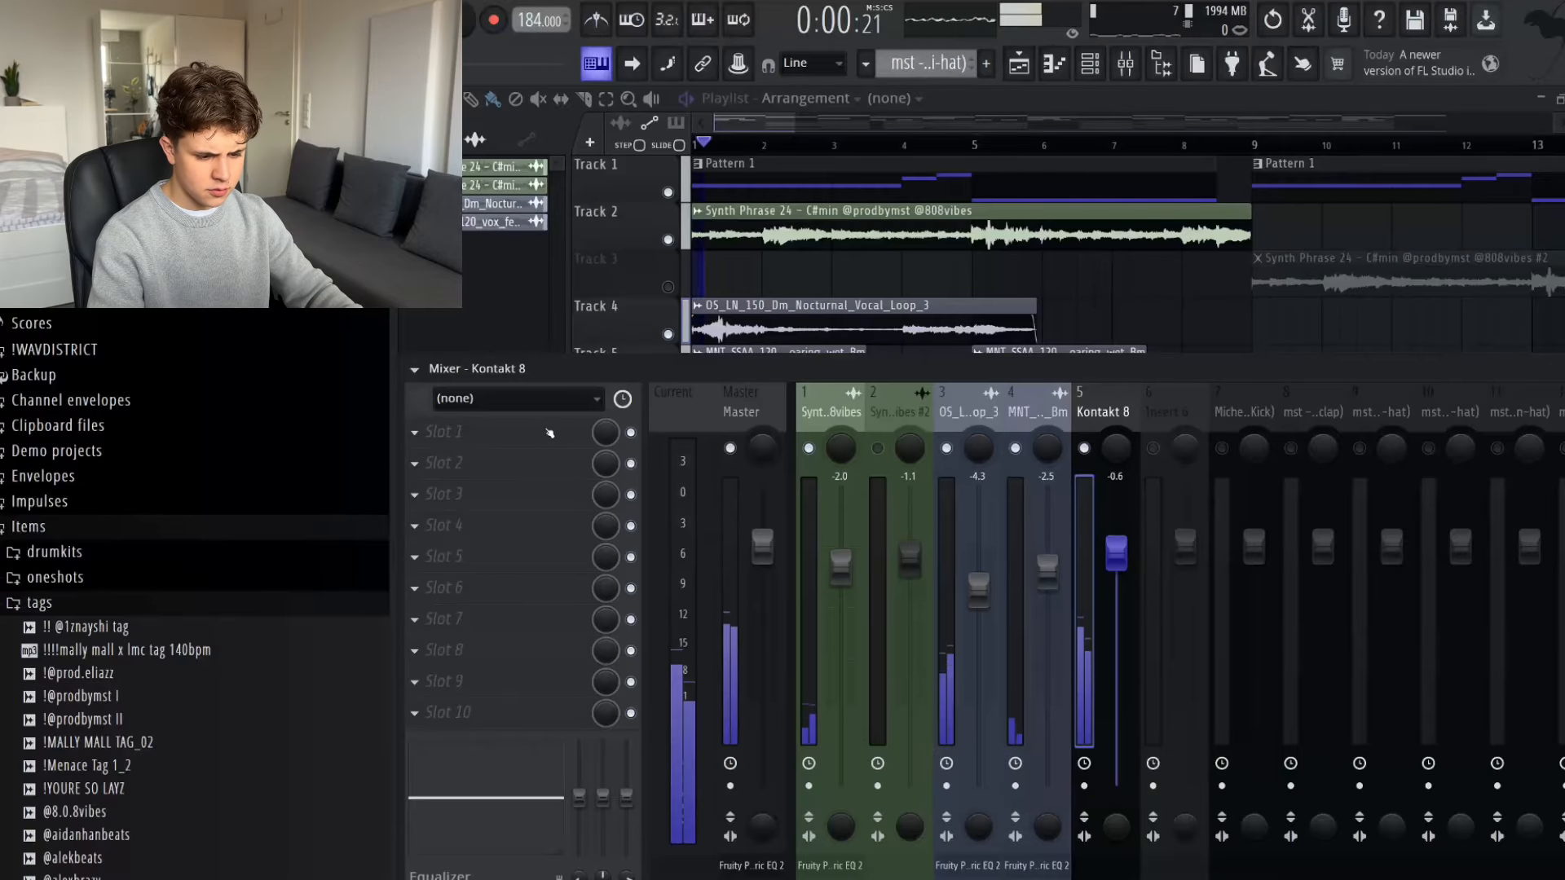
pyautogui.click(424, 431)
pyautogui.click(808, 632)
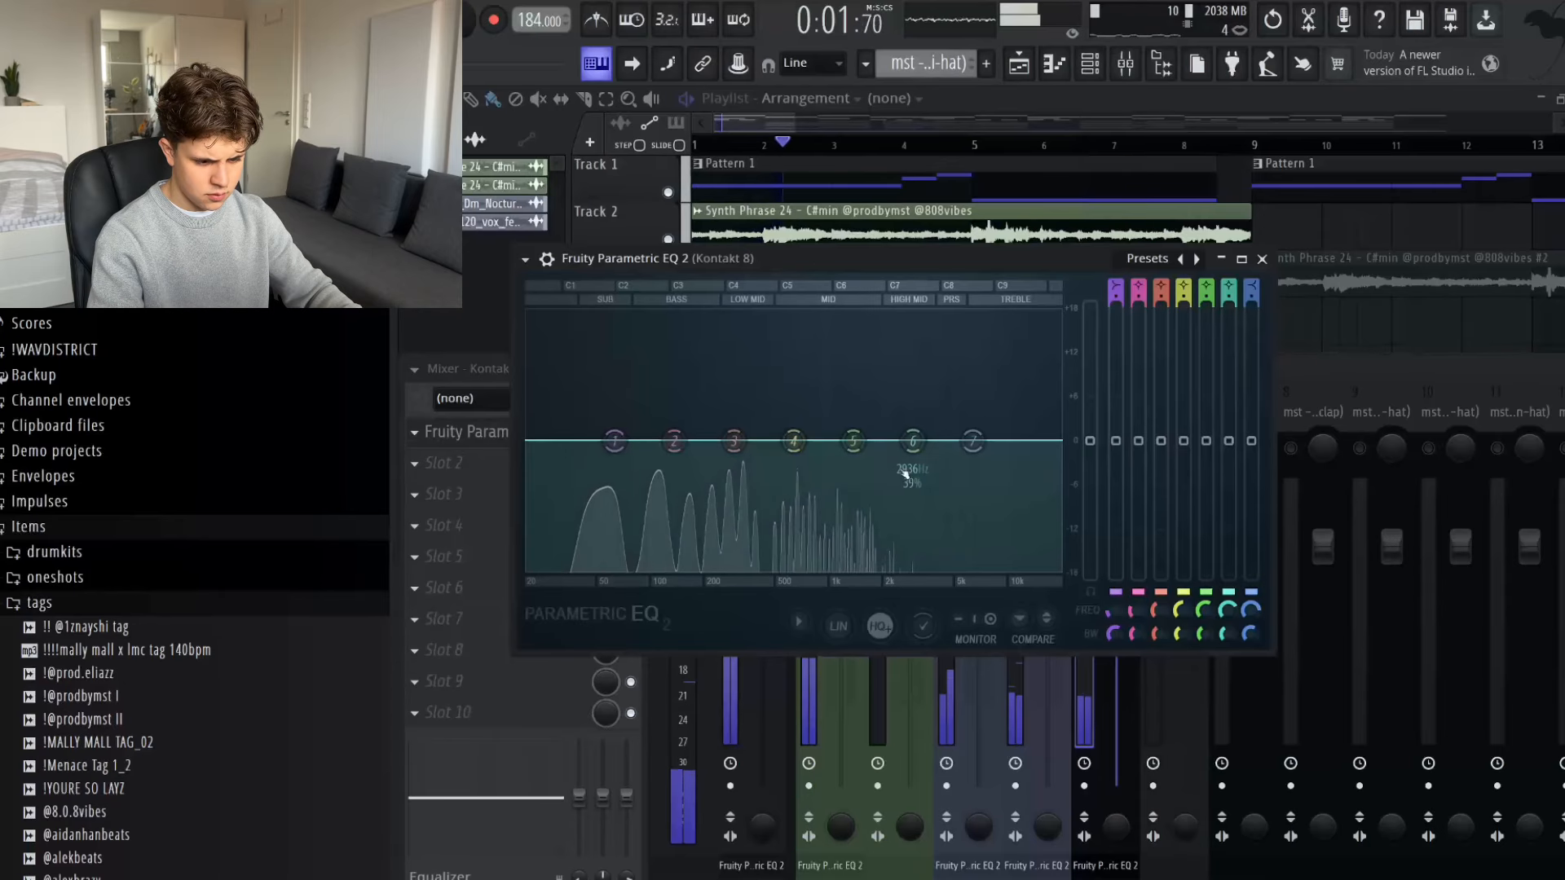
pyautogui.click(1197, 259)
pyautogui.click(1197, 259)
pyautogui.moveTo(579, 441); pyautogui.dragTo(602, 444)
pyautogui.scroll(3, 601, 445)
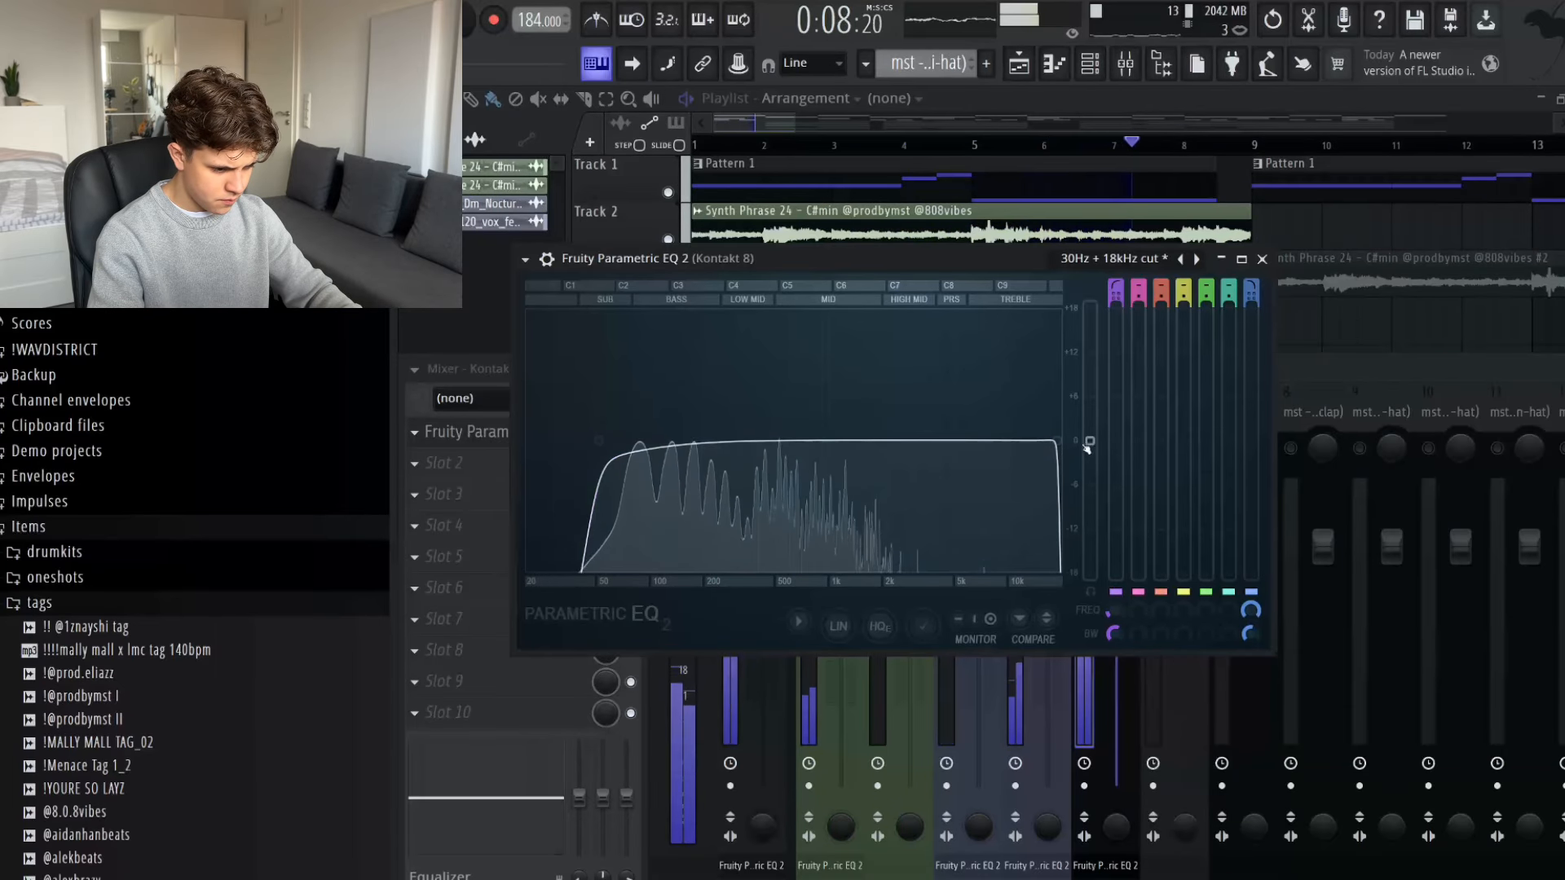
pyautogui.press('space')
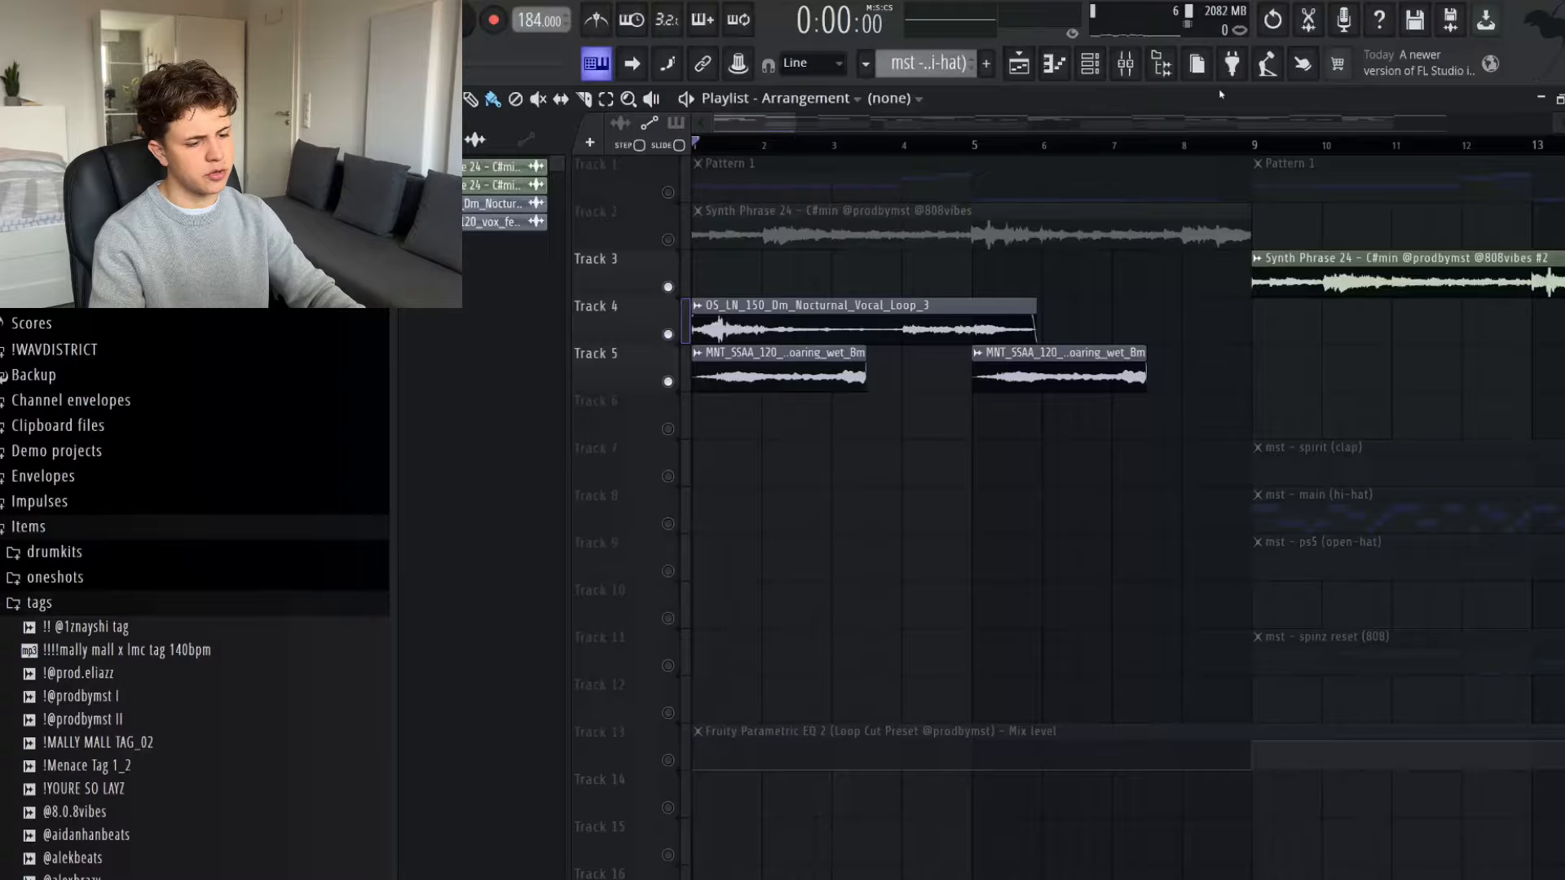
# - Solo the female ethereal vocal's mixer track and listen to it
pyautogui.click(1125, 63)
pyautogui.click(1016, 399)
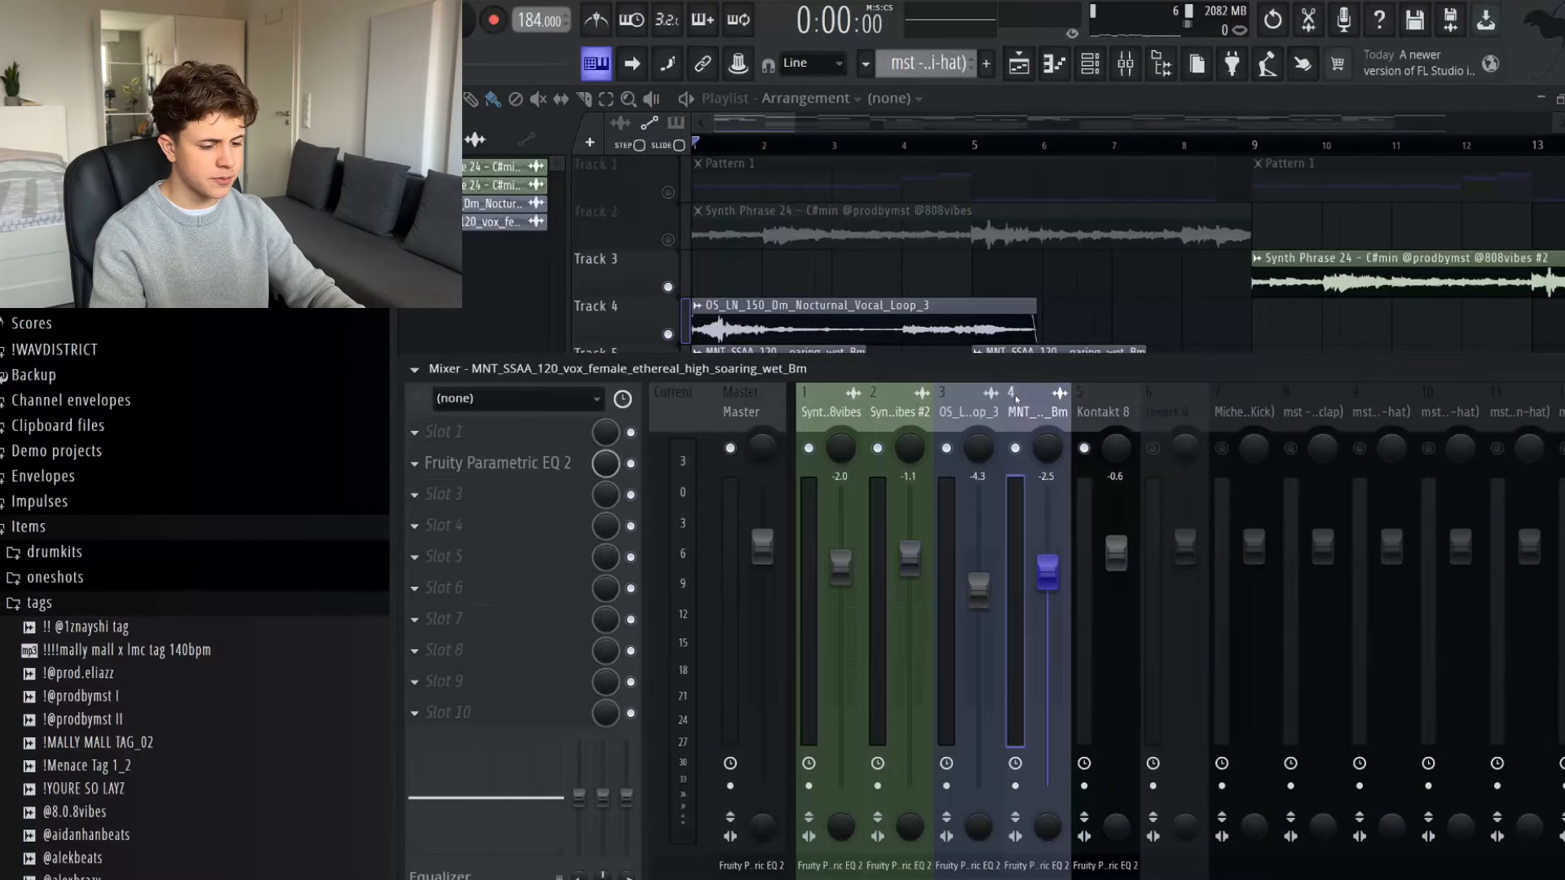
pyautogui.rightClick(1017, 449)
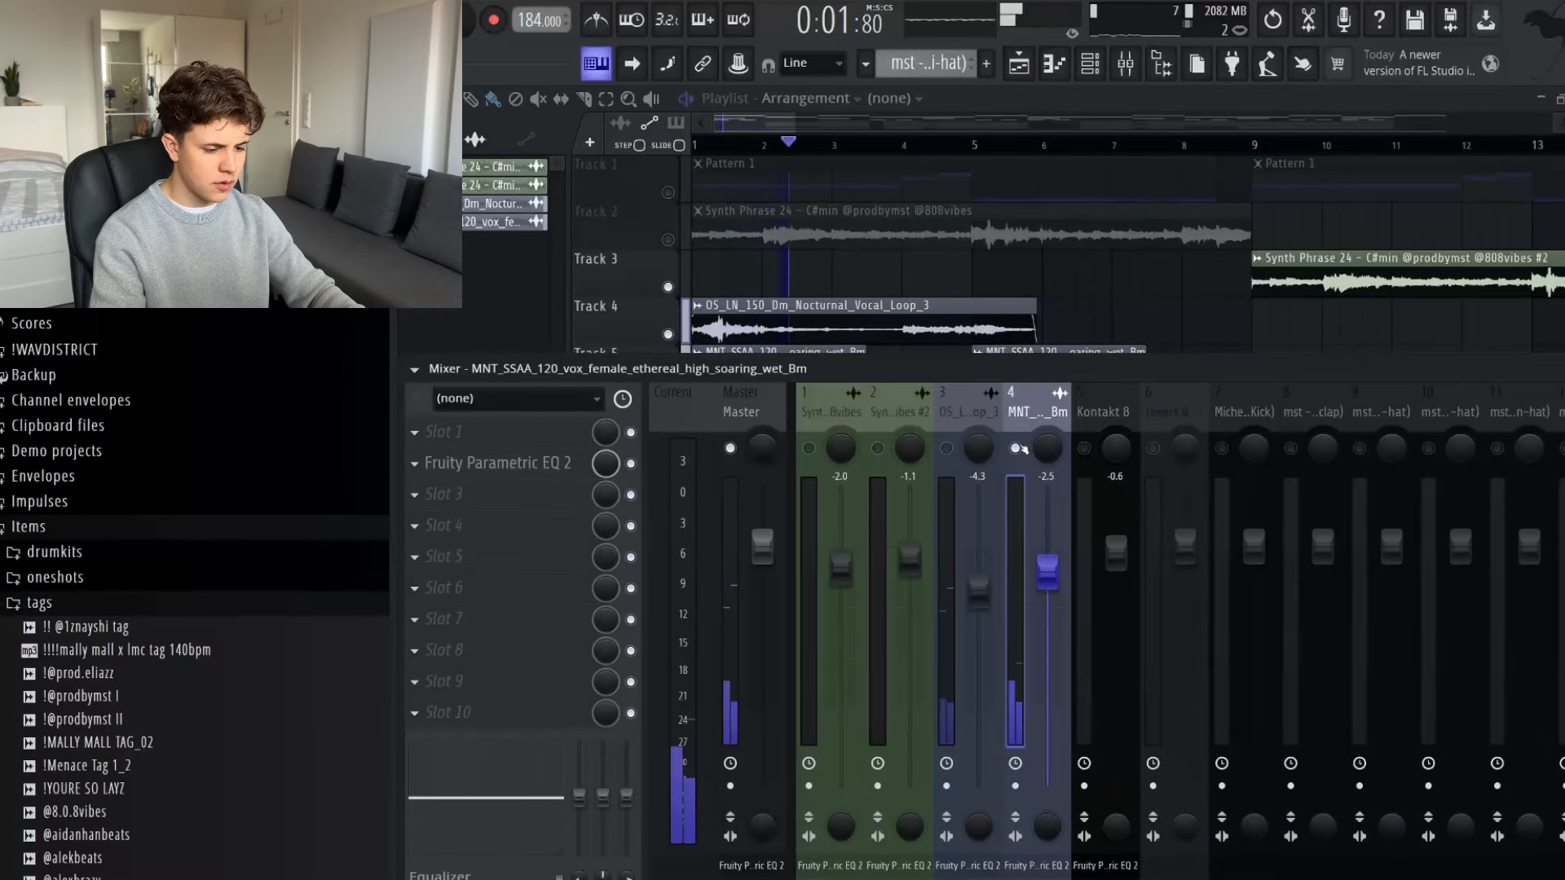
pyautogui.press('space')
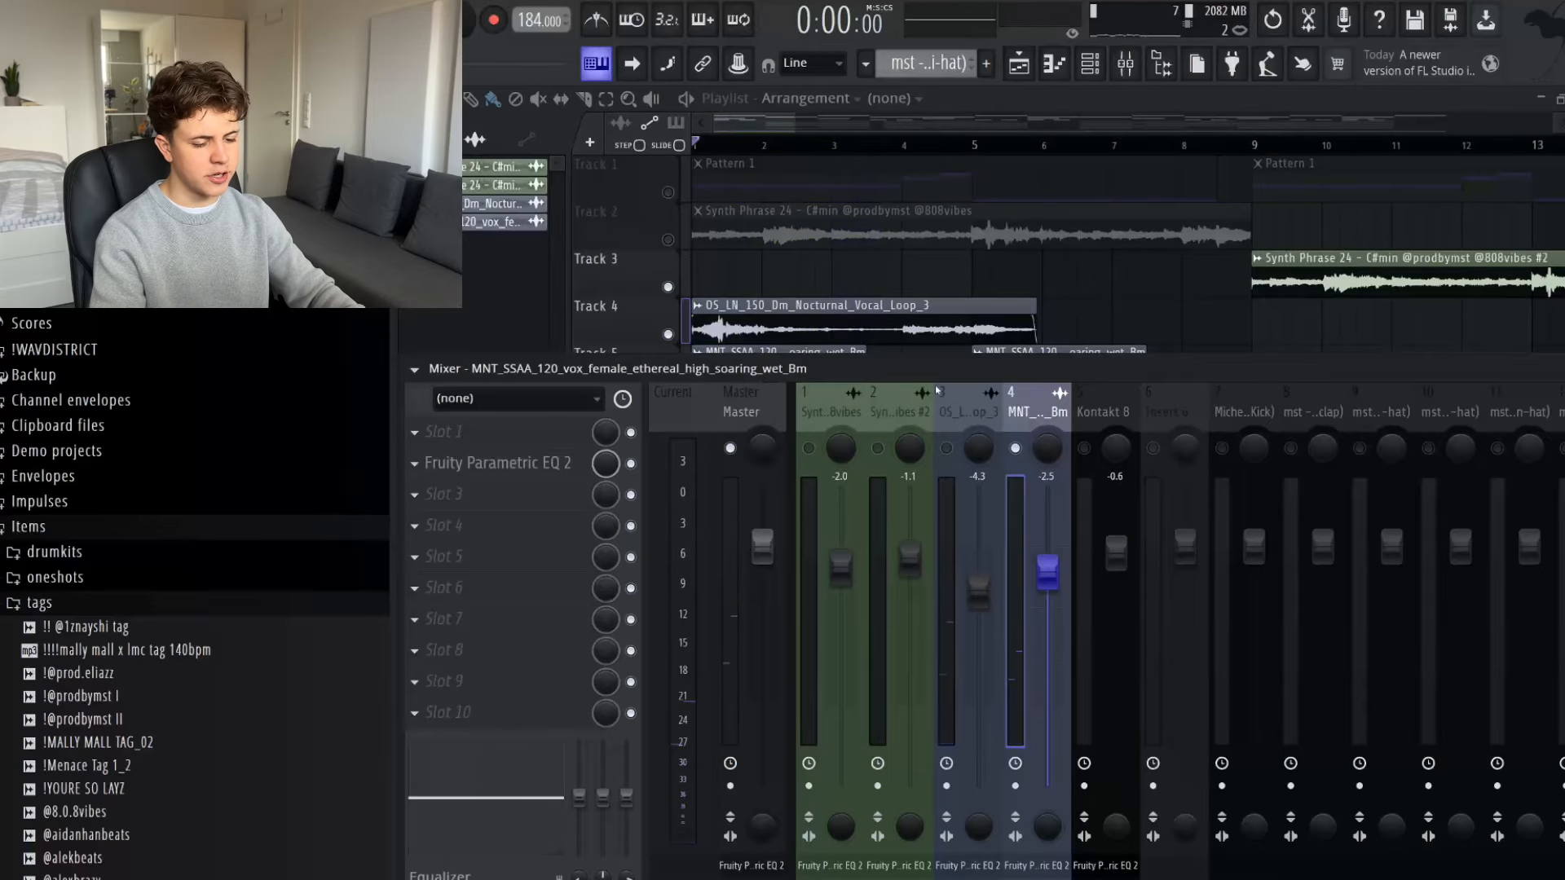
# - Add Fruity Reeverb 2 to the female ethereal vocal track and adjust its wet level by ear during playback
pyautogui.press('F9')
pyautogui.keyDown('ctrl'); pyautogui.scroll(4, 813, 378); pyautogui.keyUp('ctrl')
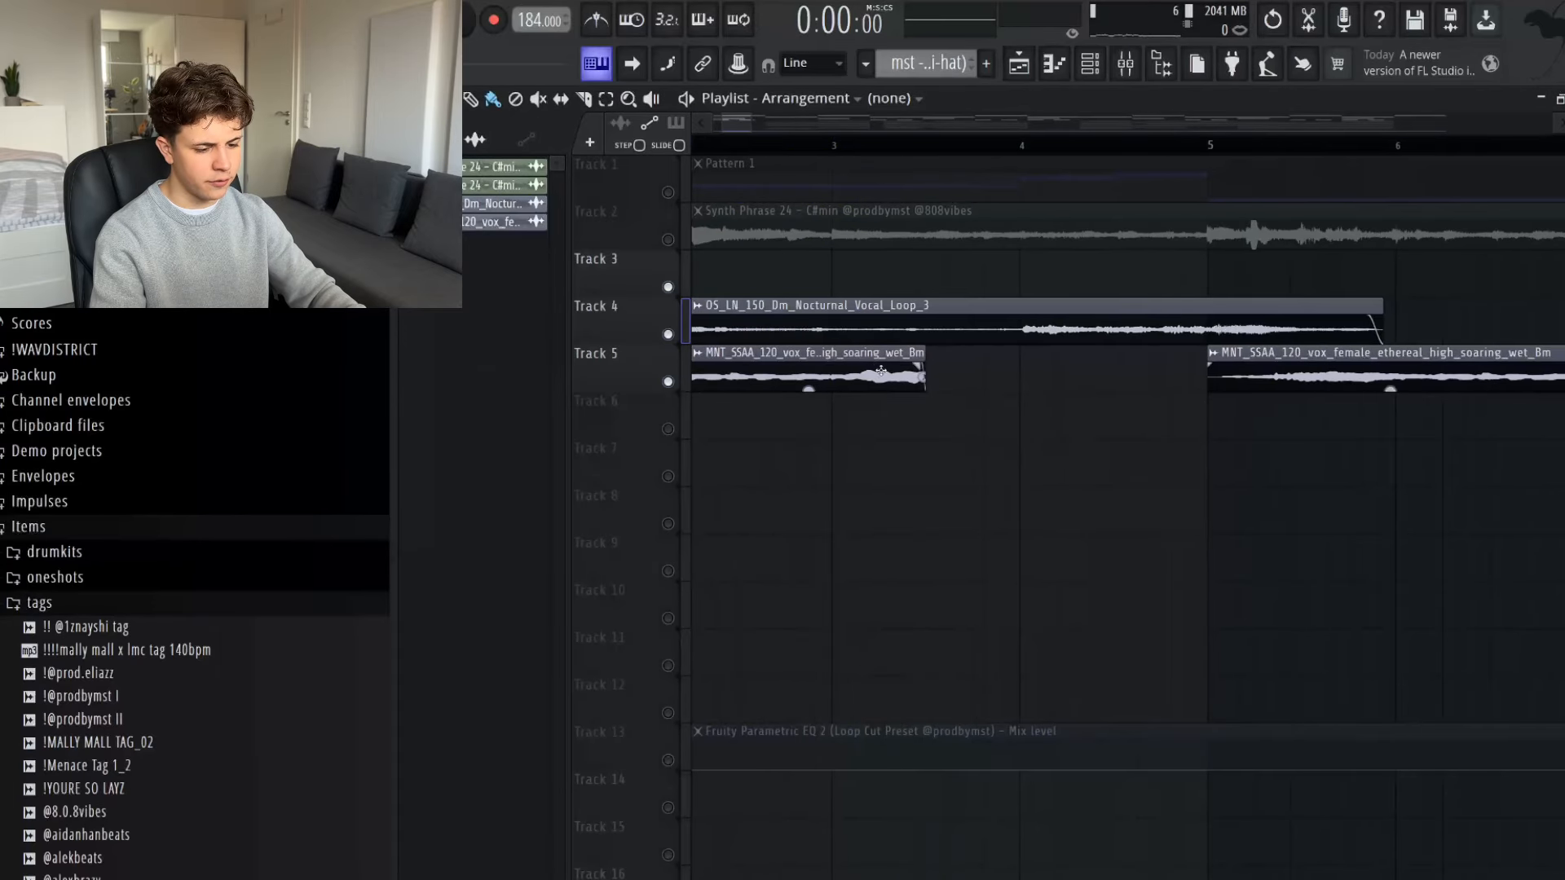
pyautogui.keyDown('ctrl'); pyautogui.scroll(-4, 881, 371); pyautogui.keyUp('ctrl')
pyautogui.press('space')
pyautogui.press('F9')
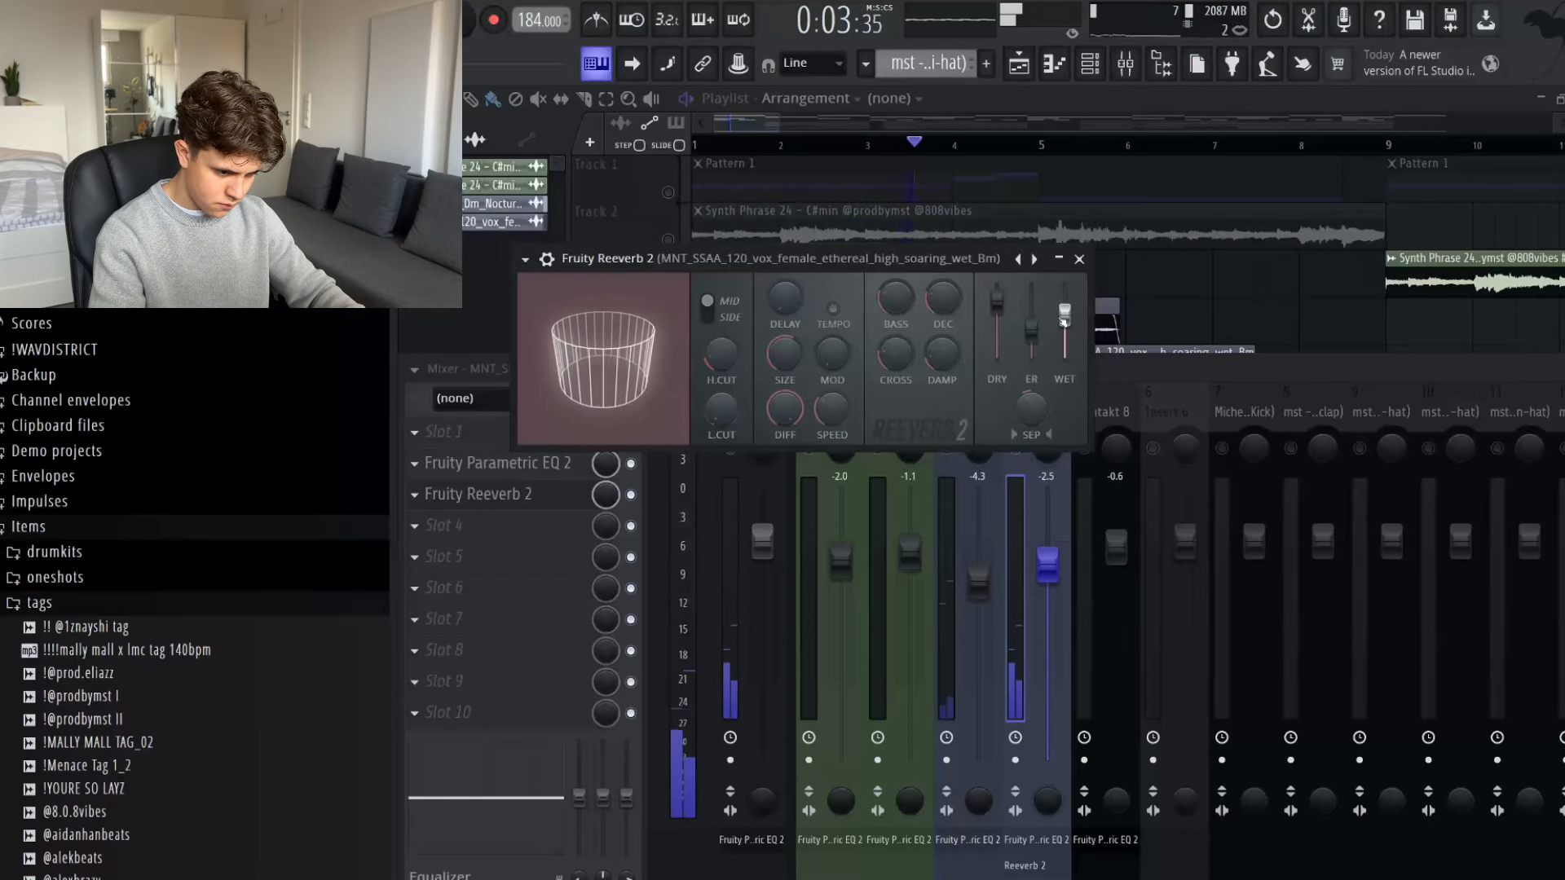
pyautogui.press('Escape')
pyautogui.press('space')
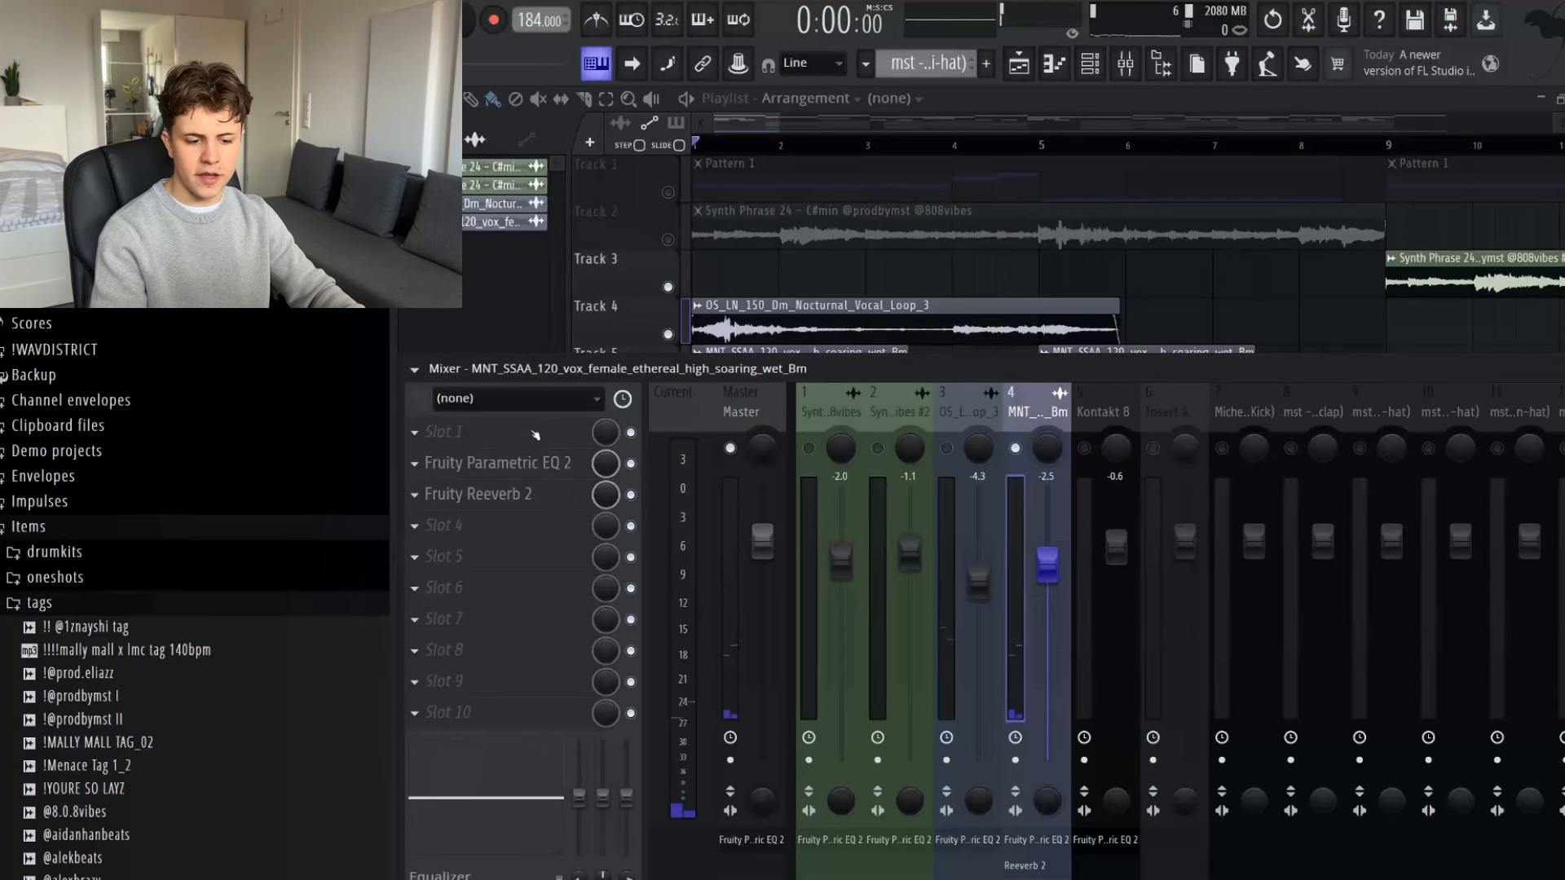
# - Add Fruity Reeverb 2 to the Nocturnal Vocal Loop and first Synth Phrase tracks, balancing the reverb by ear during playback
pyautogui.click(489, 494)
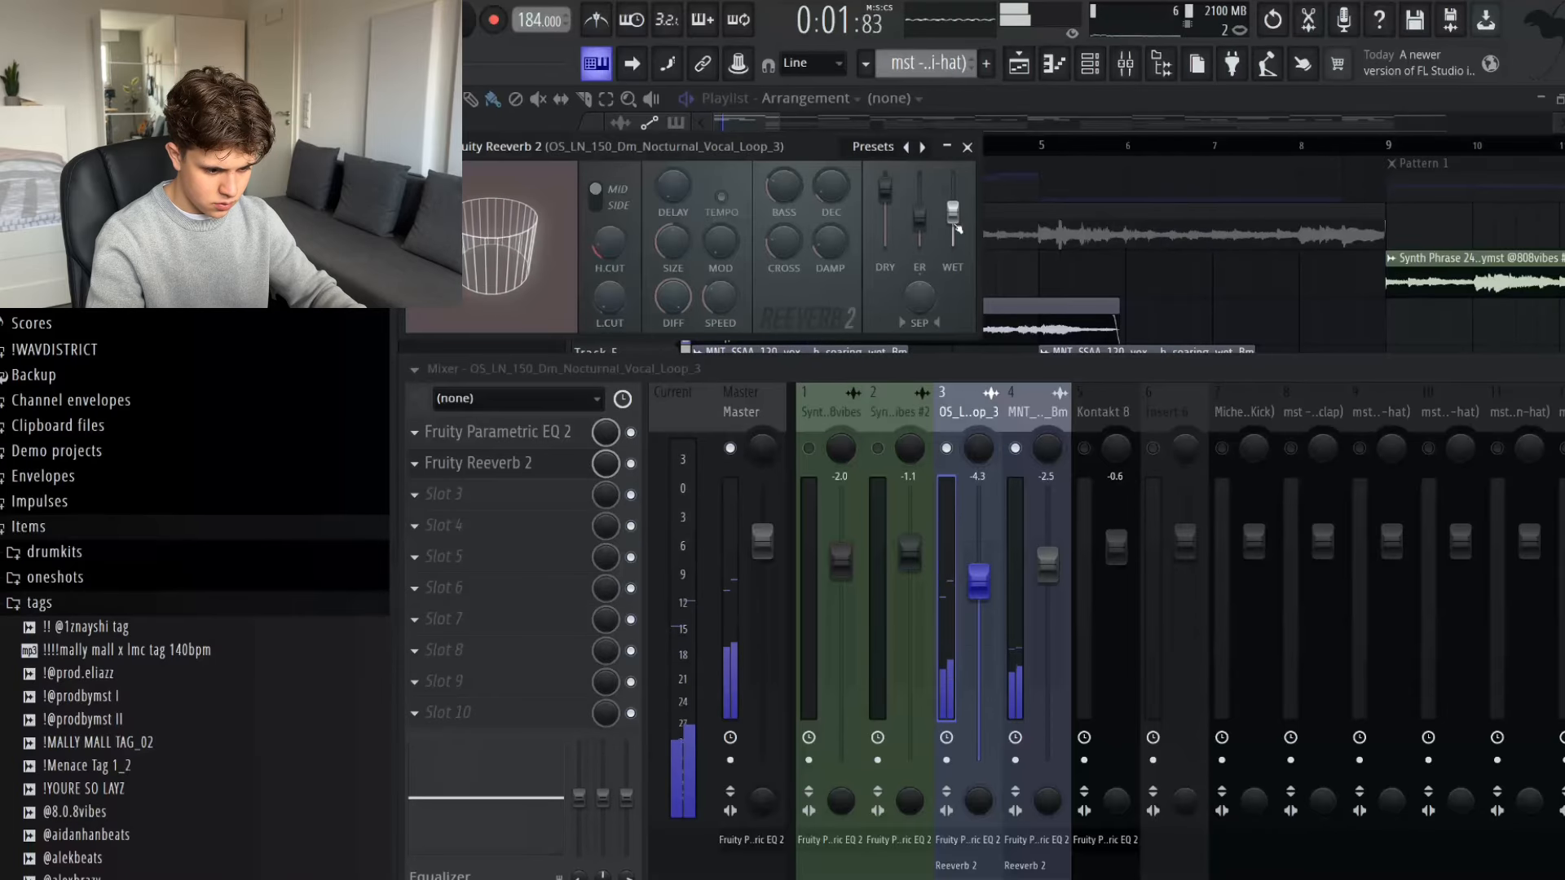
pyautogui.press('space')
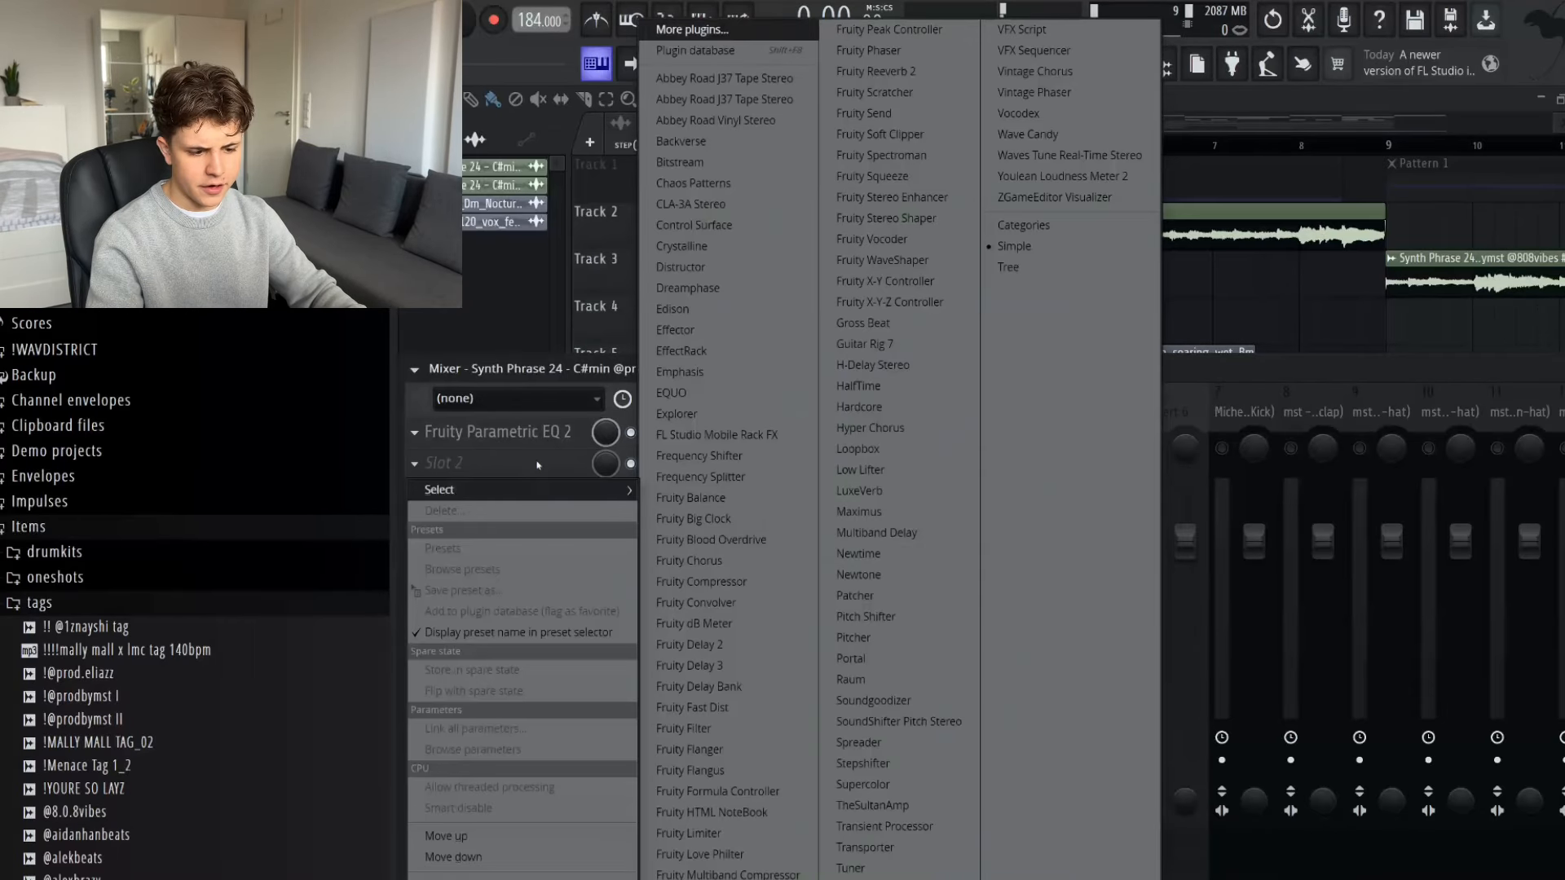
pyautogui.click(874, 71)
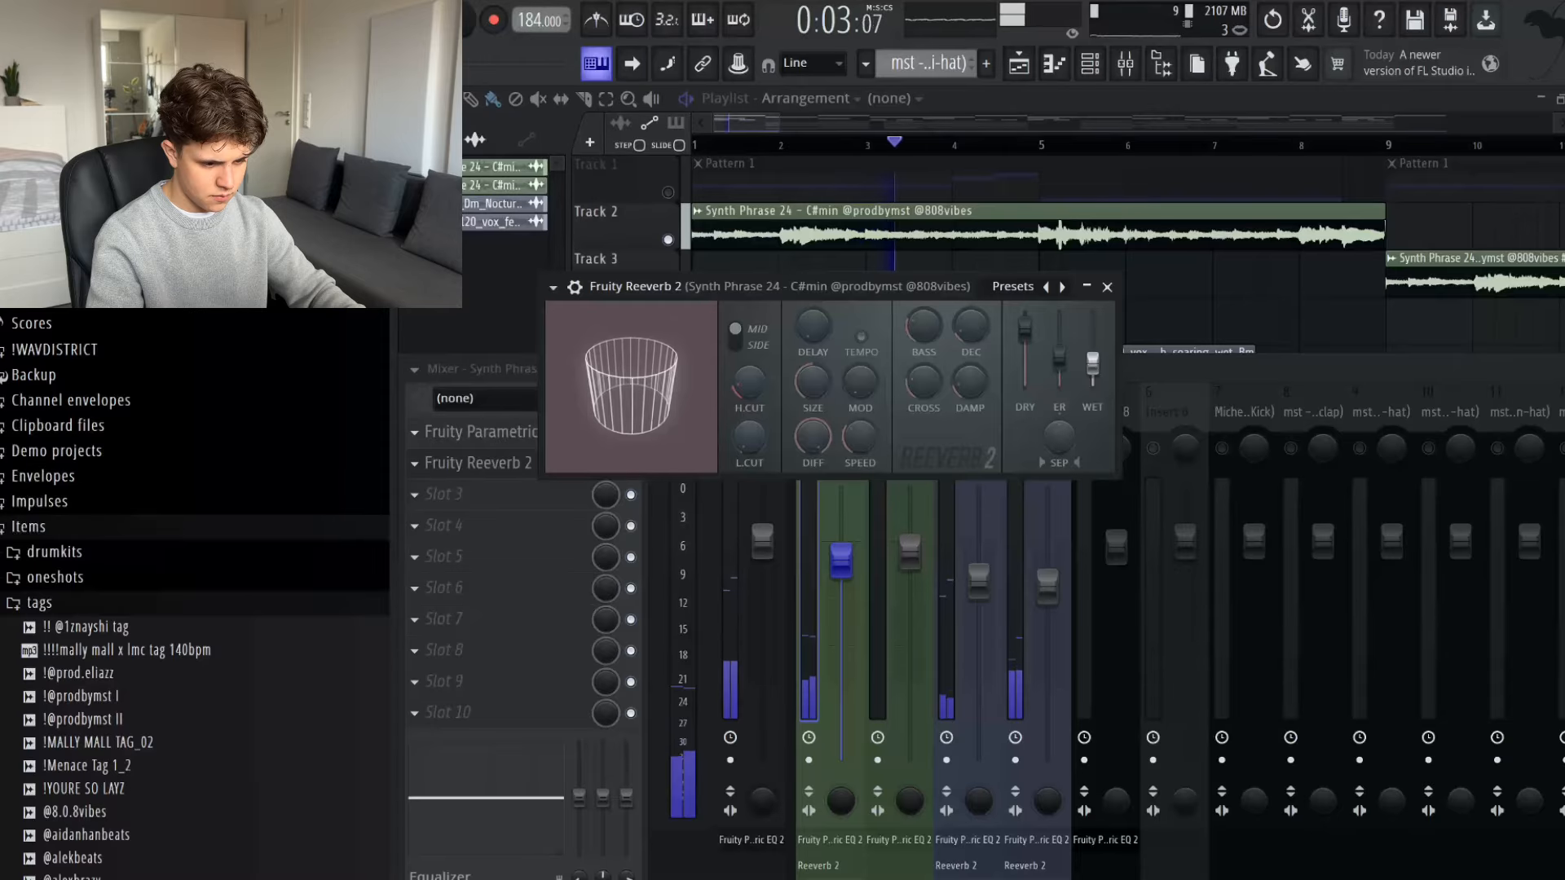
pyautogui.click(1106, 287)
pyautogui.press('space')
# - Select mixer tracks 1 to 5, from Synth Phrase to Kontakt 8, and route them to Insert 6 only
pyautogui.click(1084, 413)
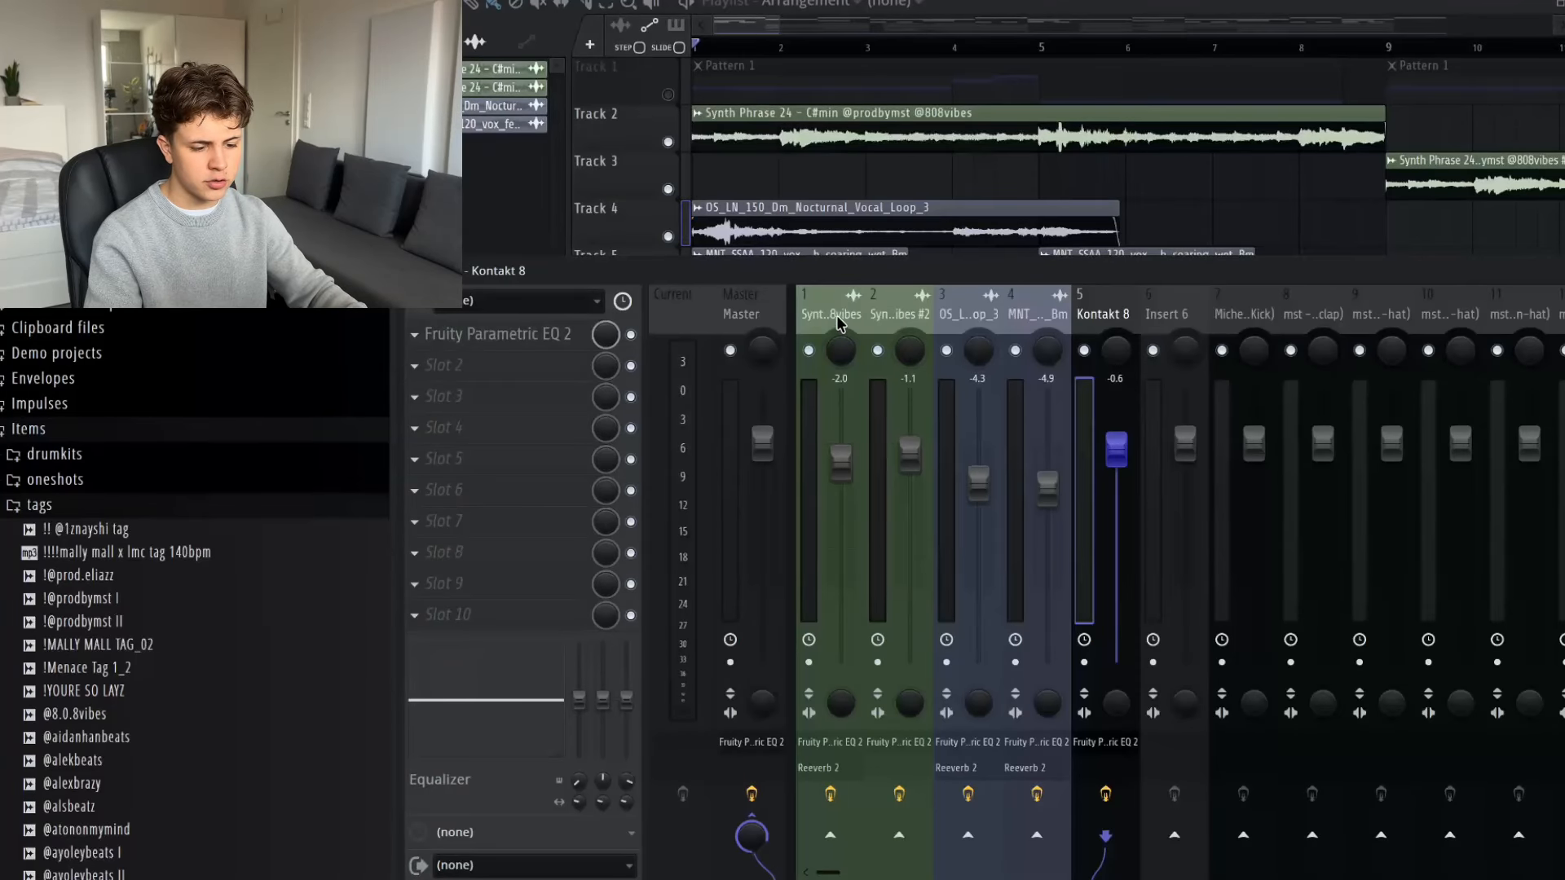
pyautogui.moveTo(839, 324); pyautogui.dragTo(1093, 306)
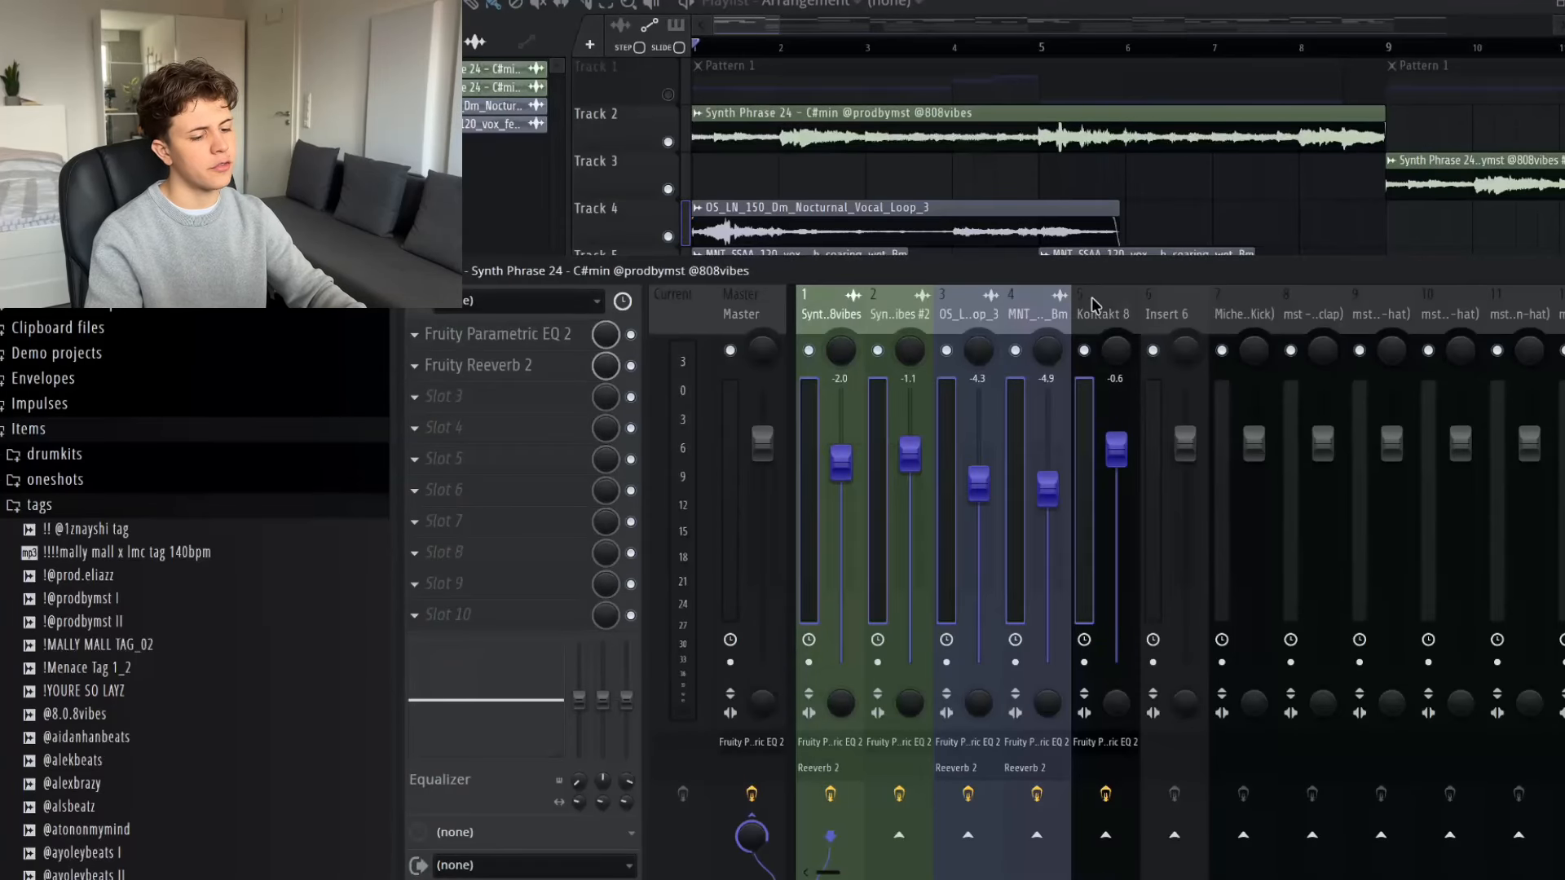
pyautogui.rightClick(1174, 832)
pyautogui.click(1220, 848)
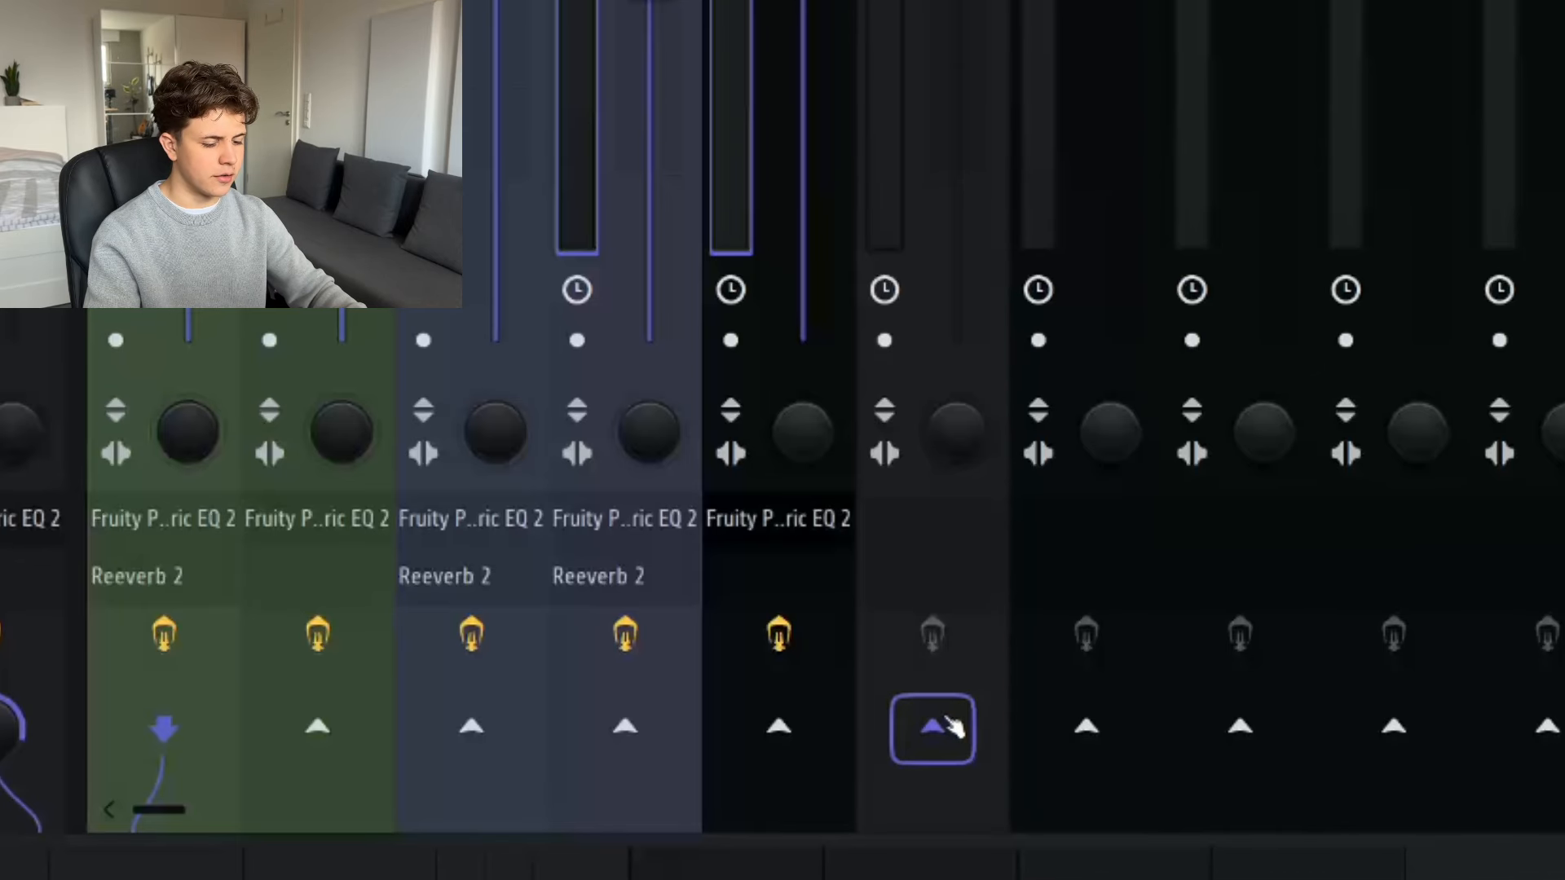
pyautogui.rightClick(932, 727)
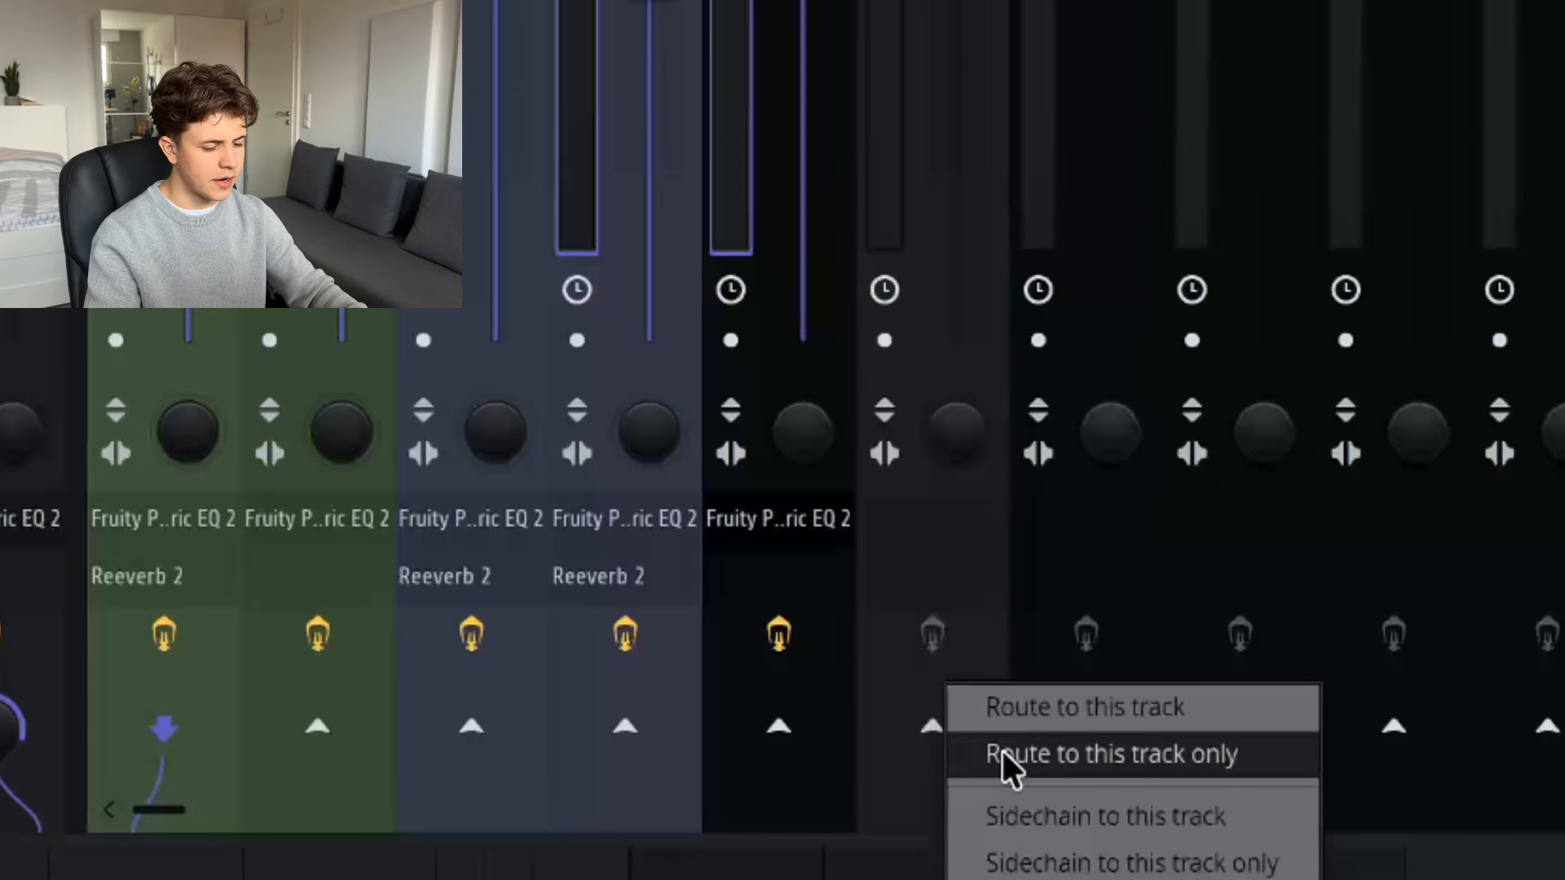
pyautogui.click(1051, 758)
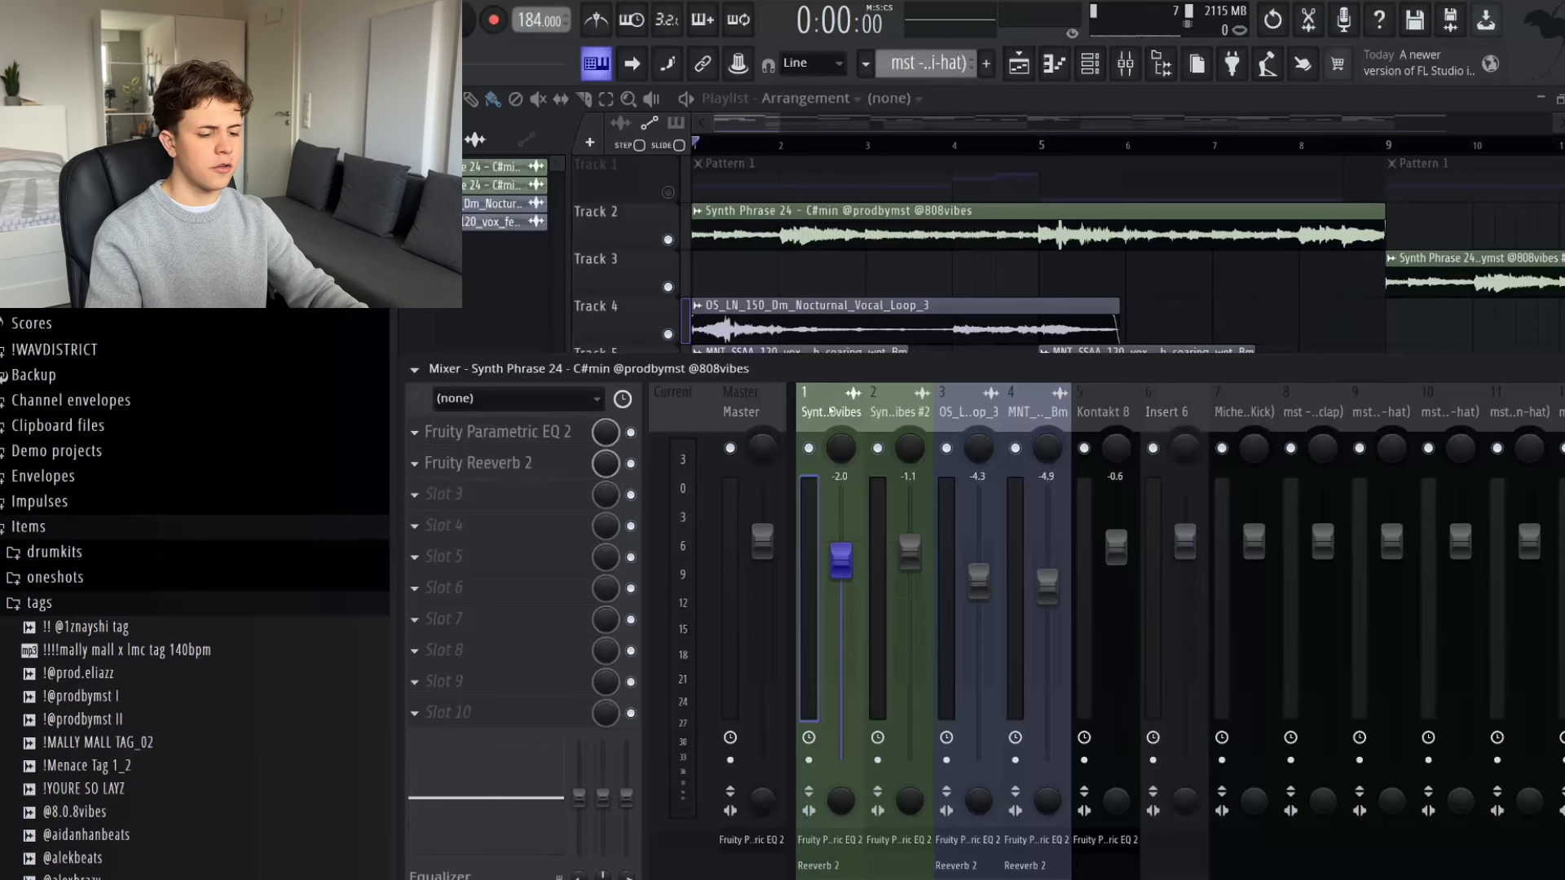
# - Add Fruity Parametric EQ 2 to the Insert 6 bus and play the arrangement to check its combined spectrum
pyautogui.moveTo(831, 411); pyautogui.dragTo(1154, 401)
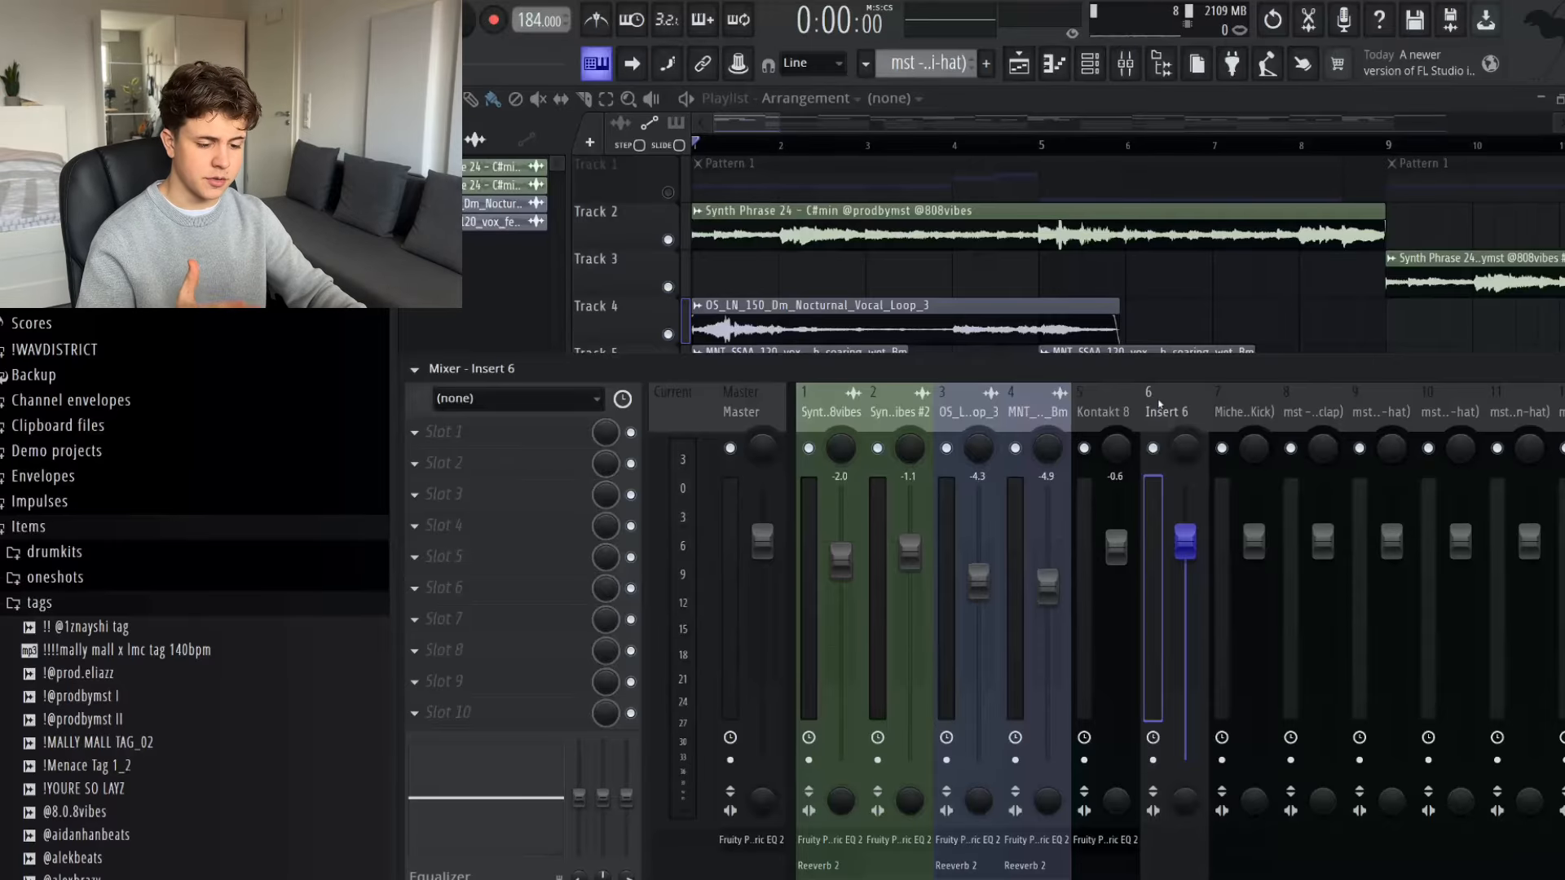
pyautogui.click(470, 439)
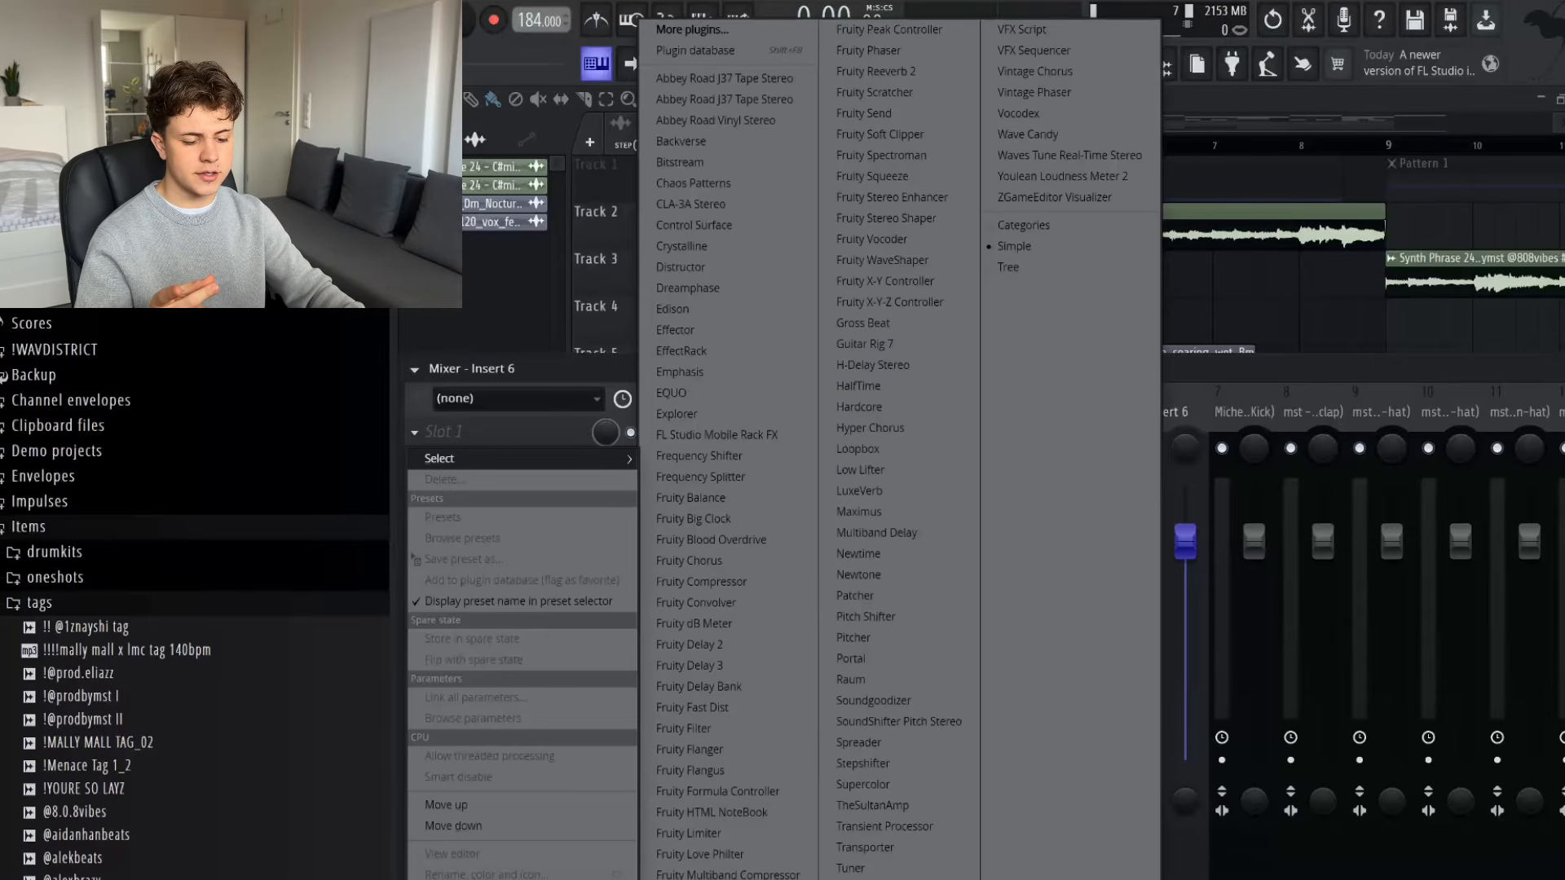
pyautogui.click(560, 465)
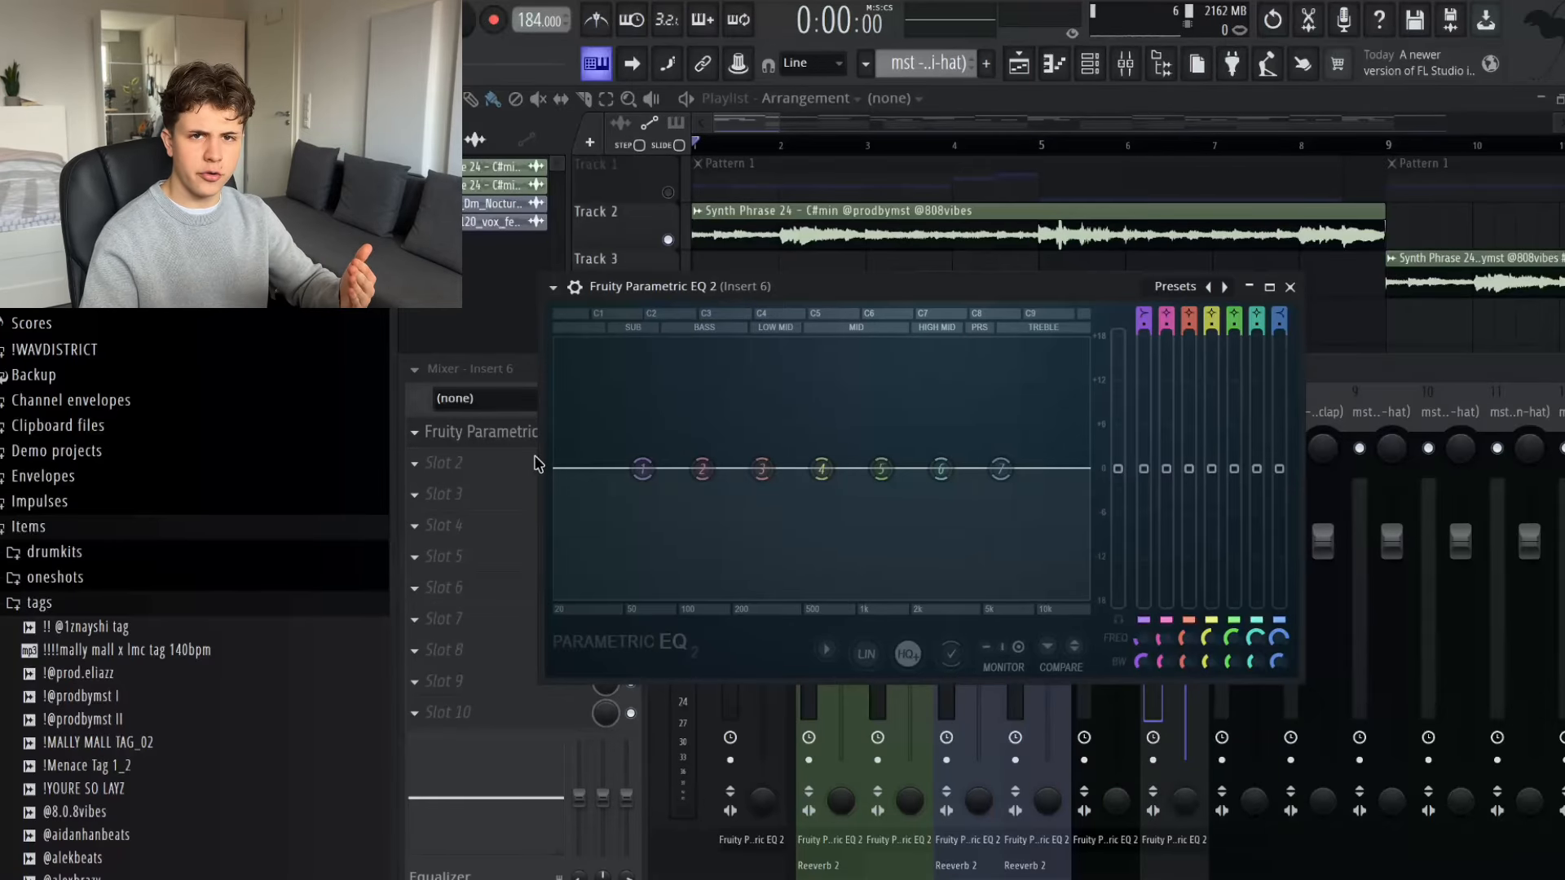
pyautogui.press('space')
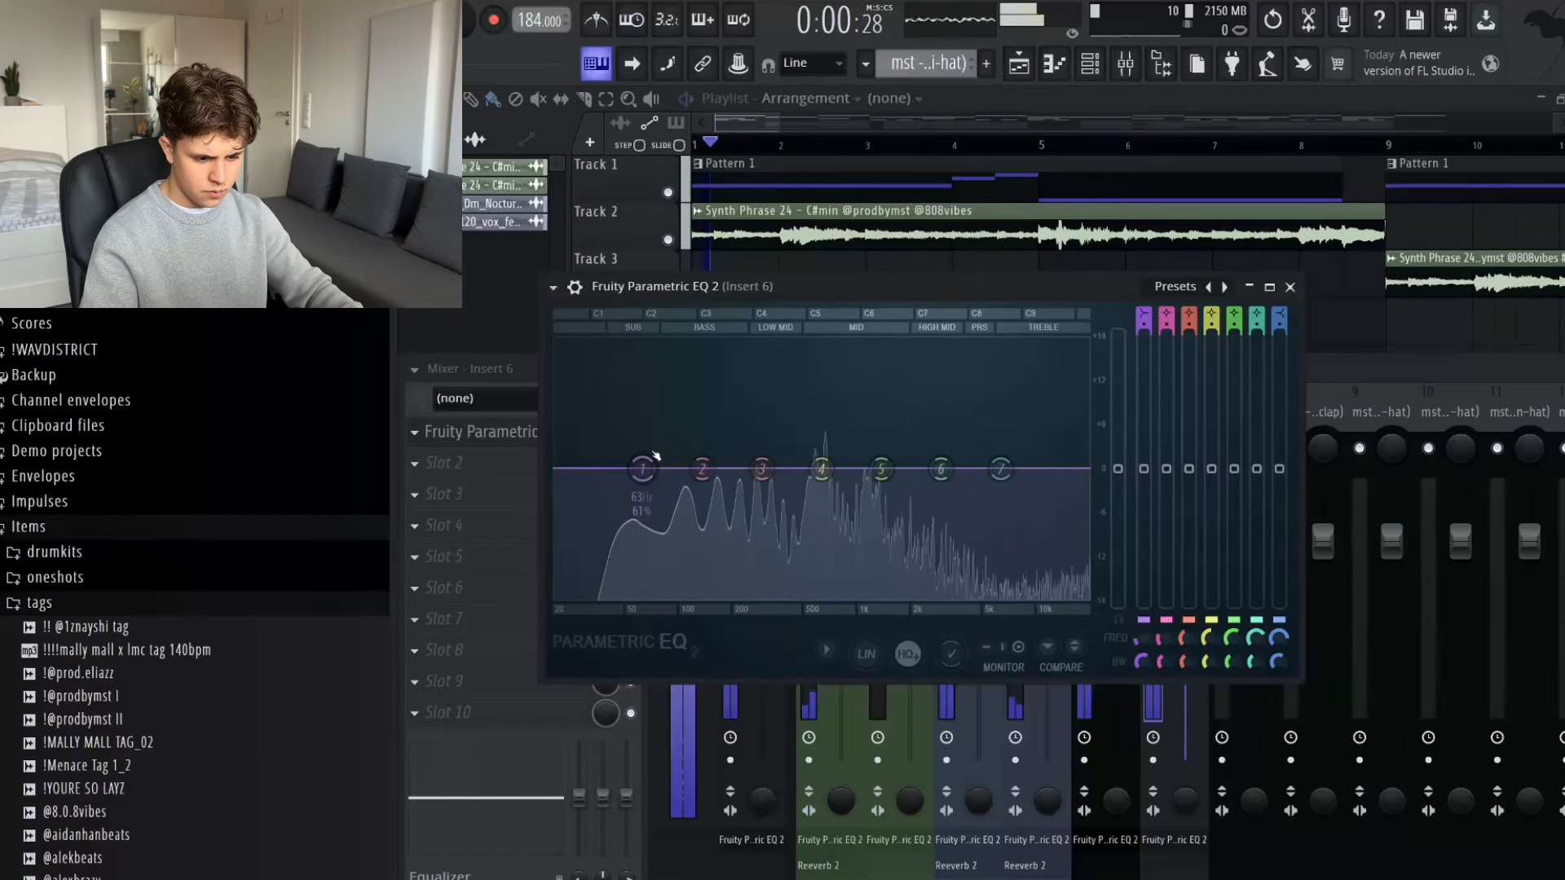
pyautogui.press('space')
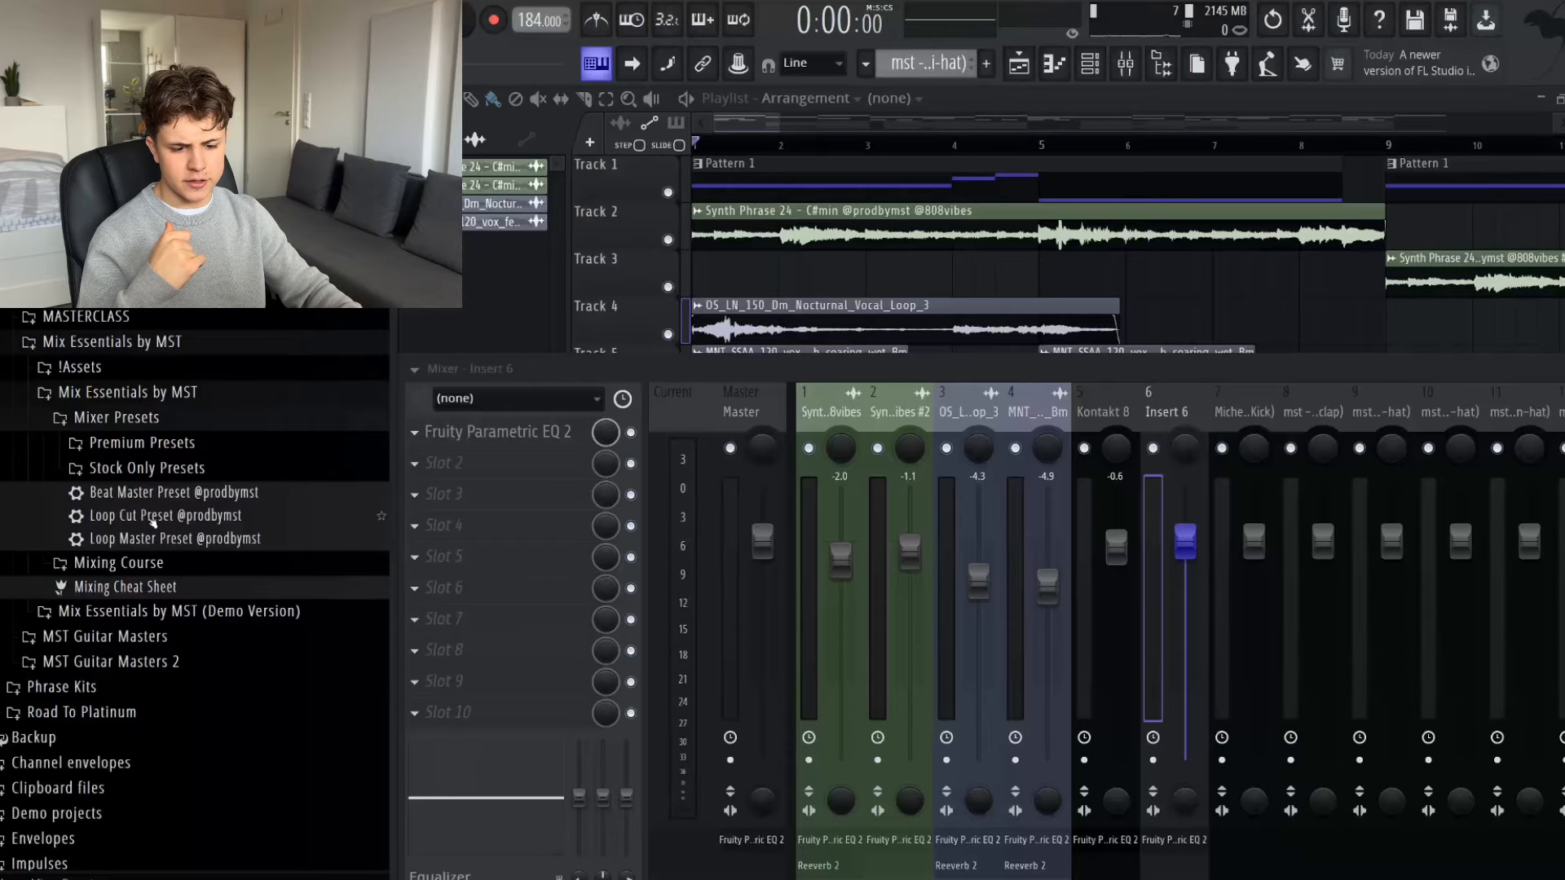
# - Load the Loop Cut Preset onto the Insert 6 bus and open the Side EQ in its Patcher chain
pyautogui.moveTo(151, 519); pyautogui.dragTo(237, 516)
pyautogui.moveTo(1166, 409); pyautogui.dragTo(1171, 403)
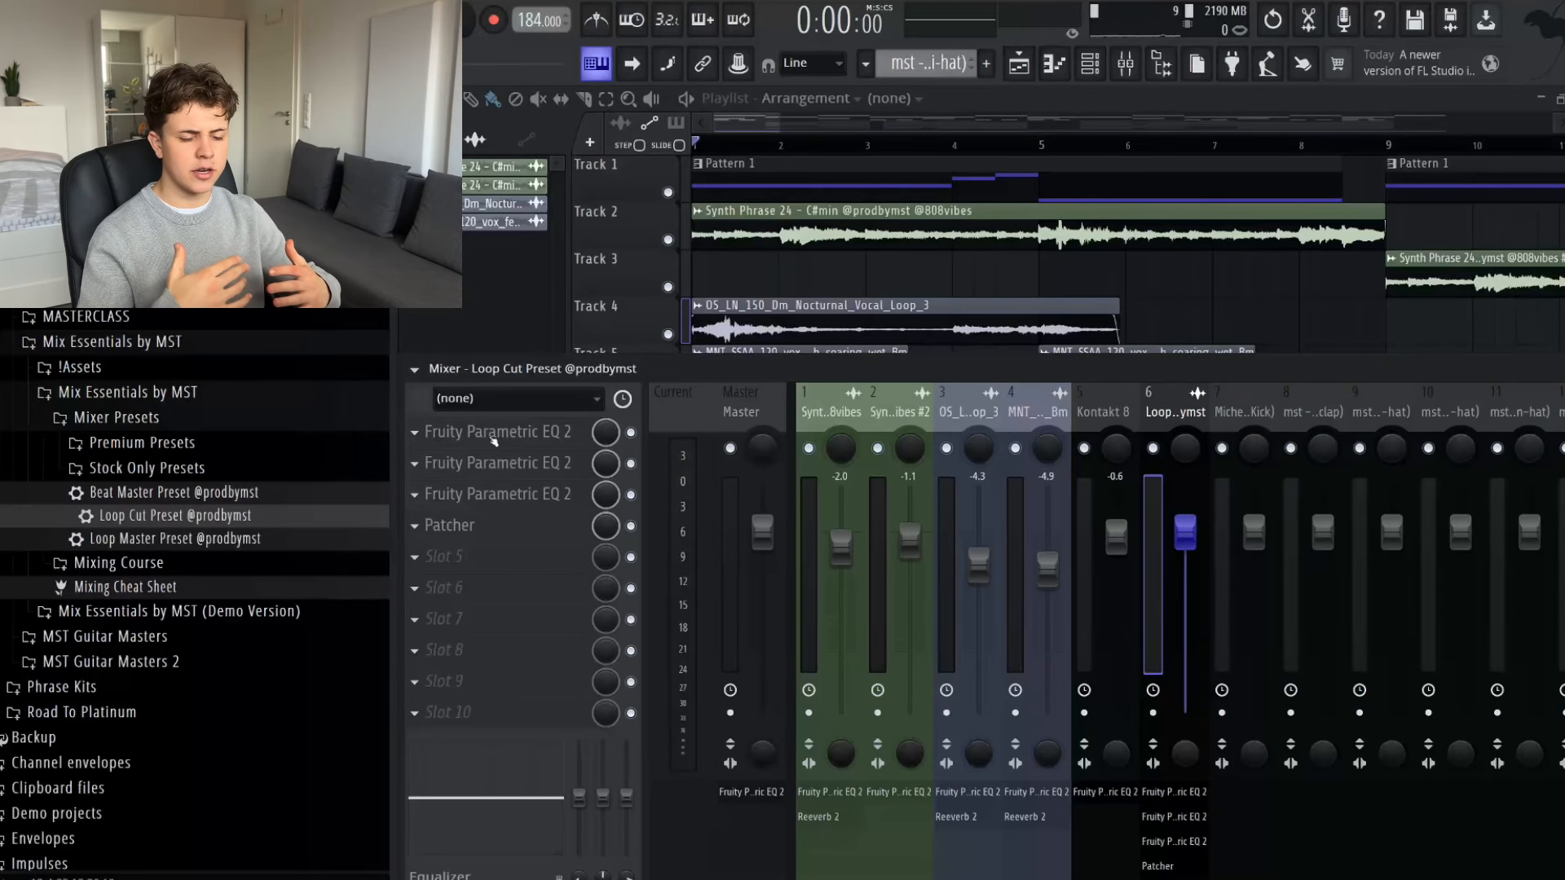
pyautogui.click(449, 525)
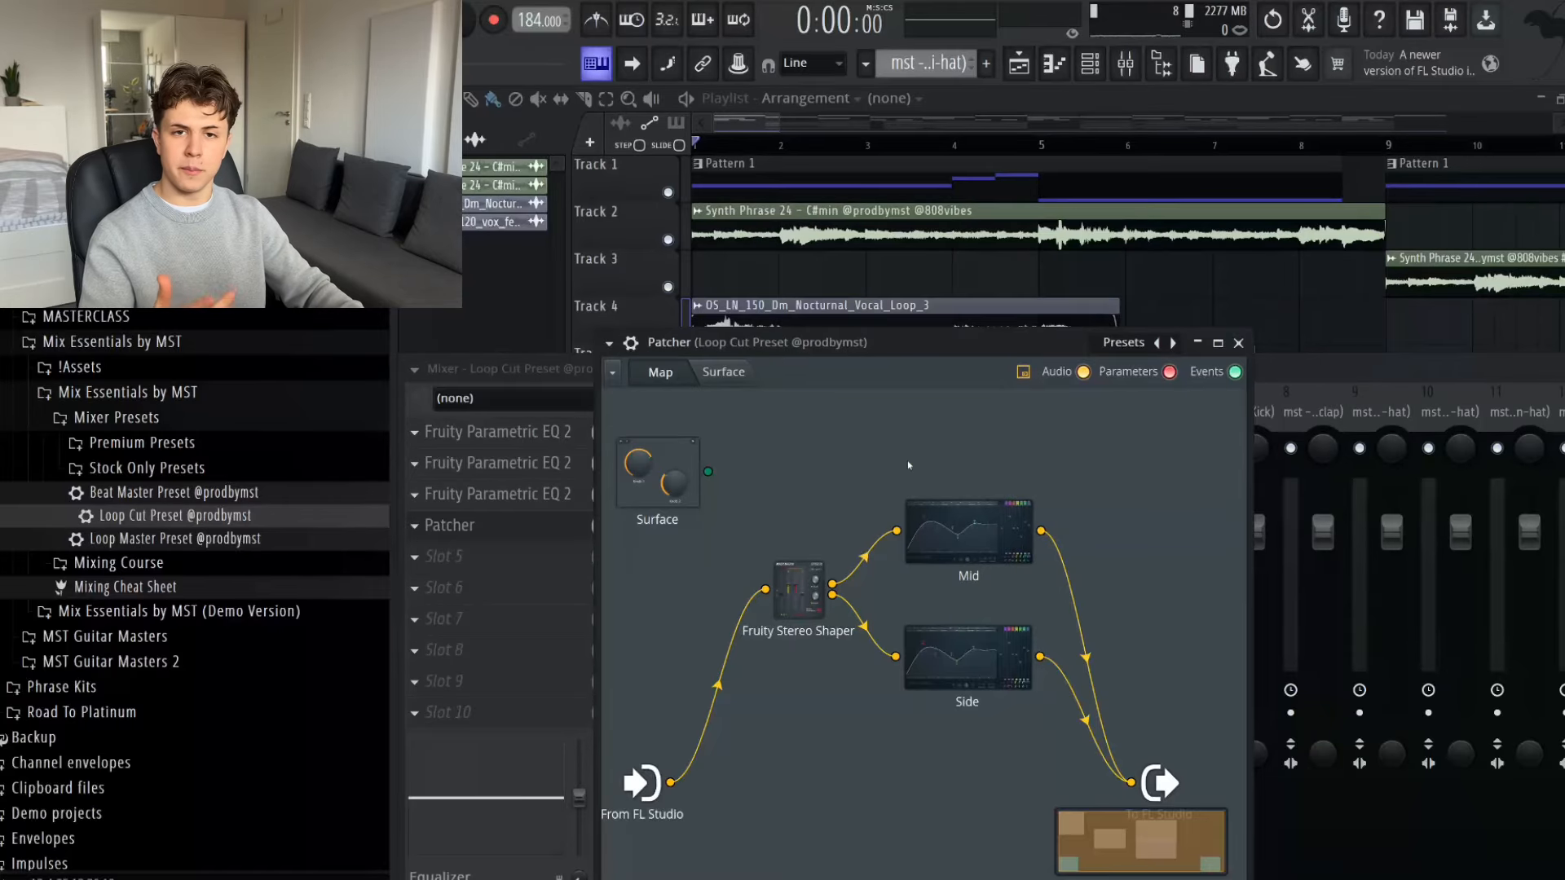
pyautogui.click(967, 656)
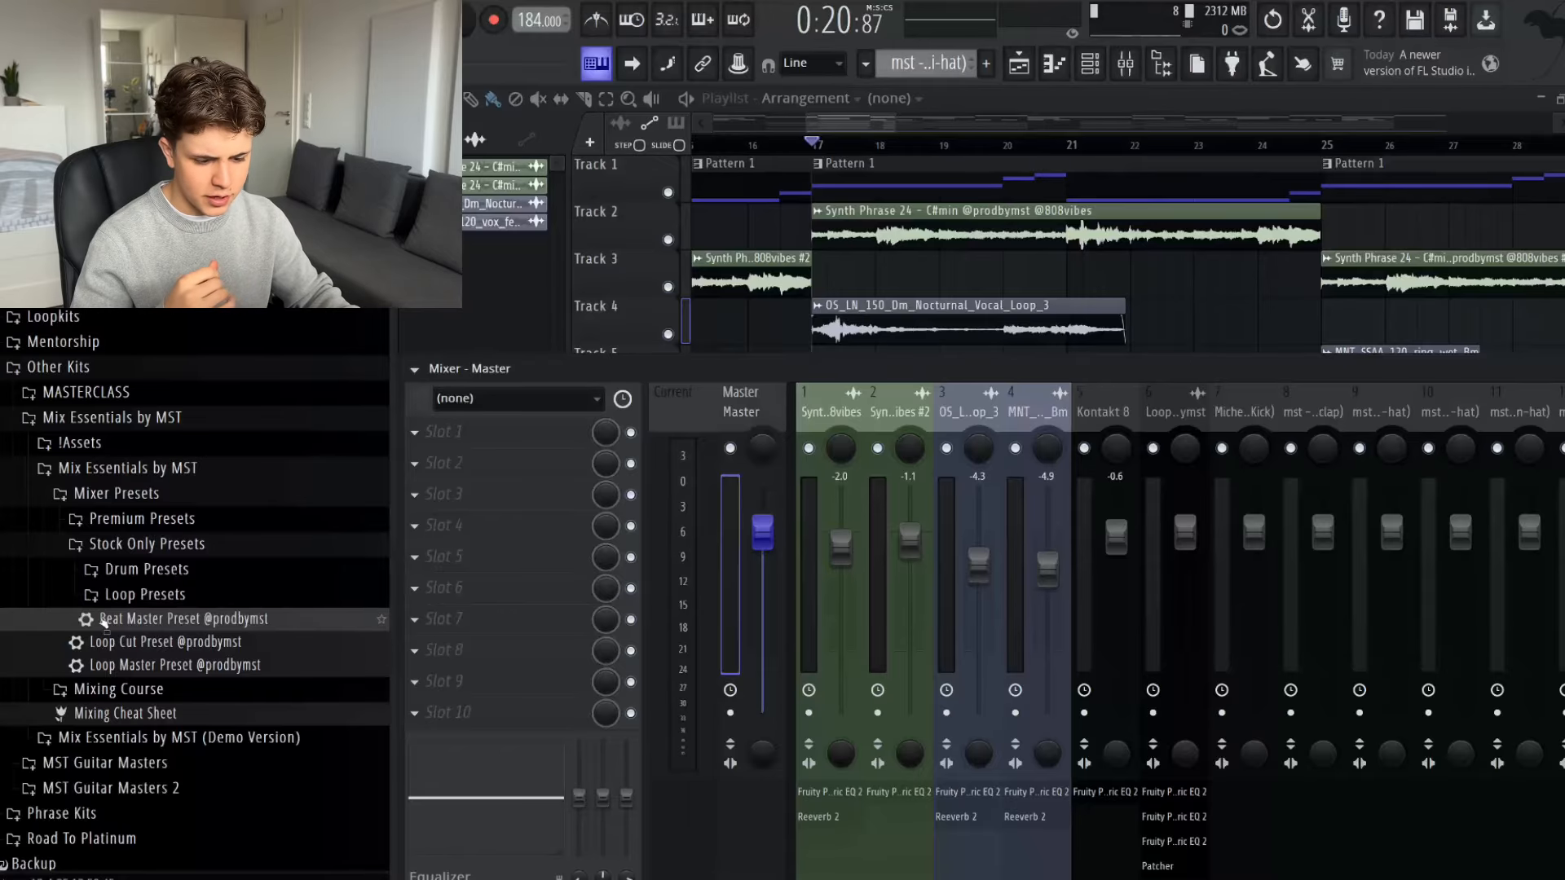
# - Load the Beat Master Preset onto the Master track and compare playback with its effects bypassed and enabled
pyautogui.moveTo(103, 622); pyautogui.dragTo(448, 573)
pyautogui.click(551, 461)
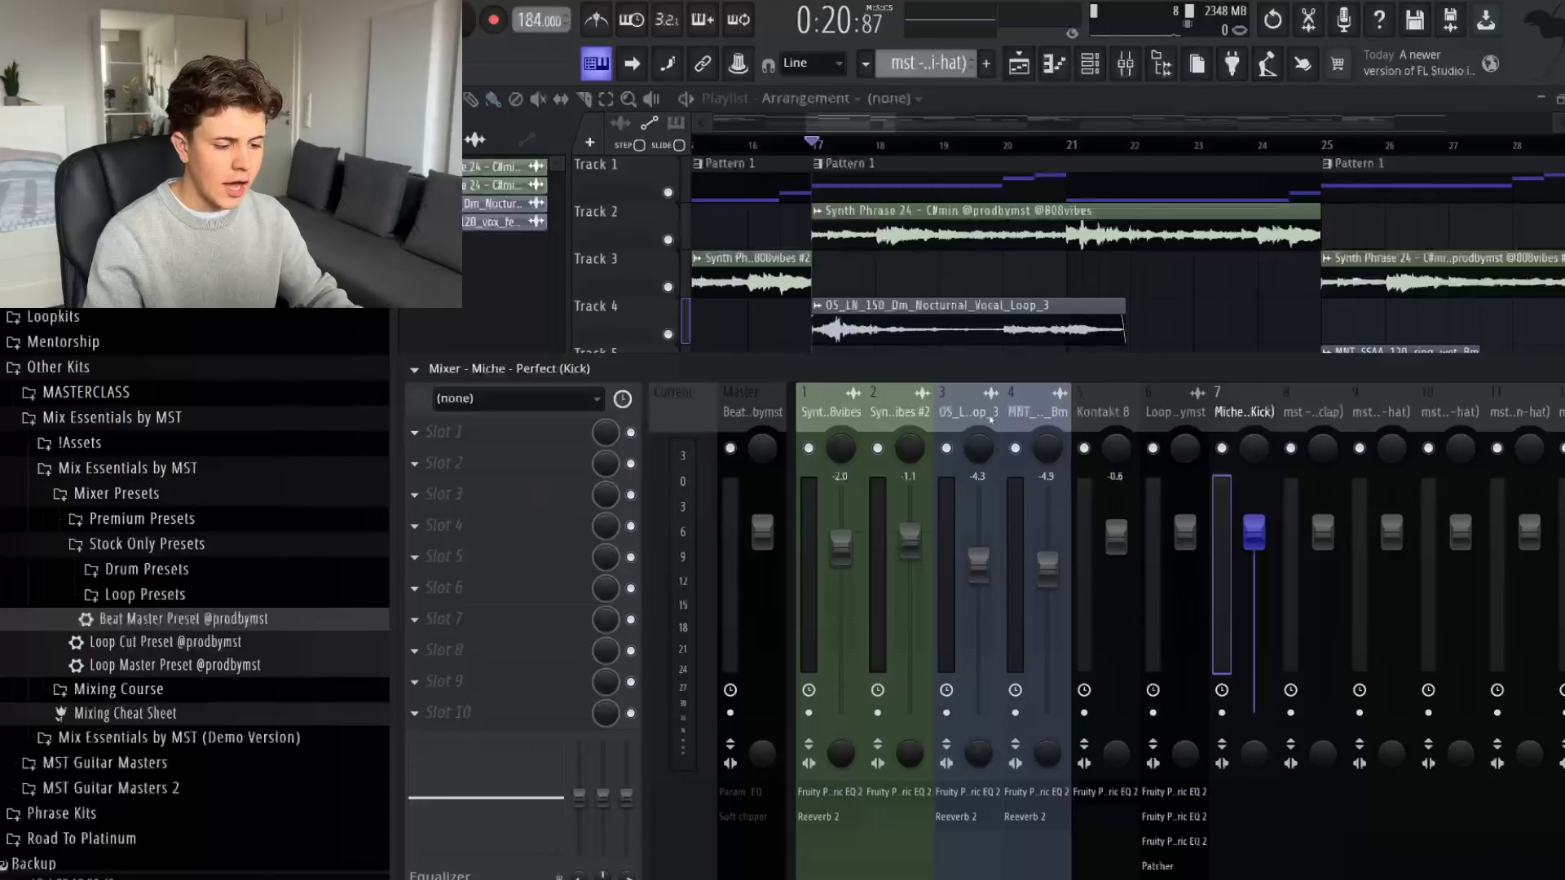
pyautogui.hscroll(3, 1015, 412)
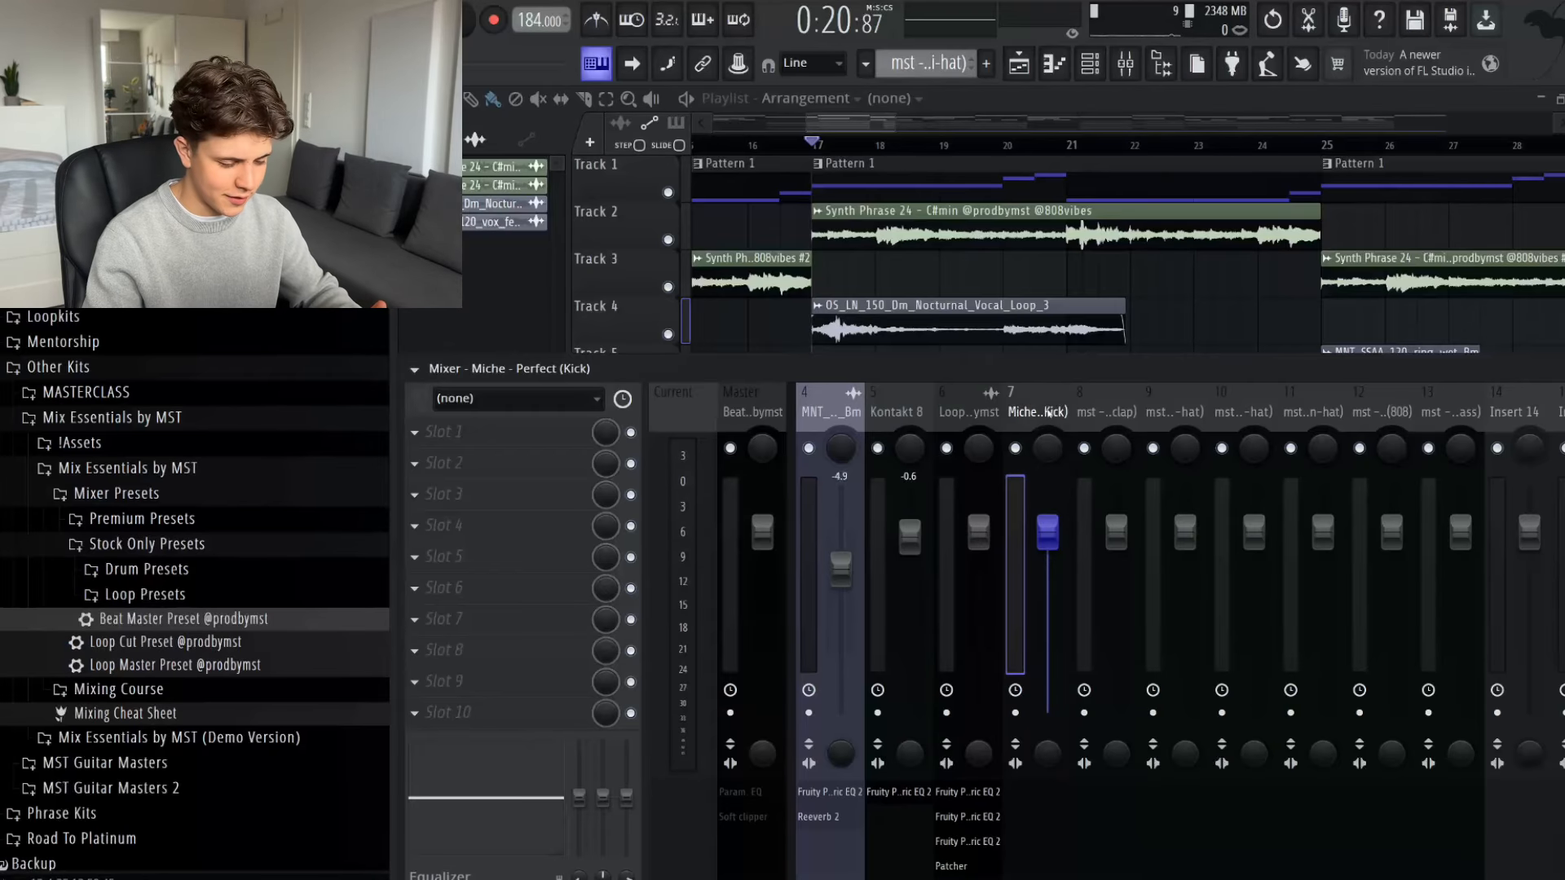
pyautogui.press('space')
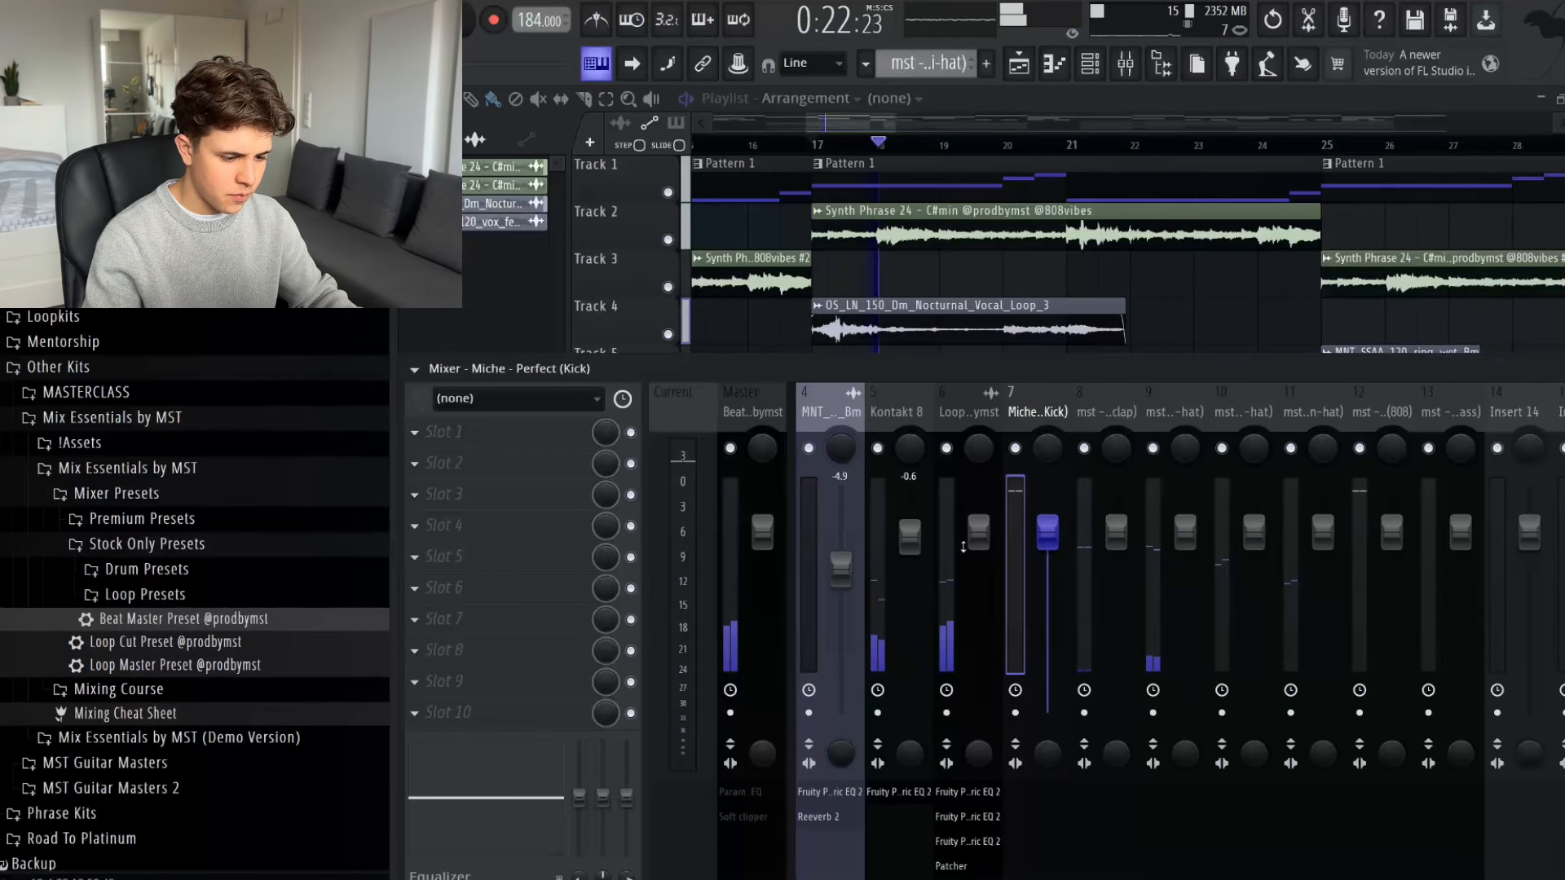
pyautogui.press('space')
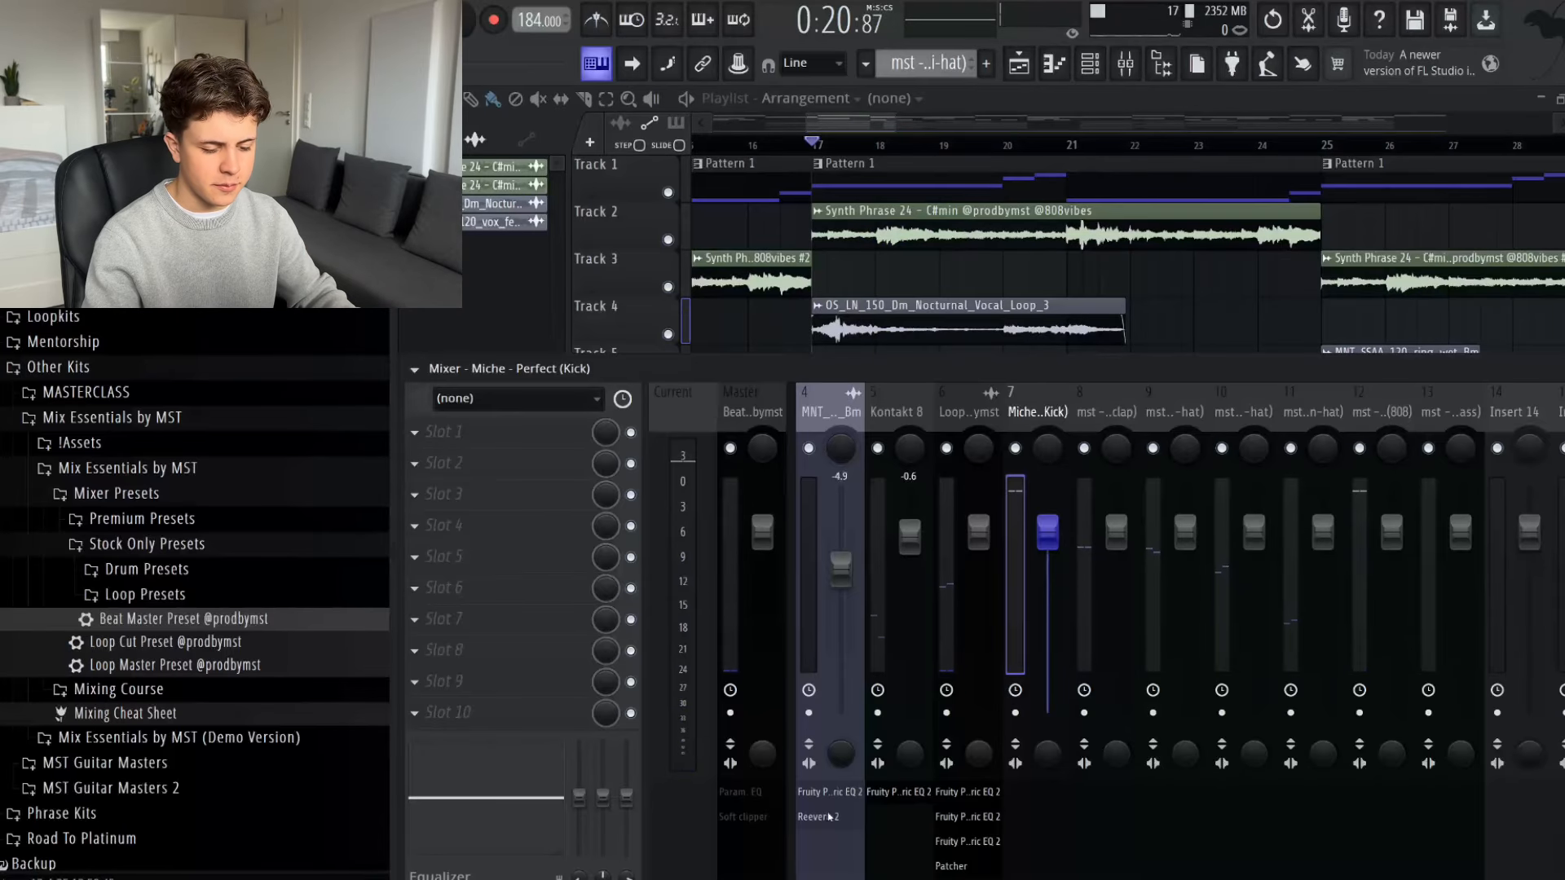
pyautogui.press('space')
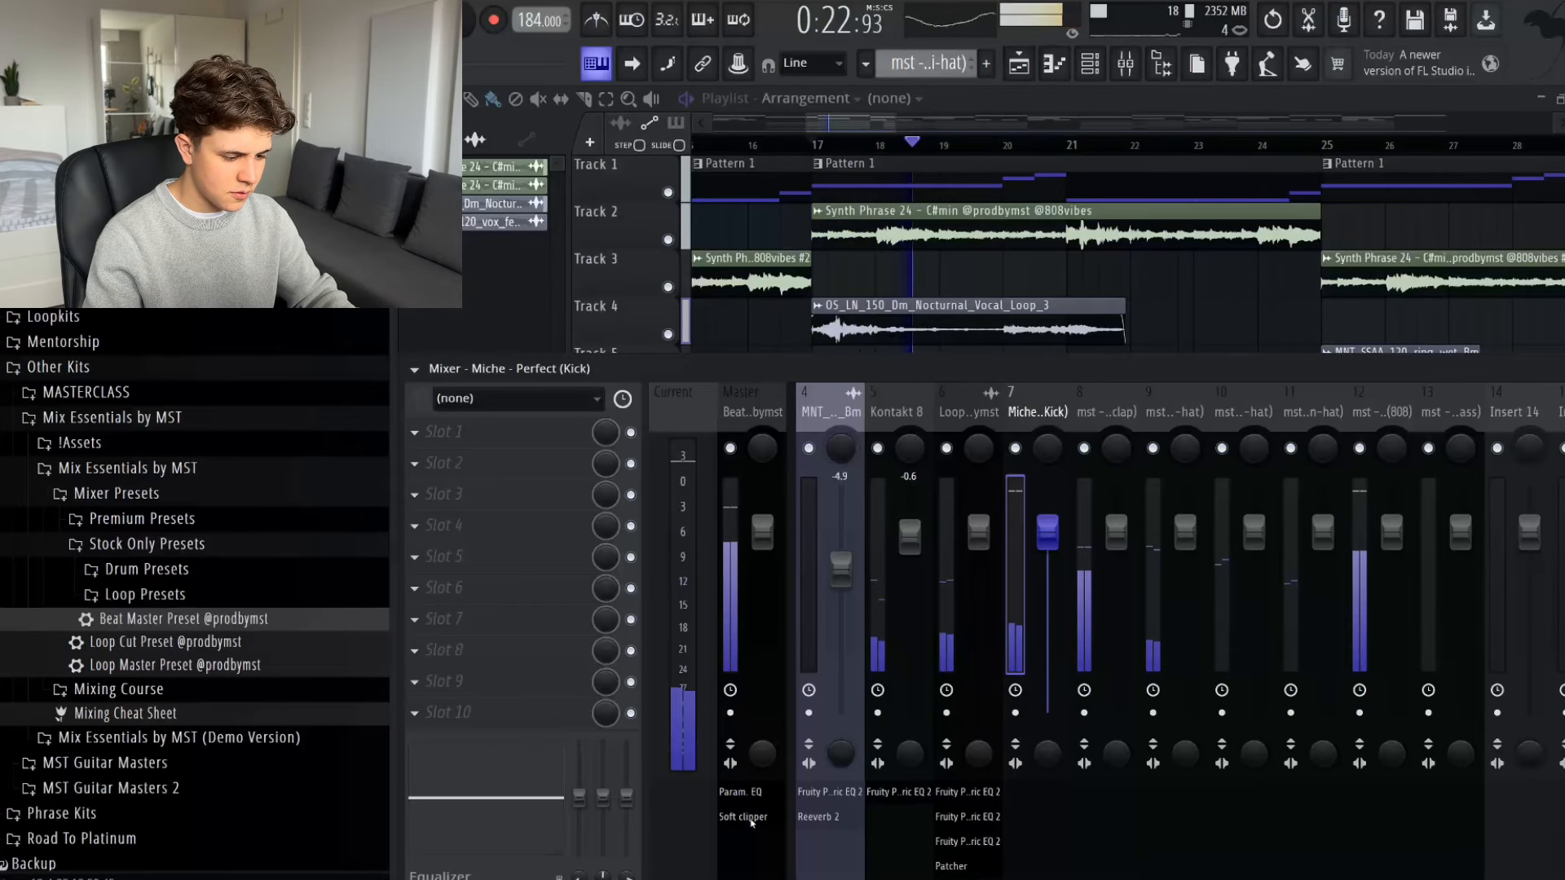
pyautogui.press('space')
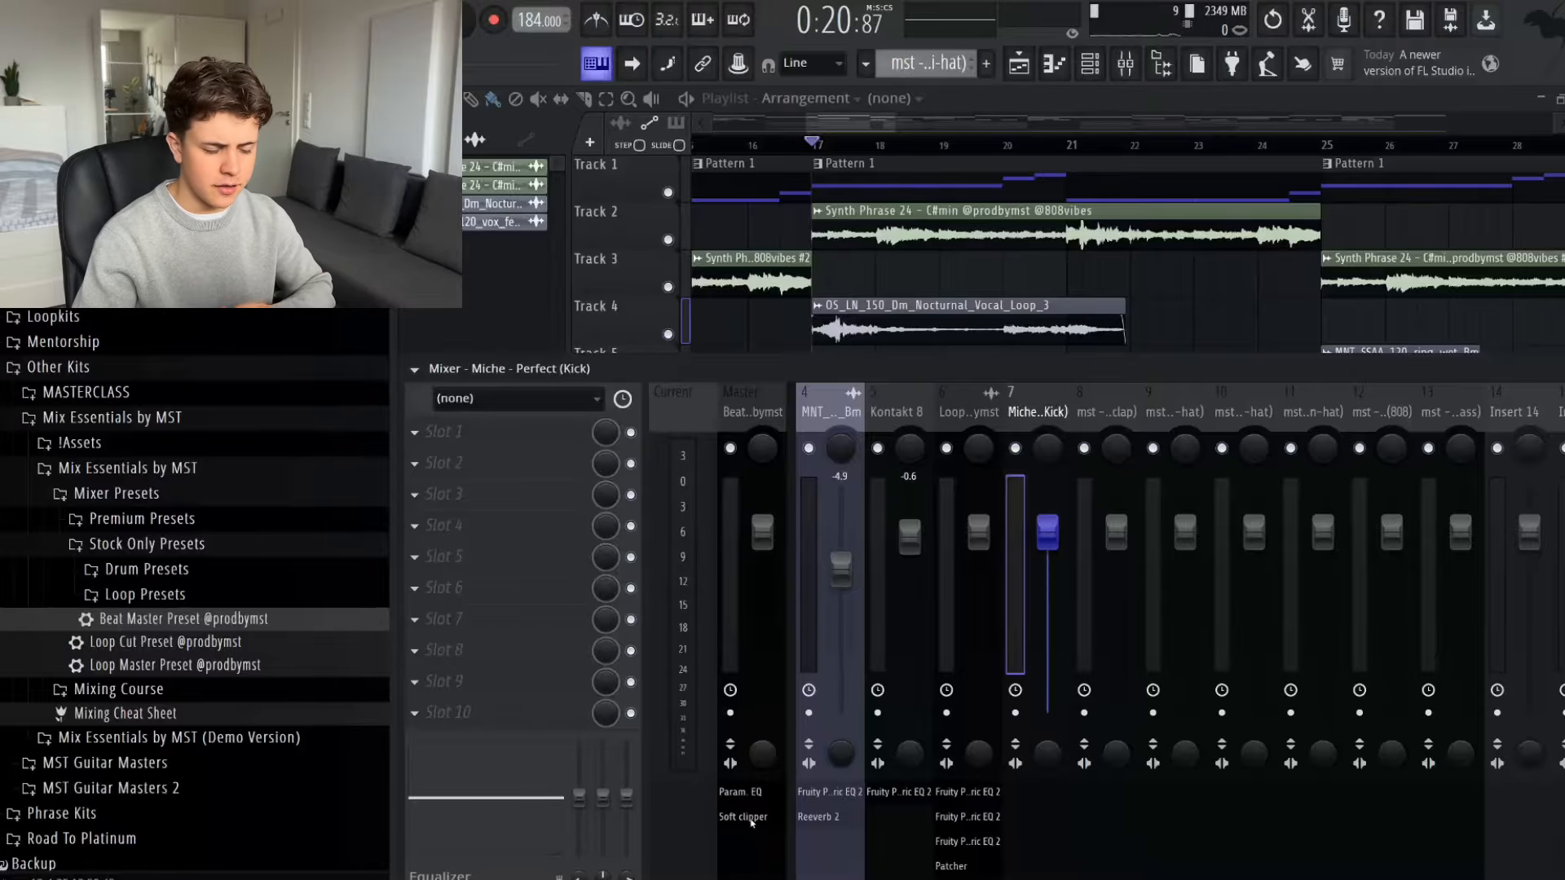
# - Select drum and bass mixer tracks 7 to 13 and pull all their faders down to the minimum
pyautogui.moveTo(1449, 411); pyautogui.dragTo(1039, 411)
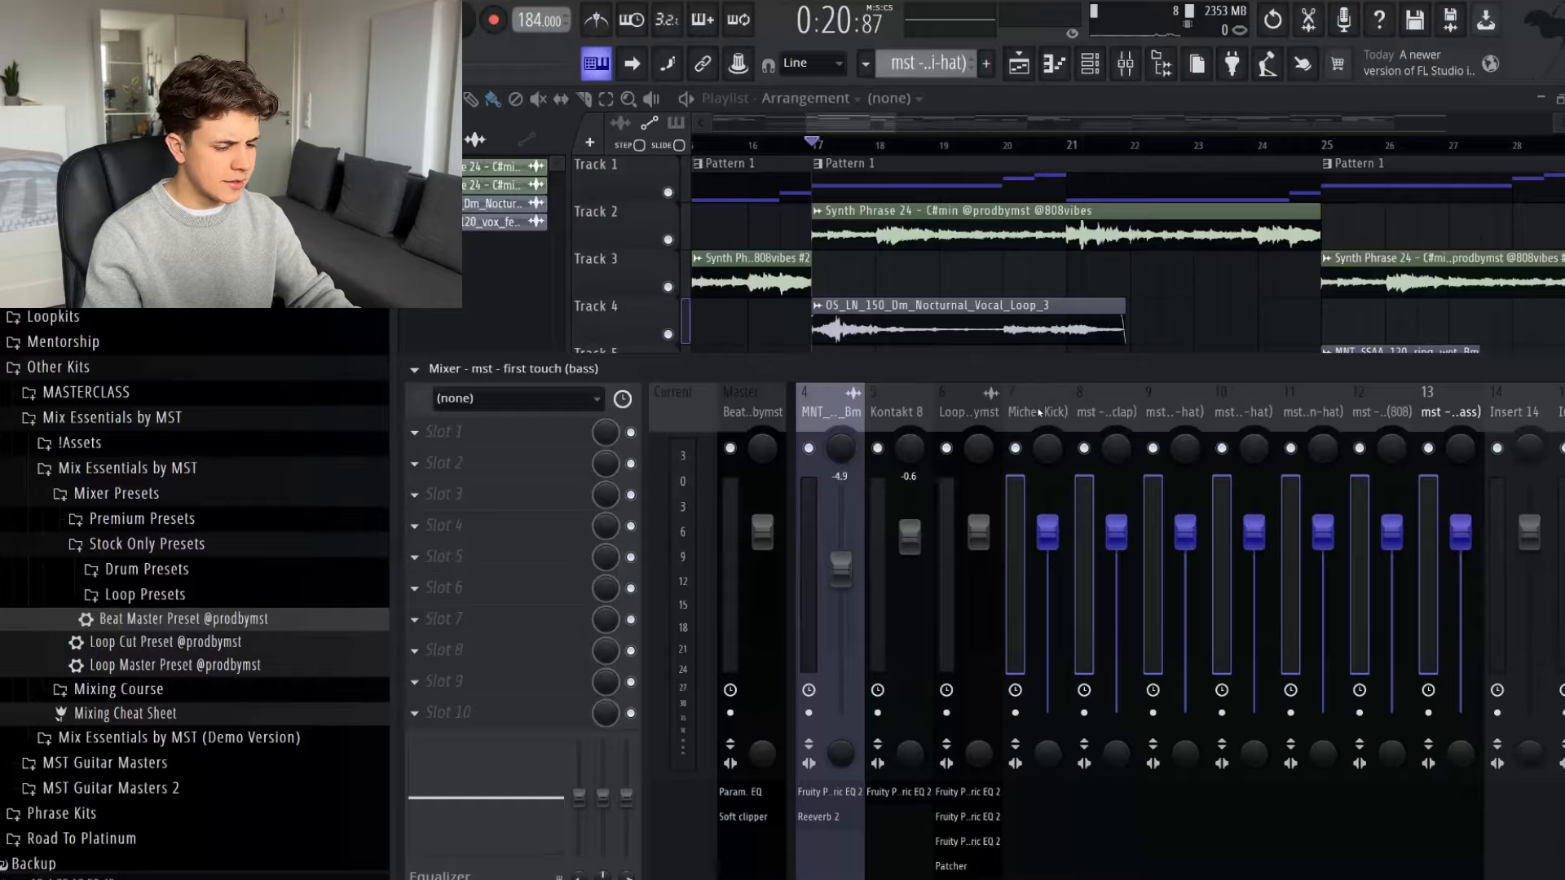
pyautogui.moveTo(1109, 528); pyautogui.dragTo(1108, 706)
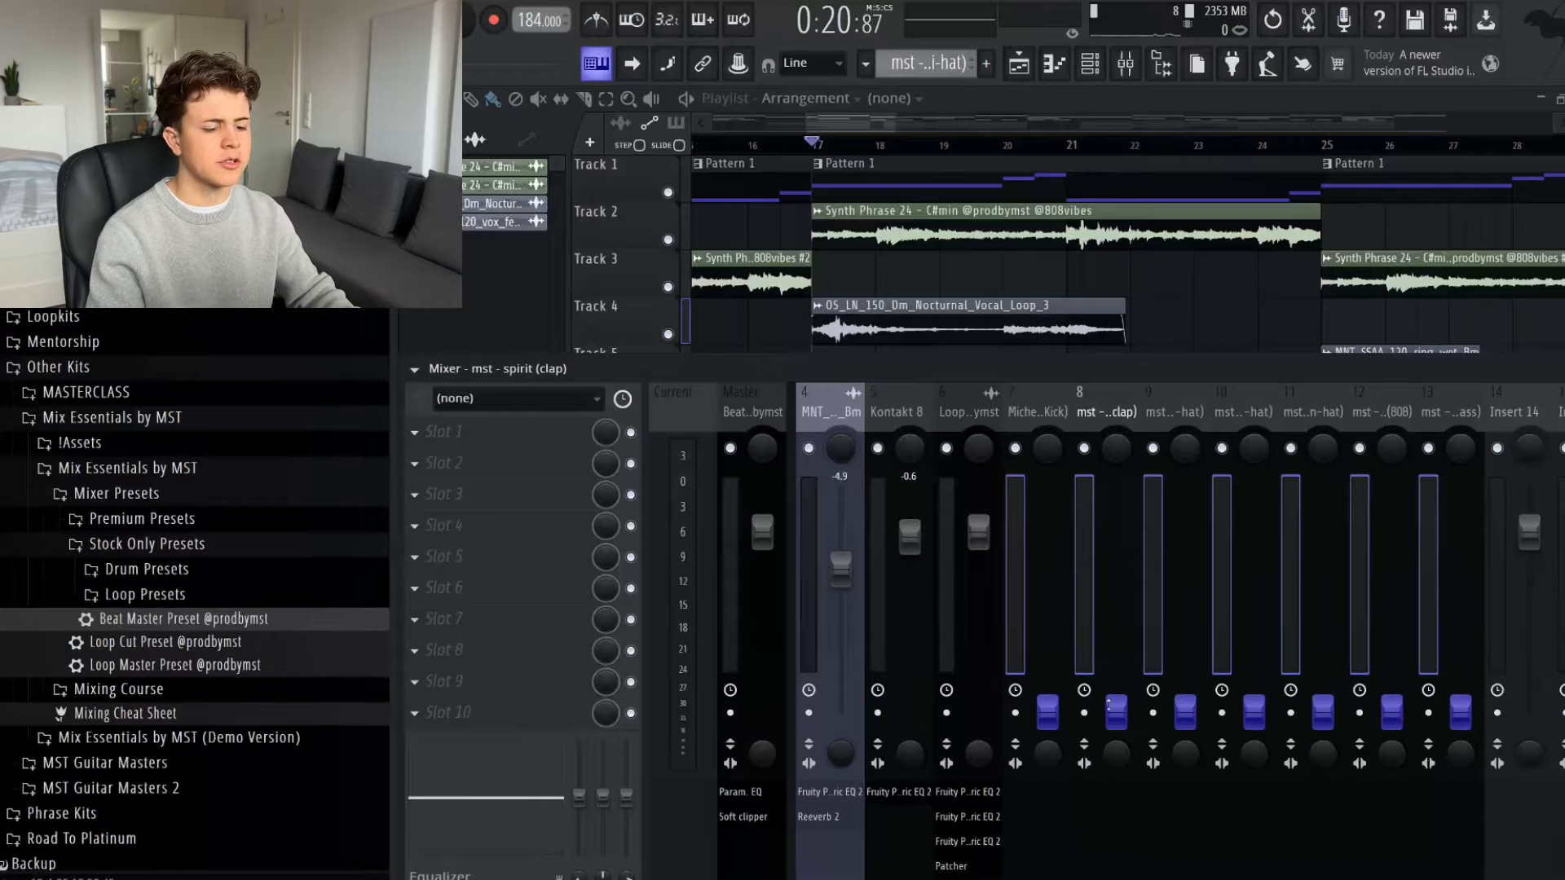
# - Add Fruity Parametric EQ 2 to the clap with the 20Hz + 18kHz cut preset, raising the low cut to between 100 and 200 Hz
pyautogui.click(1108, 409)
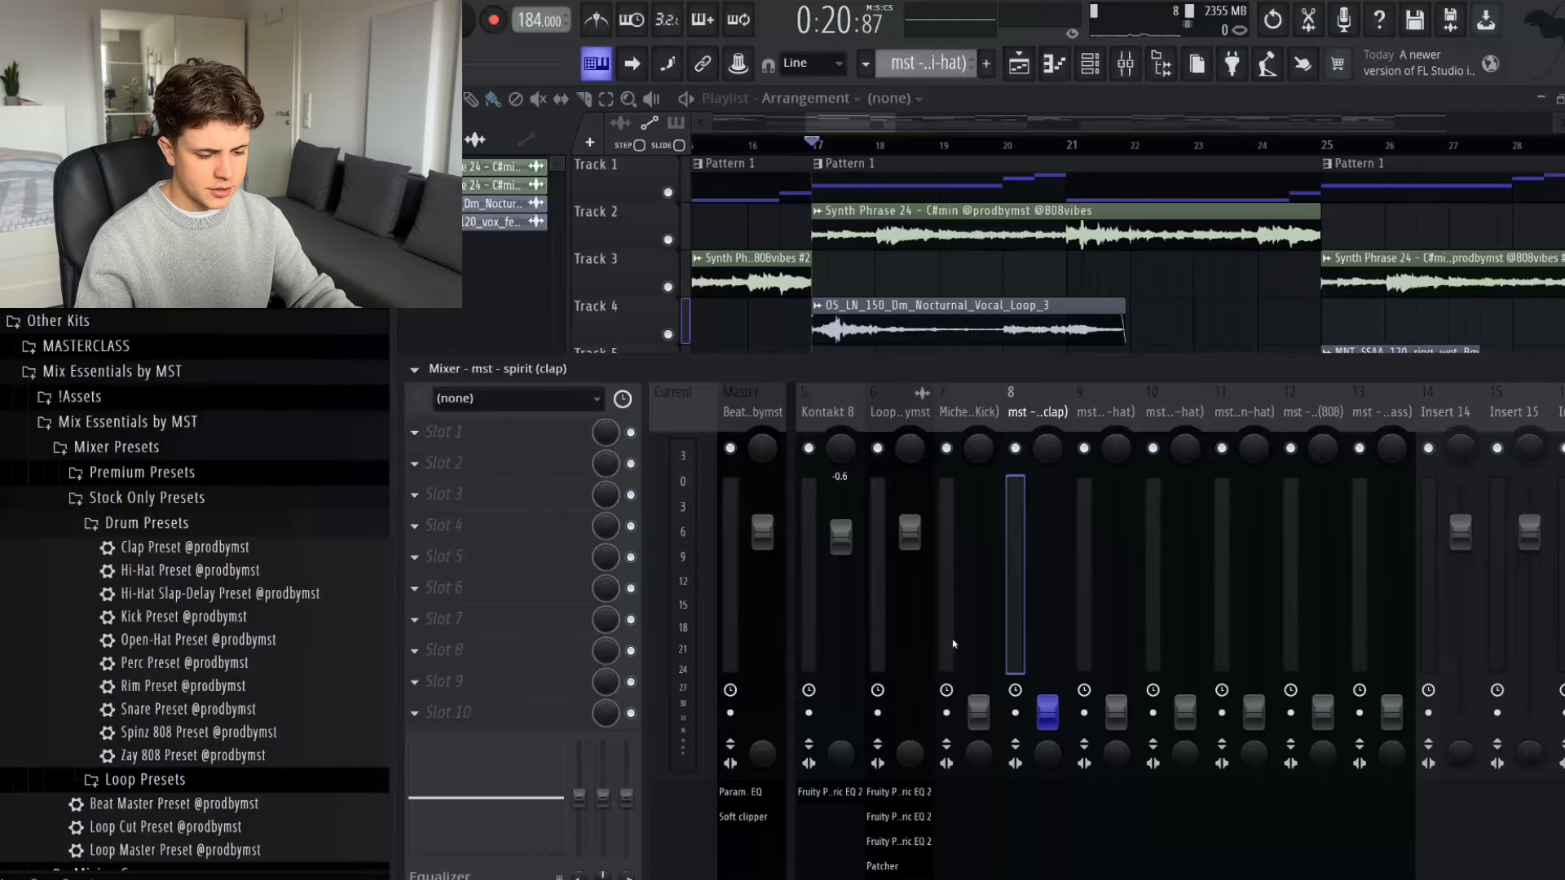
pyautogui.click(603, 443)
pyautogui.click(717, 879)
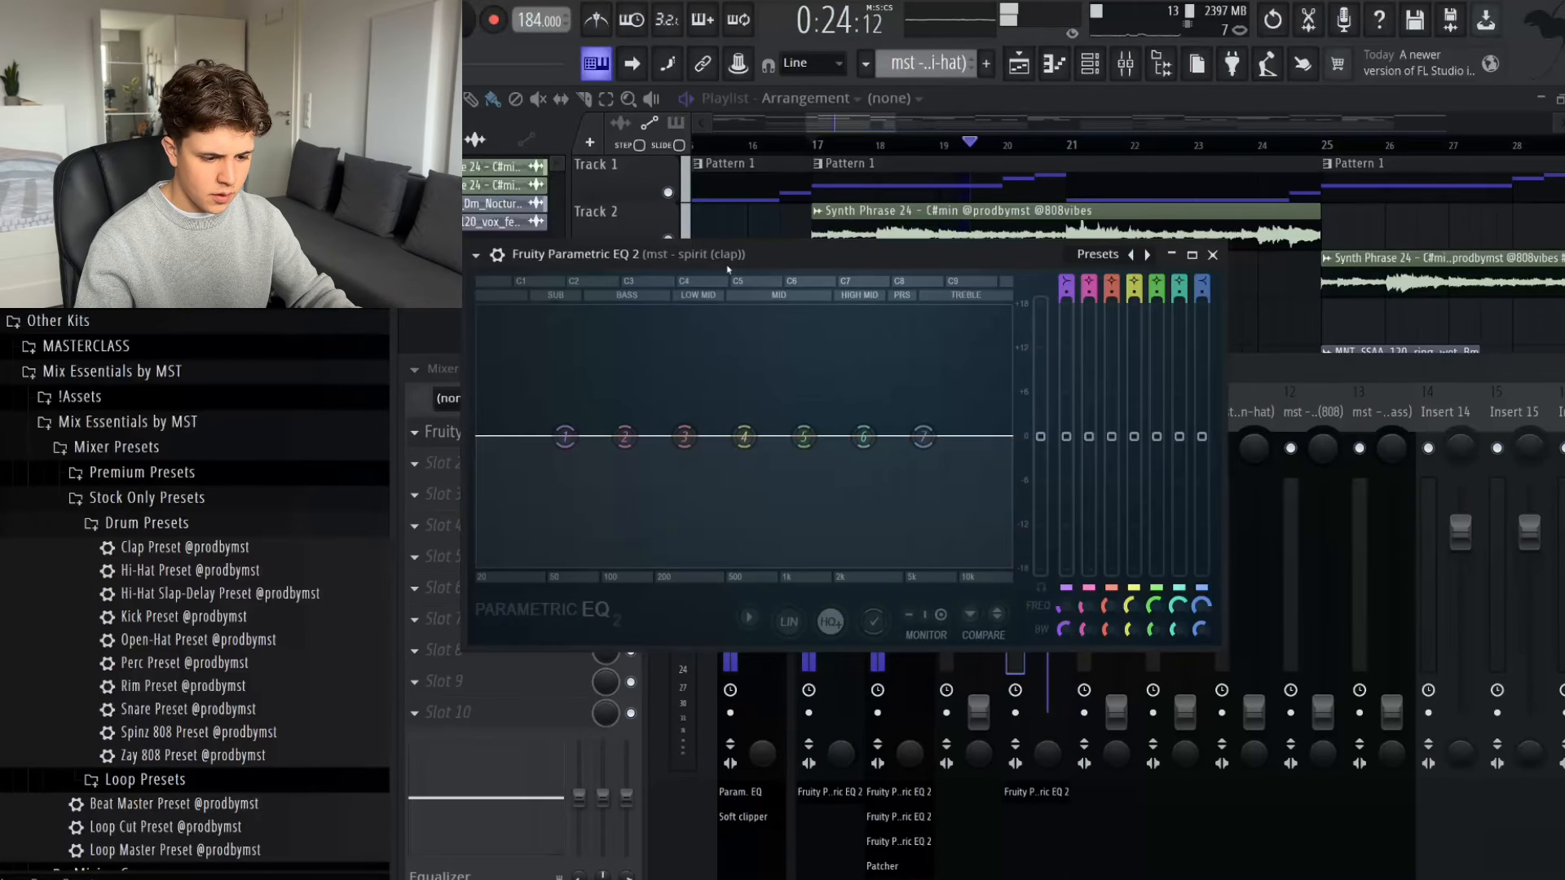
pyautogui.press('space')
pyautogui.press('space')
pyautogui.click(1147, 254)
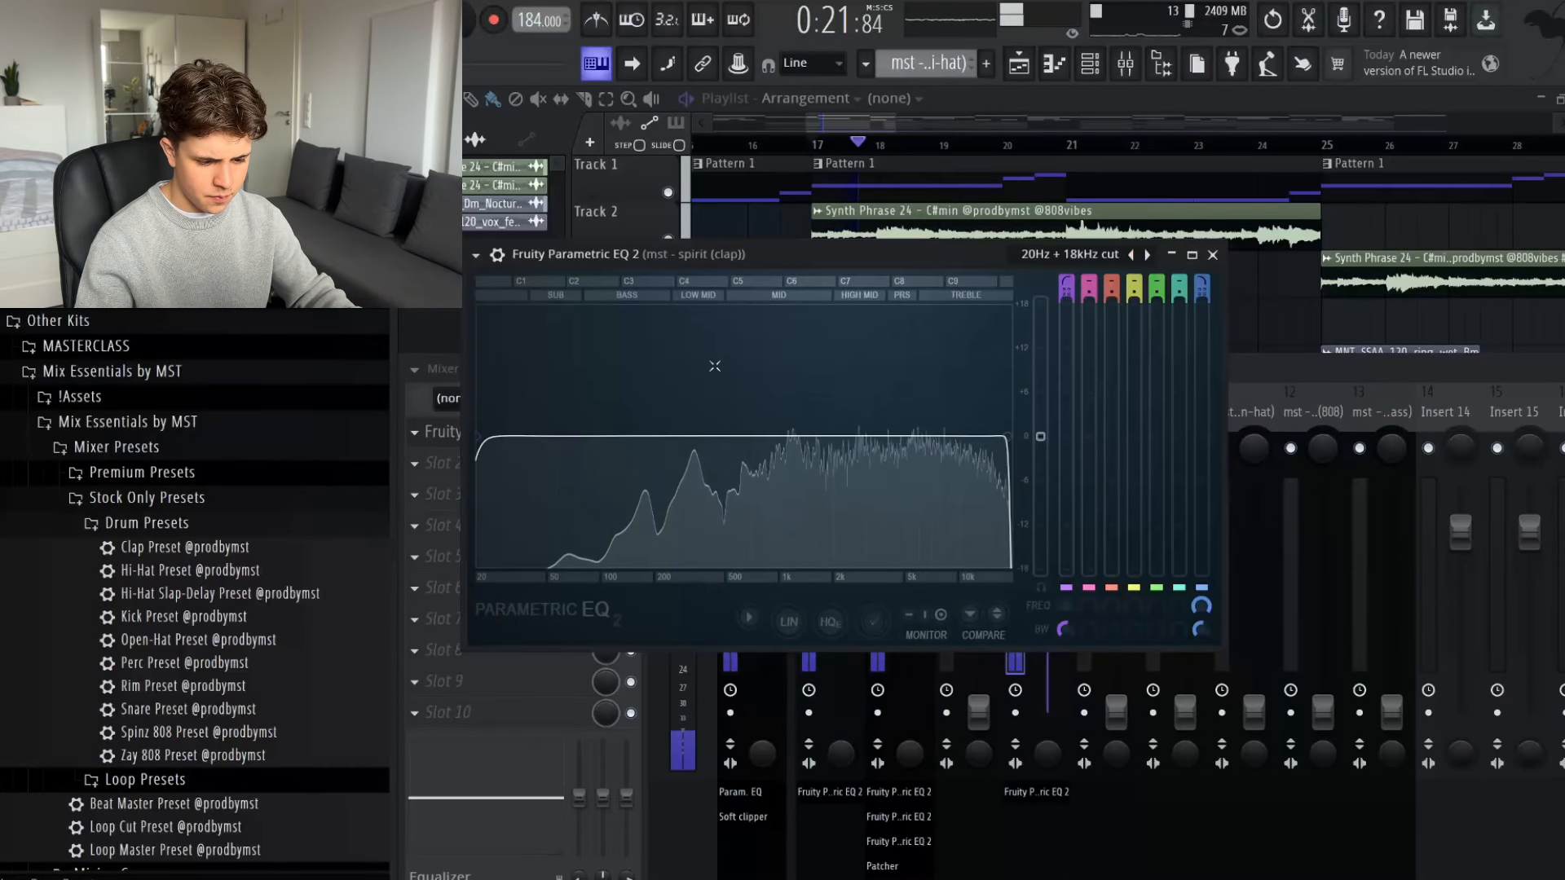
pyautogui.moveTo(483, 438); pyautogui.dragTo(636, 436)
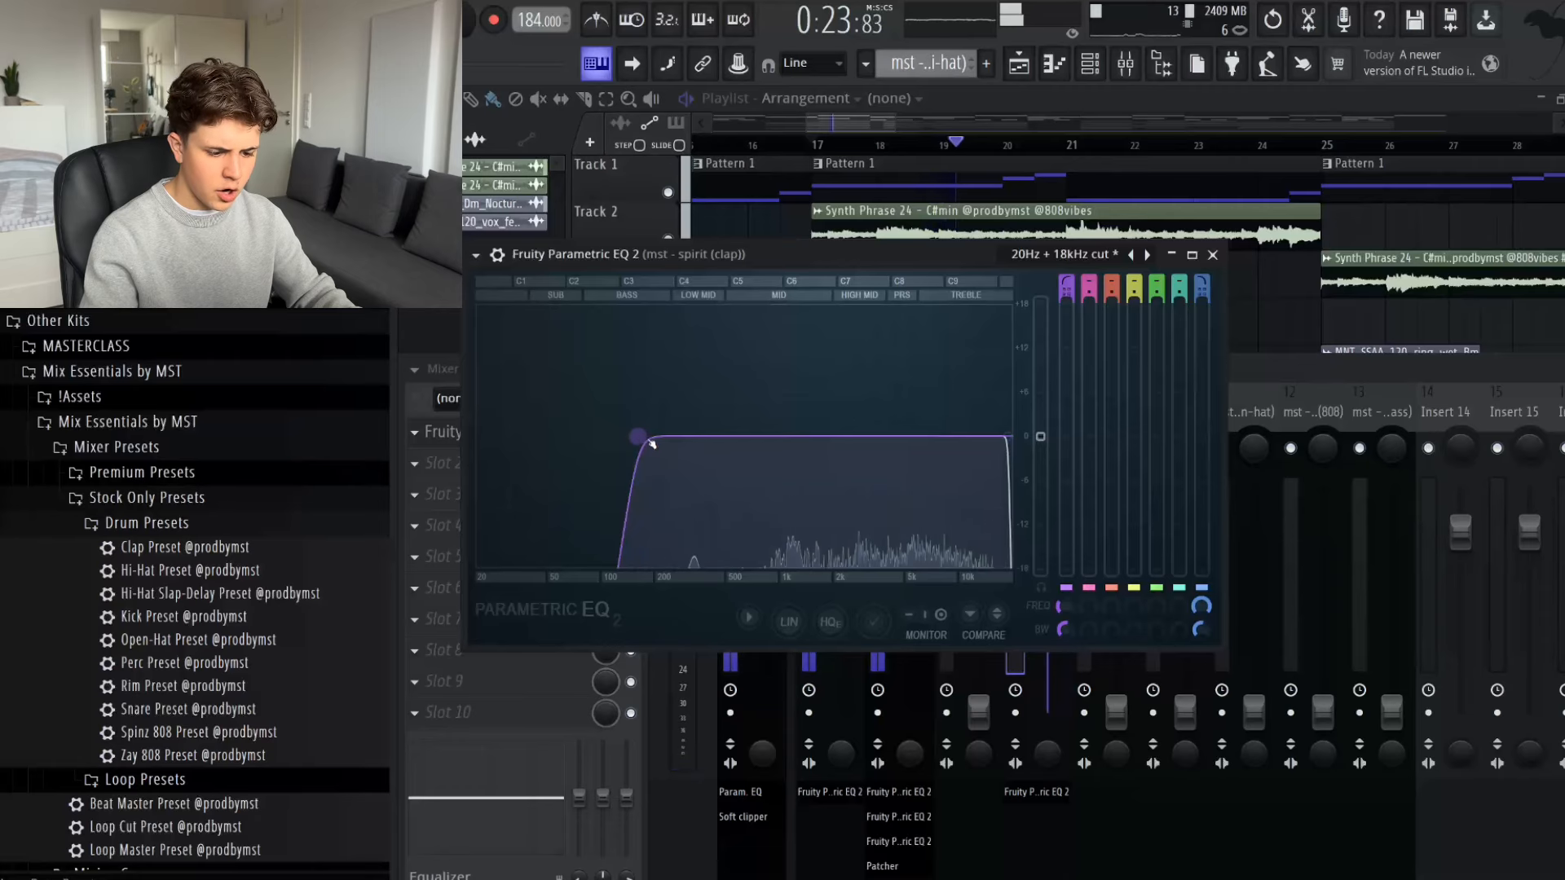
pyautogui.press('space')
pyautogui.press('Escape')
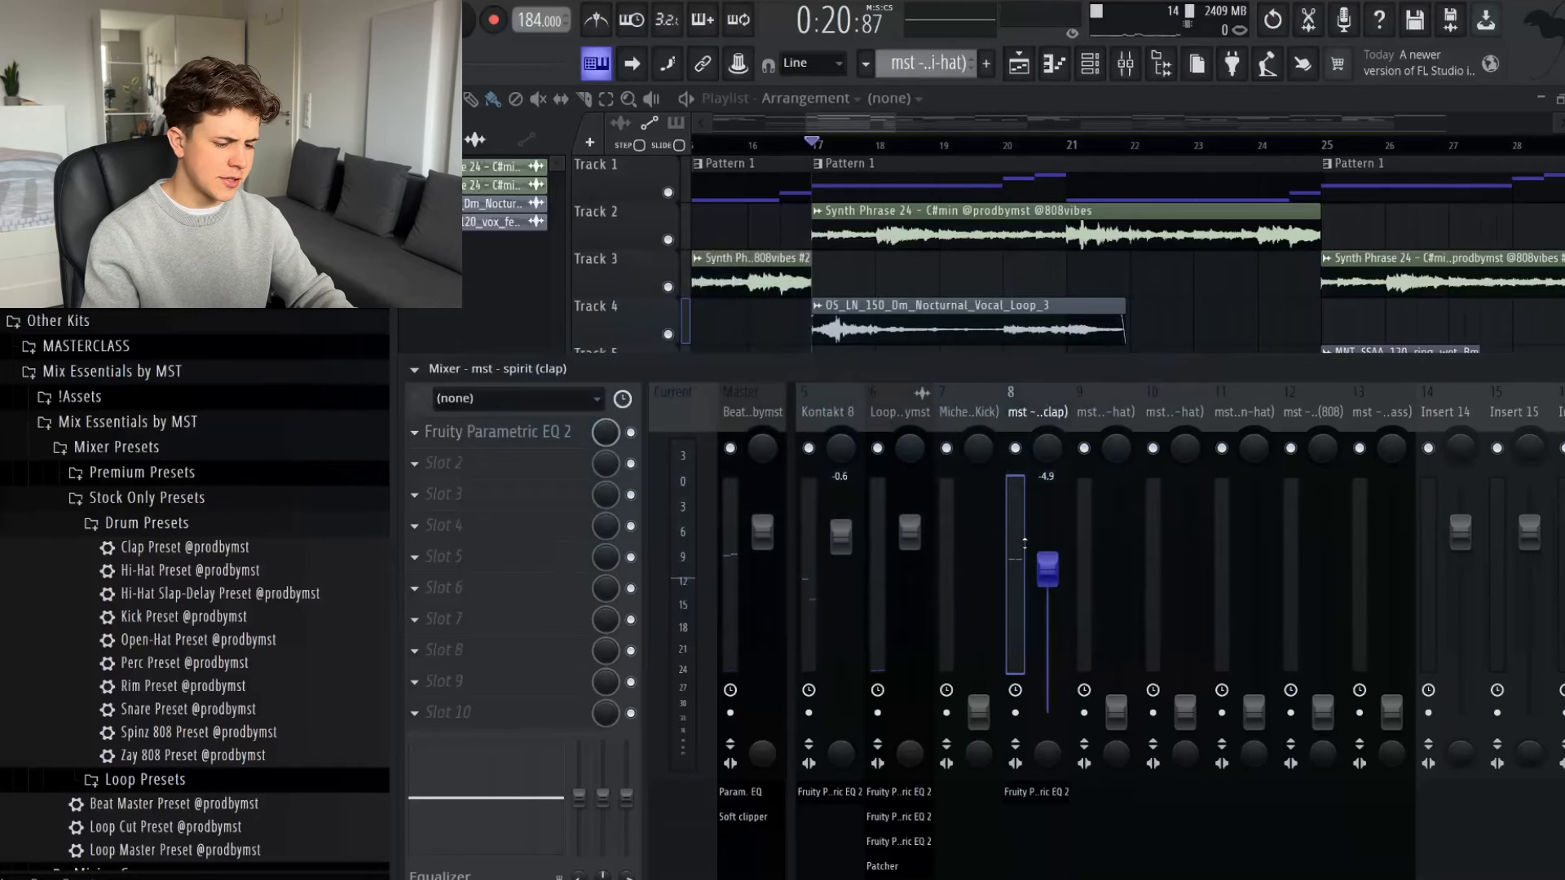
# - Raise the clap fader to -1.0 dB by ear during playback
pyautogui.press('space')
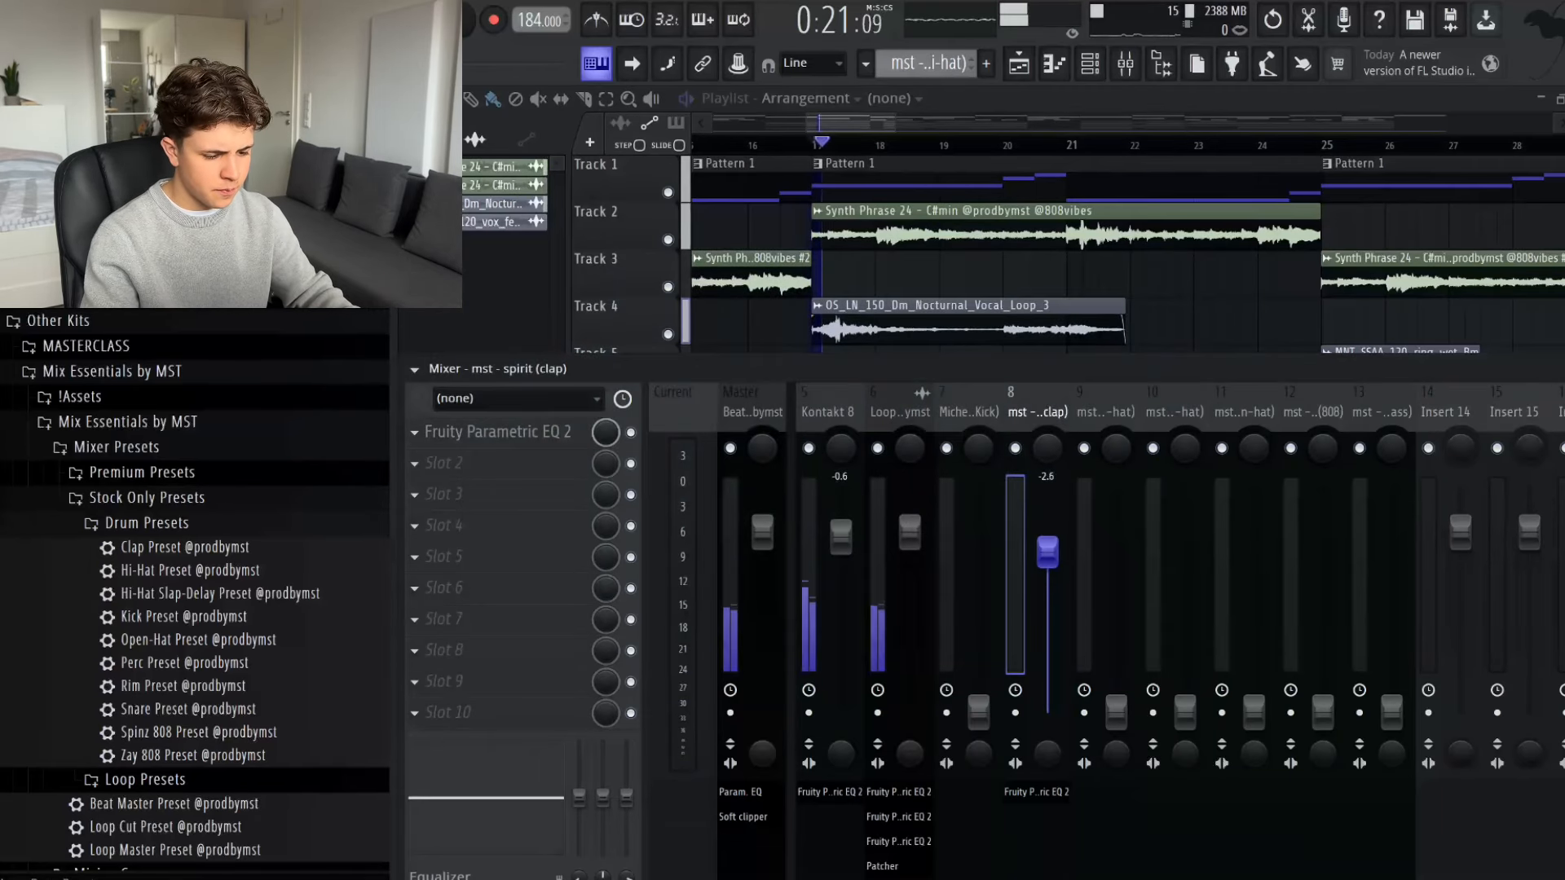
pyautogui.moveTo(1046, 564); pyautogui.dragTo(1049, 534)
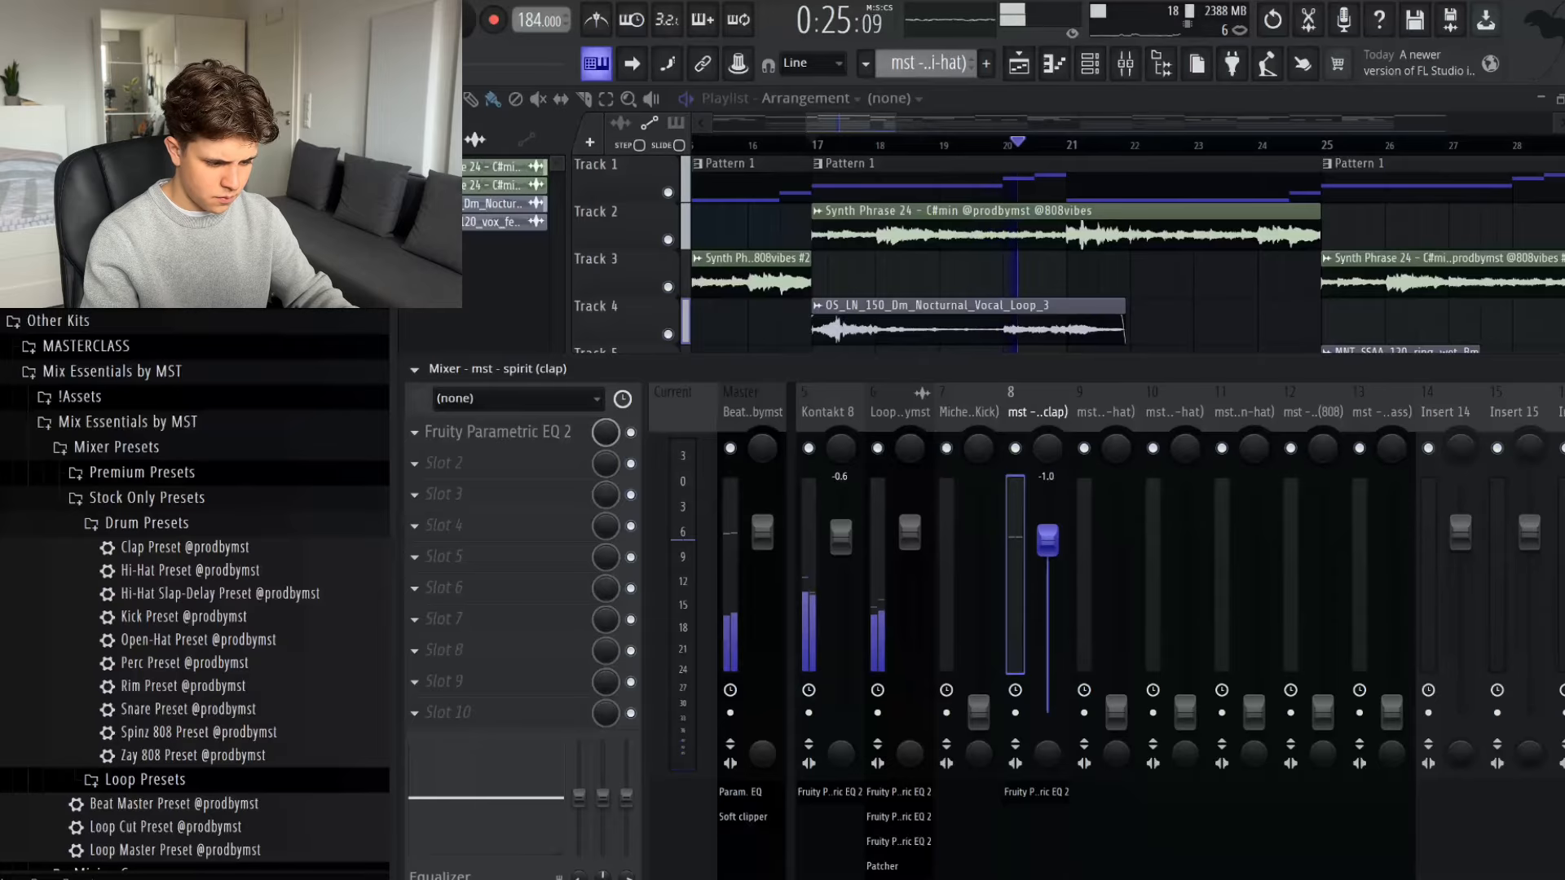
pyautogui.press('space')
# - Bring up the main hi-hat fader on track 9 to about -0.3 dB during playback
pyautogui.click(1132, 629)
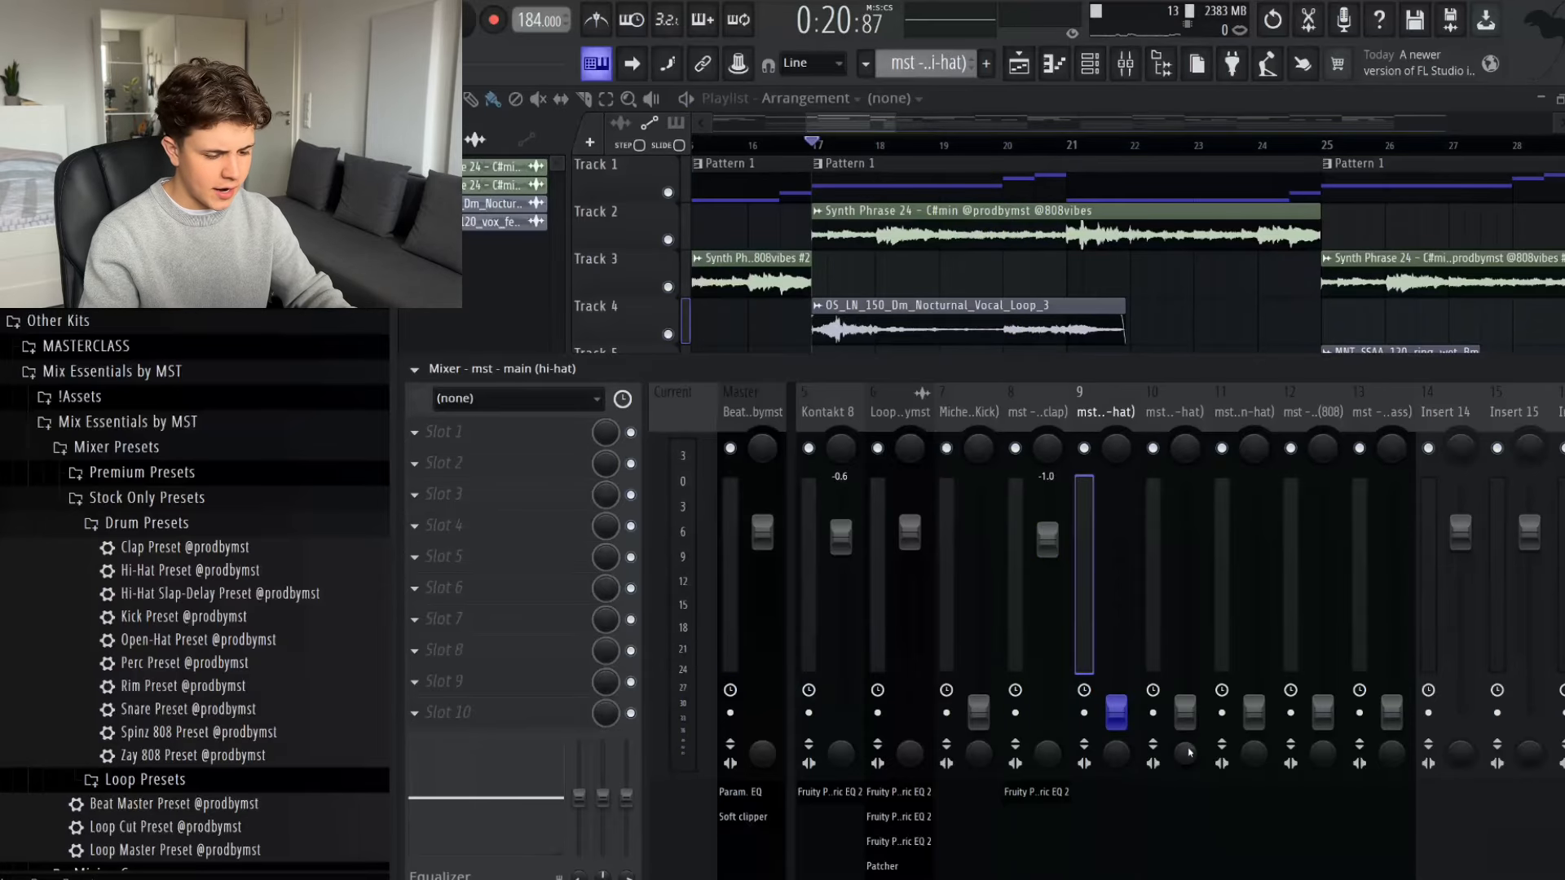
pyautogui.press('space')
pyautogui.moveTo(1116, 711); pyautogui.dragTo(1080, 559)
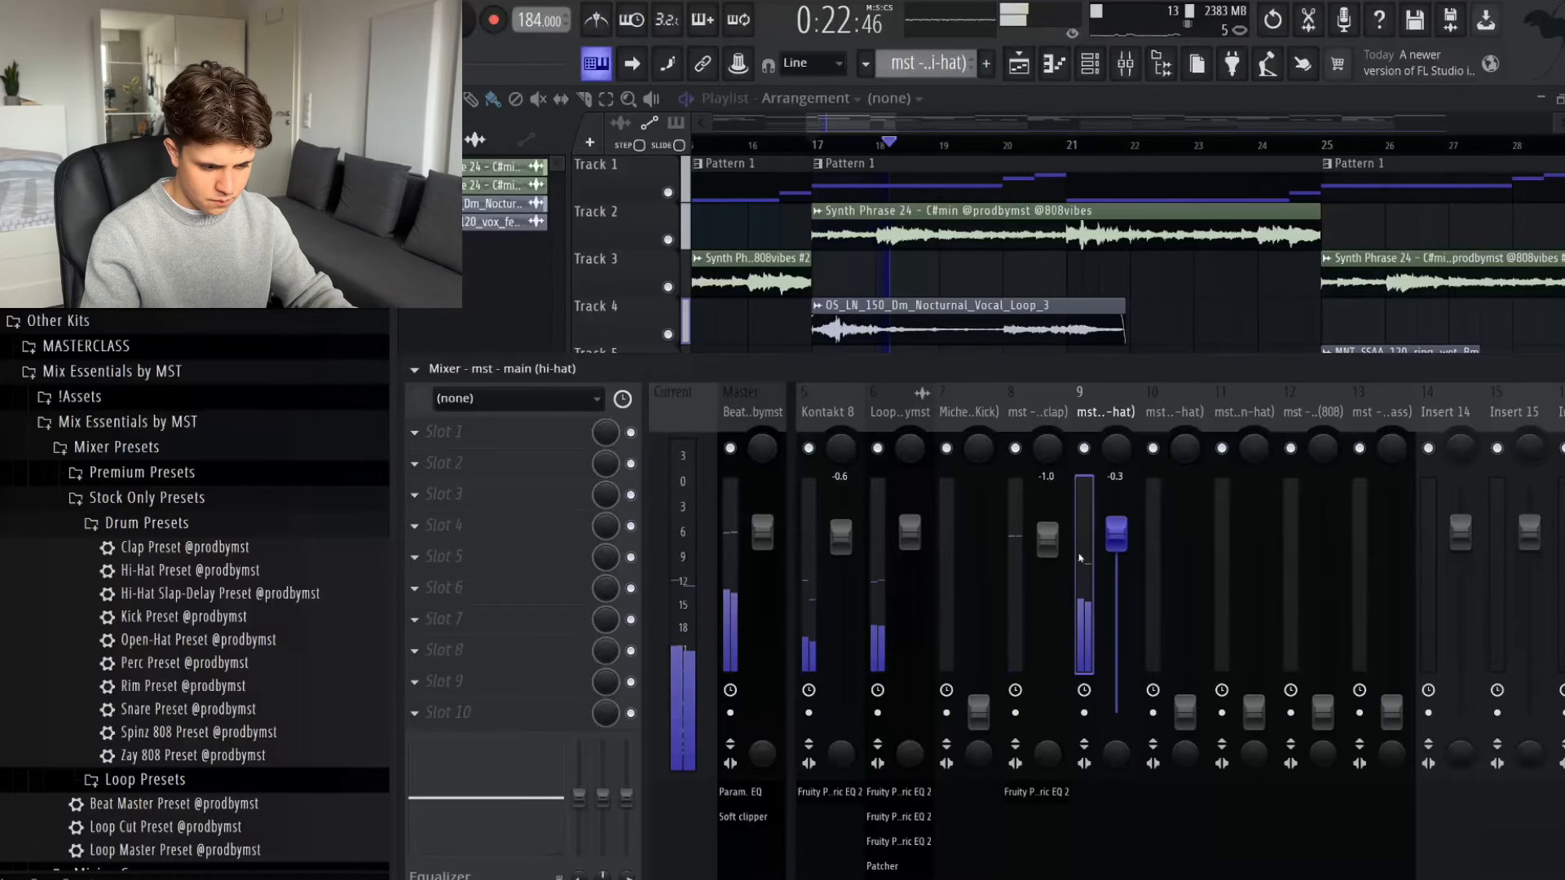
# - Add Fruity Parametric EQ 2 to the main hi-hat with the 30Hz + 18kHz cut preset, raising the low cut to between 500 Hz and 1 kHz
pyautogui.click(445, 431)
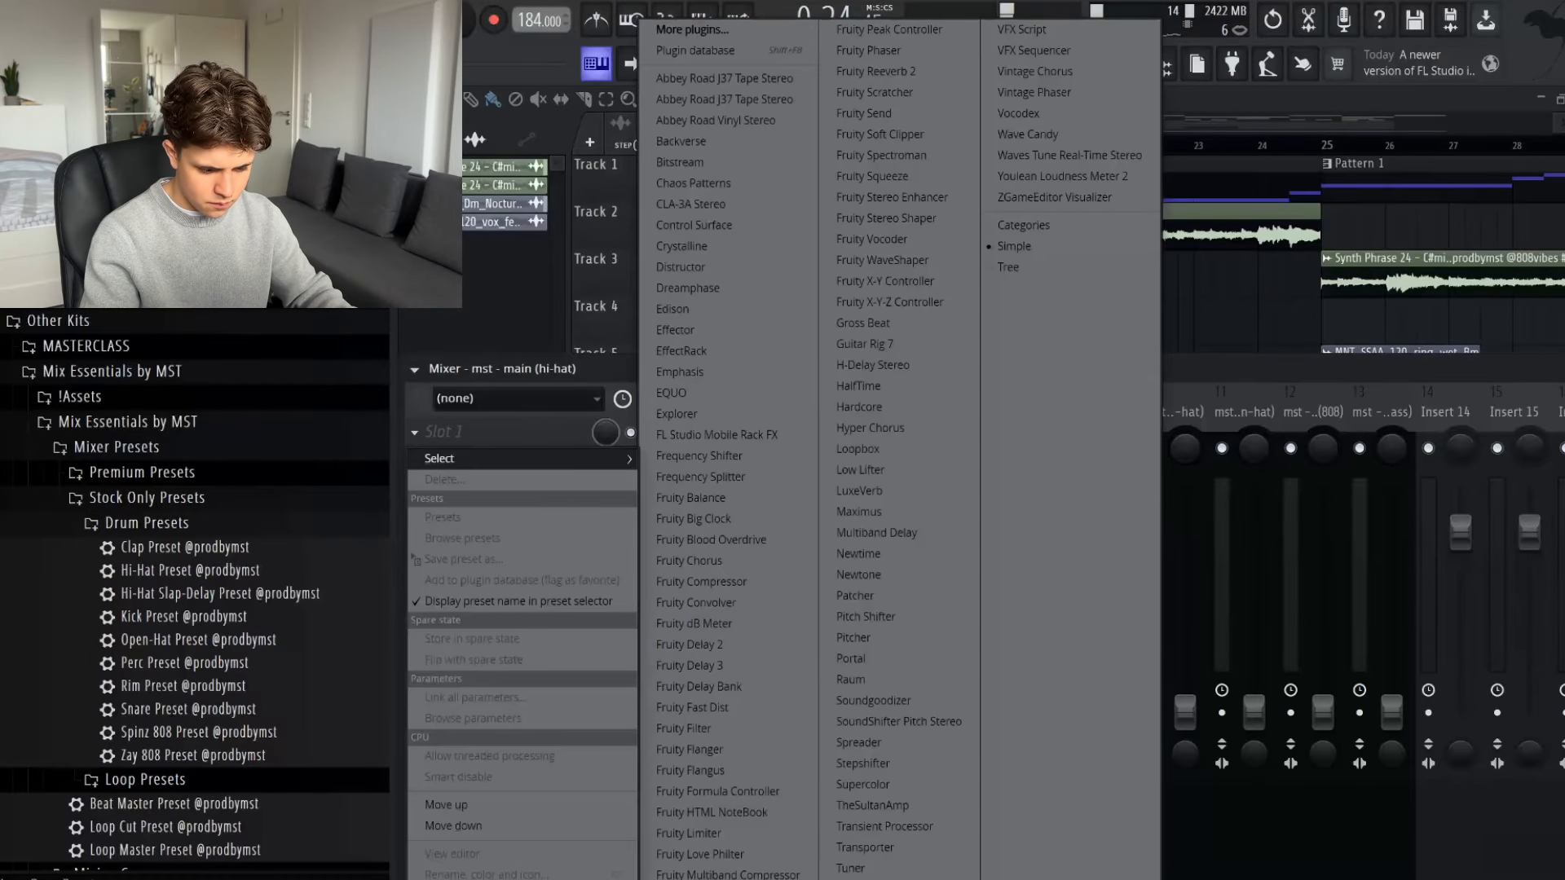
pyautogui.click(708, 879)
pyautogui.click(1146, 254)
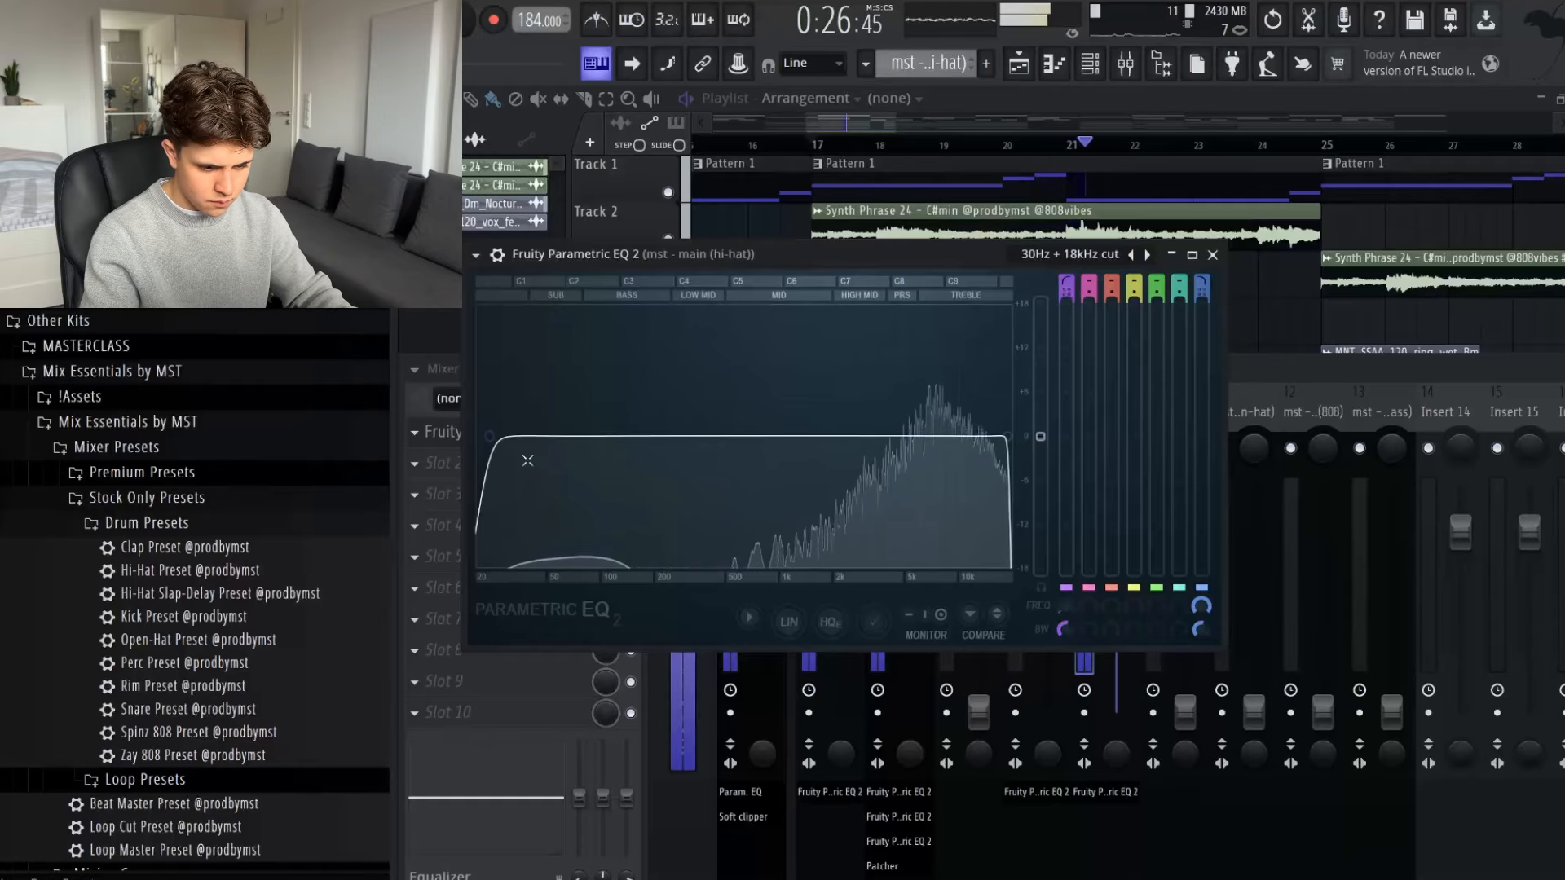
pyautogui.moveTo(527, 460); pyautogui.dragTo(803, 446)
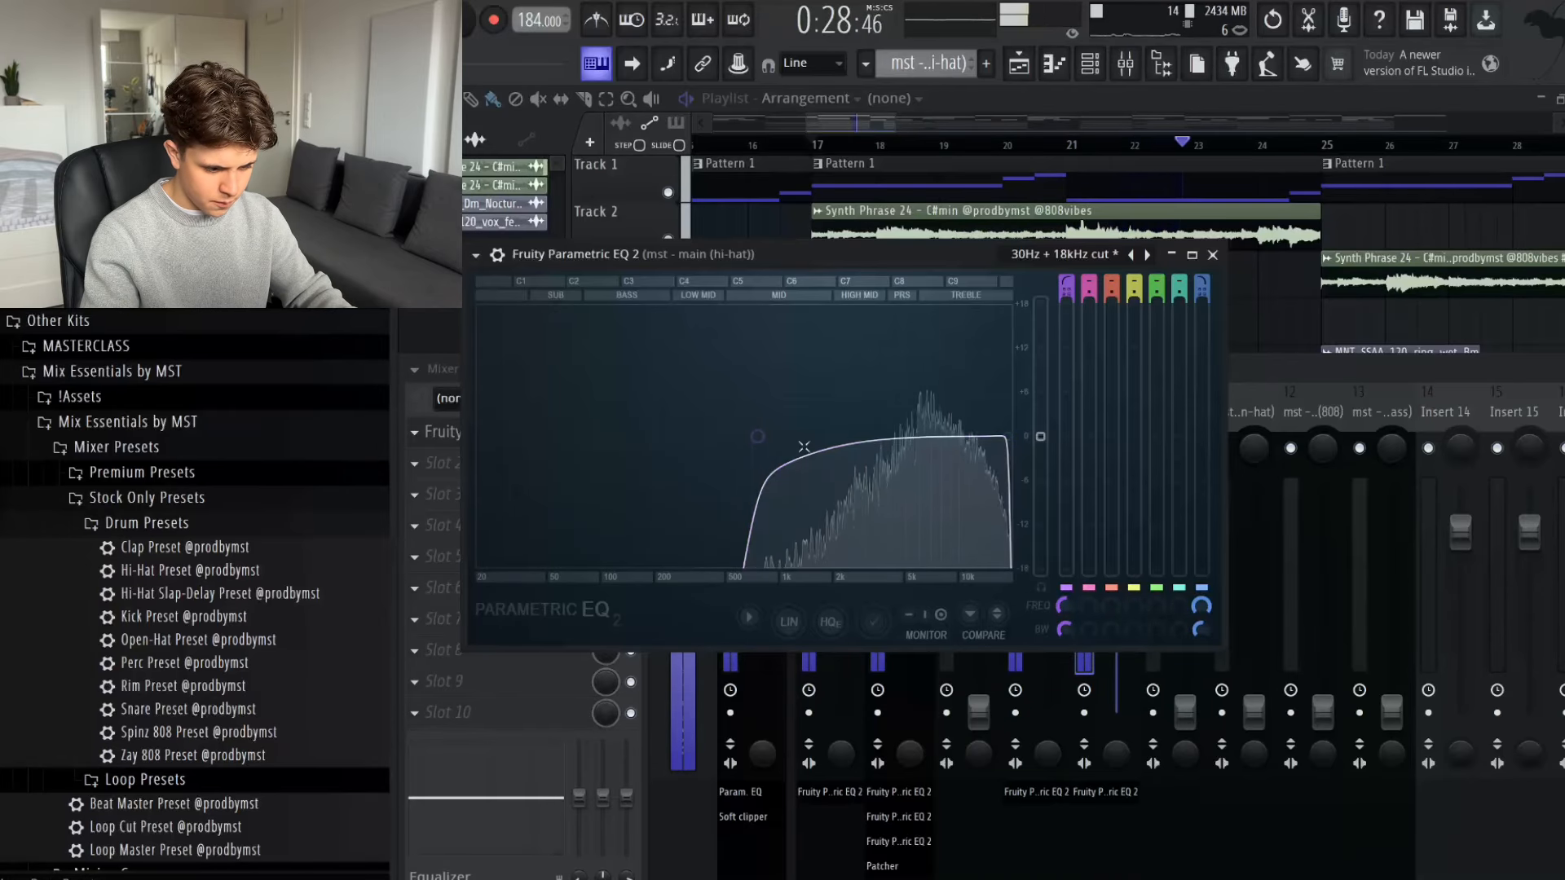
pyautogui.press('space')
pyautogui.click(1212, 255)
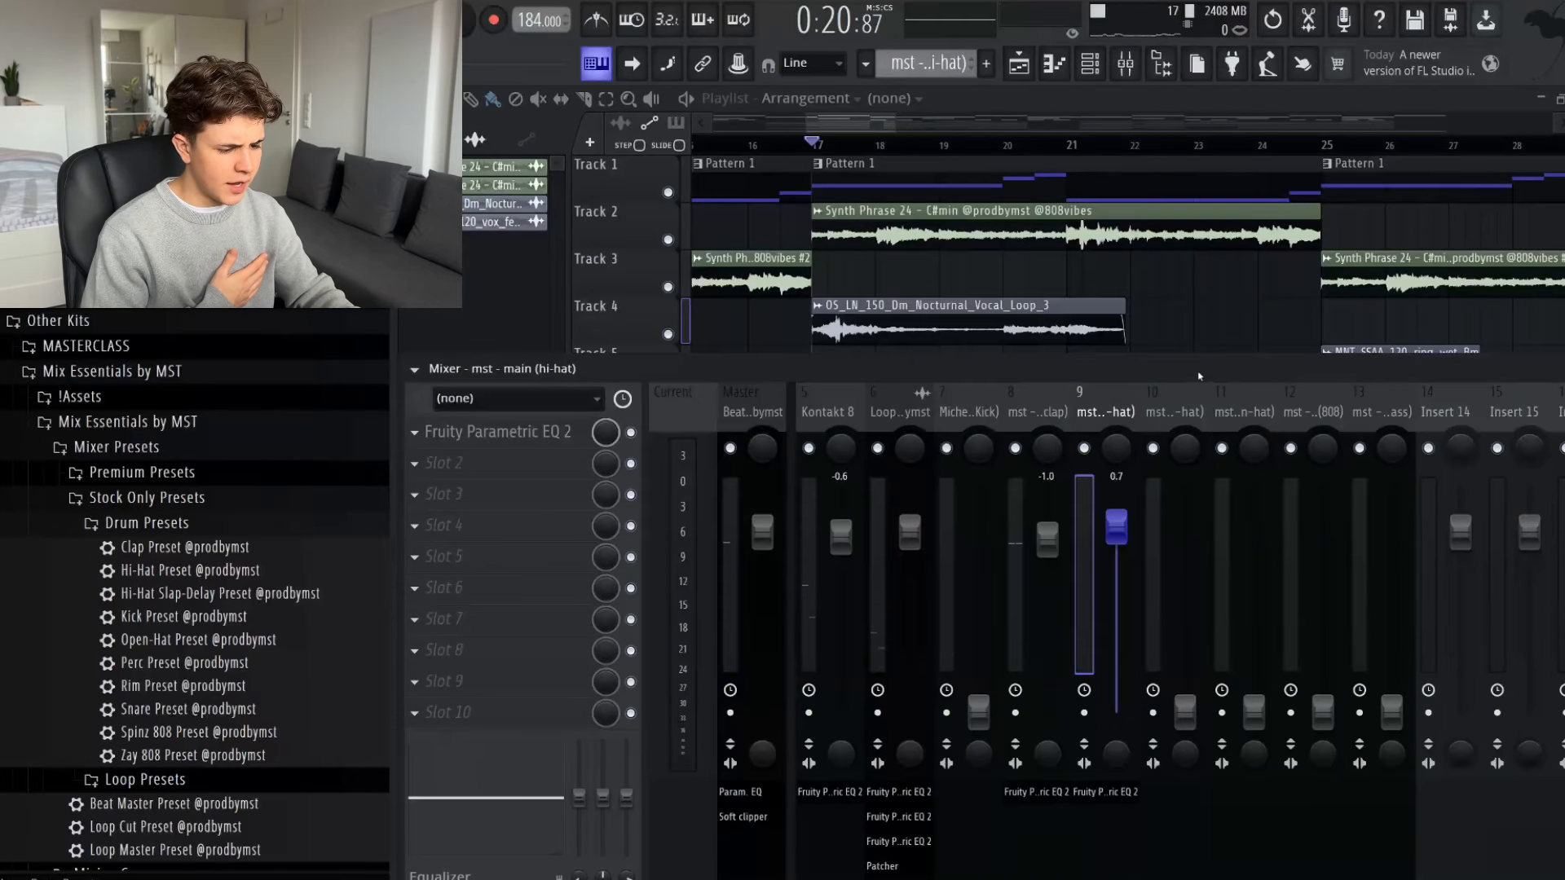
# - Load the Open-Hat Preset onto the ps5 open-hat track and set its fader to -1.8 dB during playback
pyautogui.click(1174, 411)
pyautogui.scroll(-1, 180, 599)
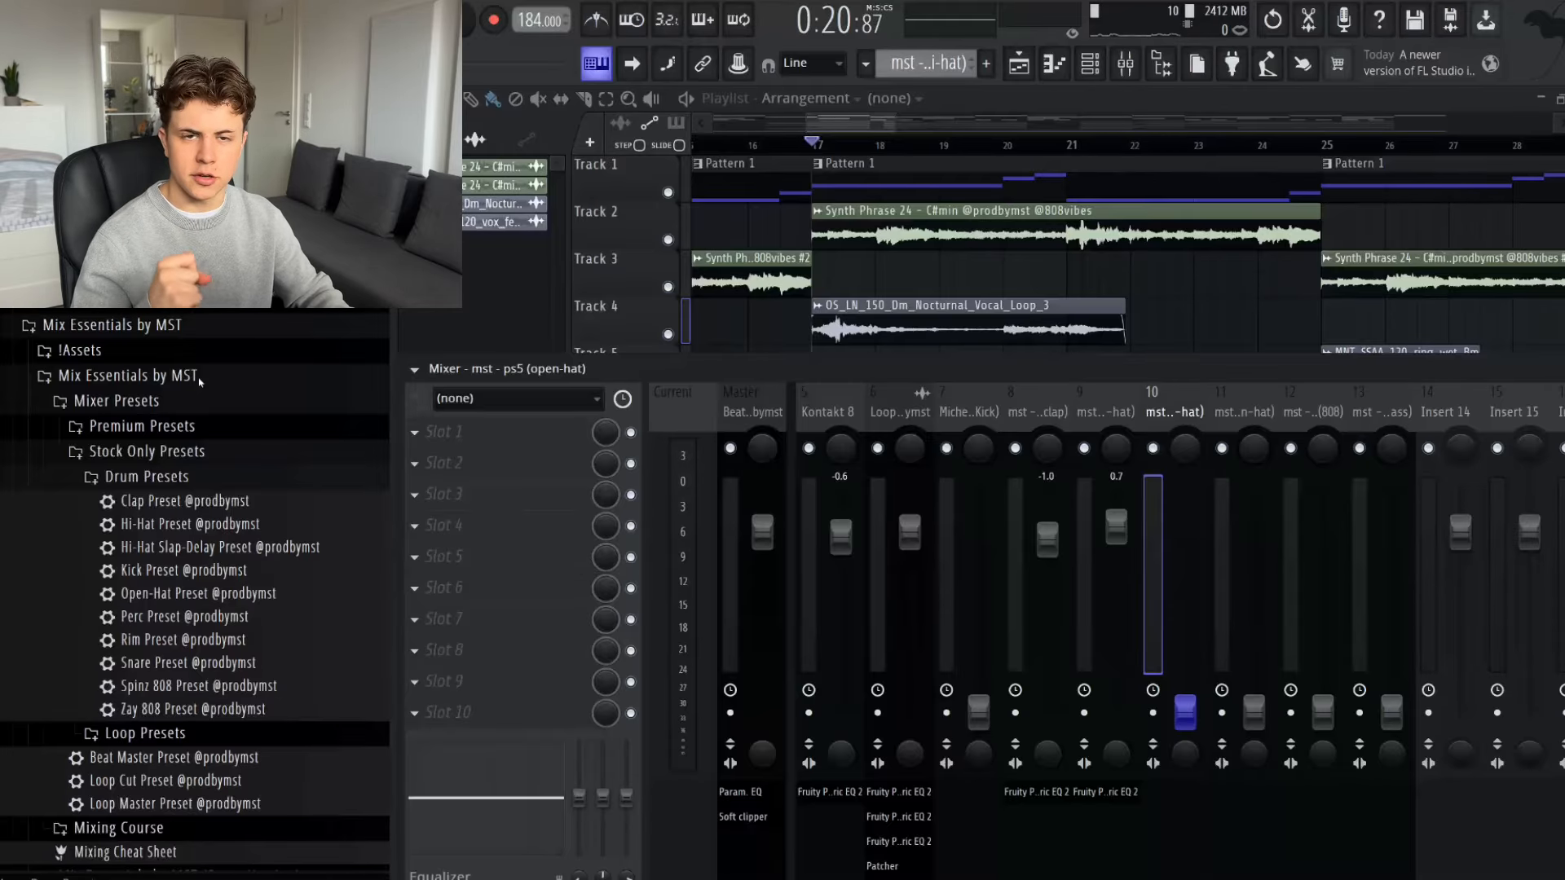
pyautogui.moveTo(200, 594); pyautogui.dragTo(1195, 564)
pyautogui.press('space')
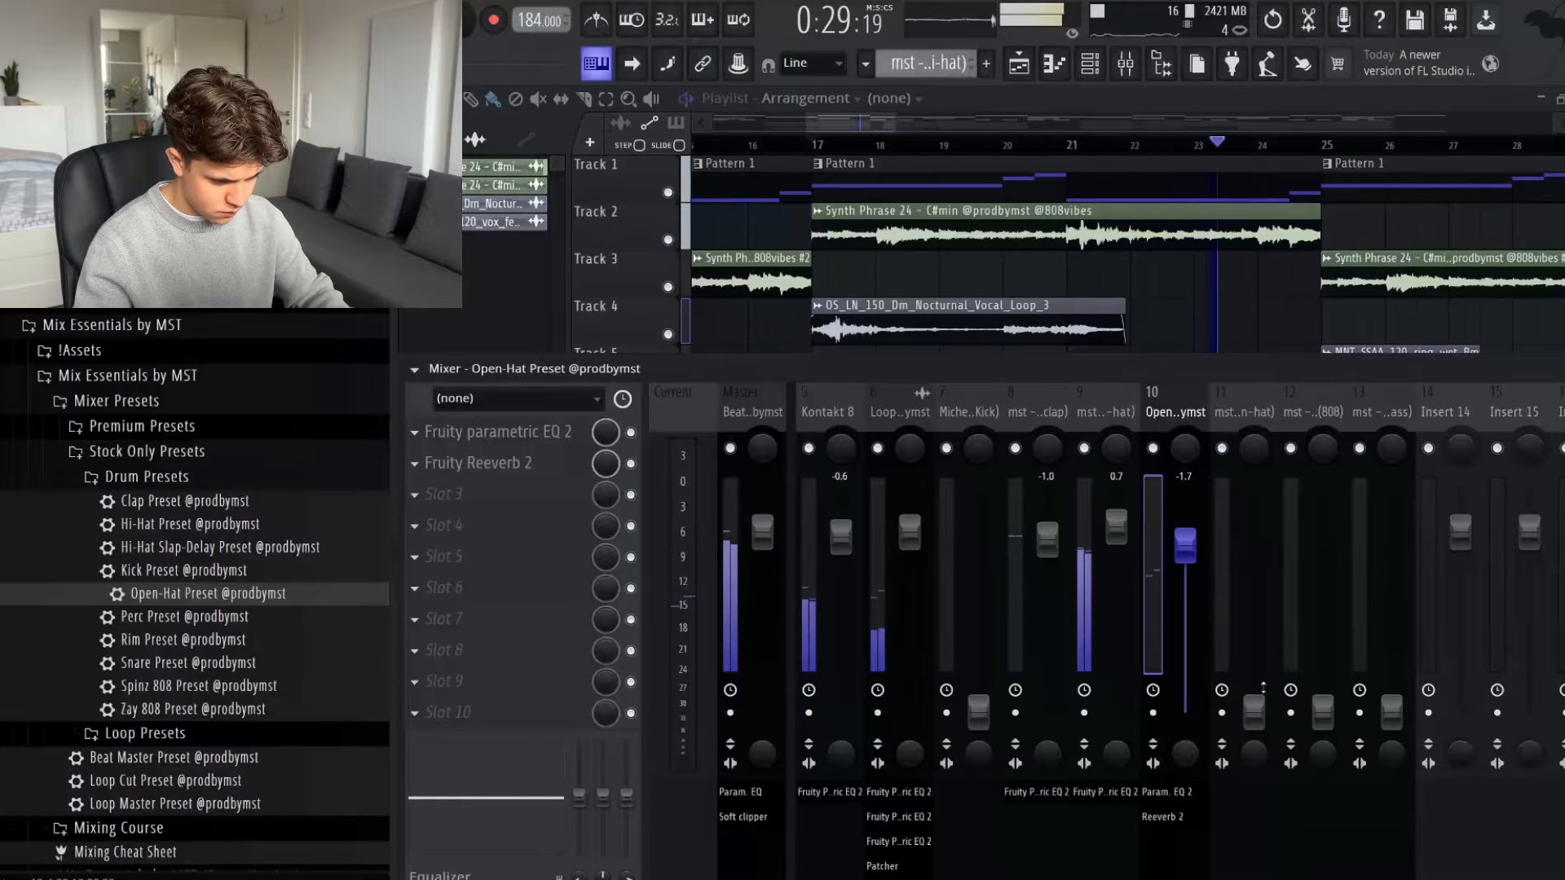
pyautogui.moveTo(1183, 543); pyautogui.dragTo(1182, 541)
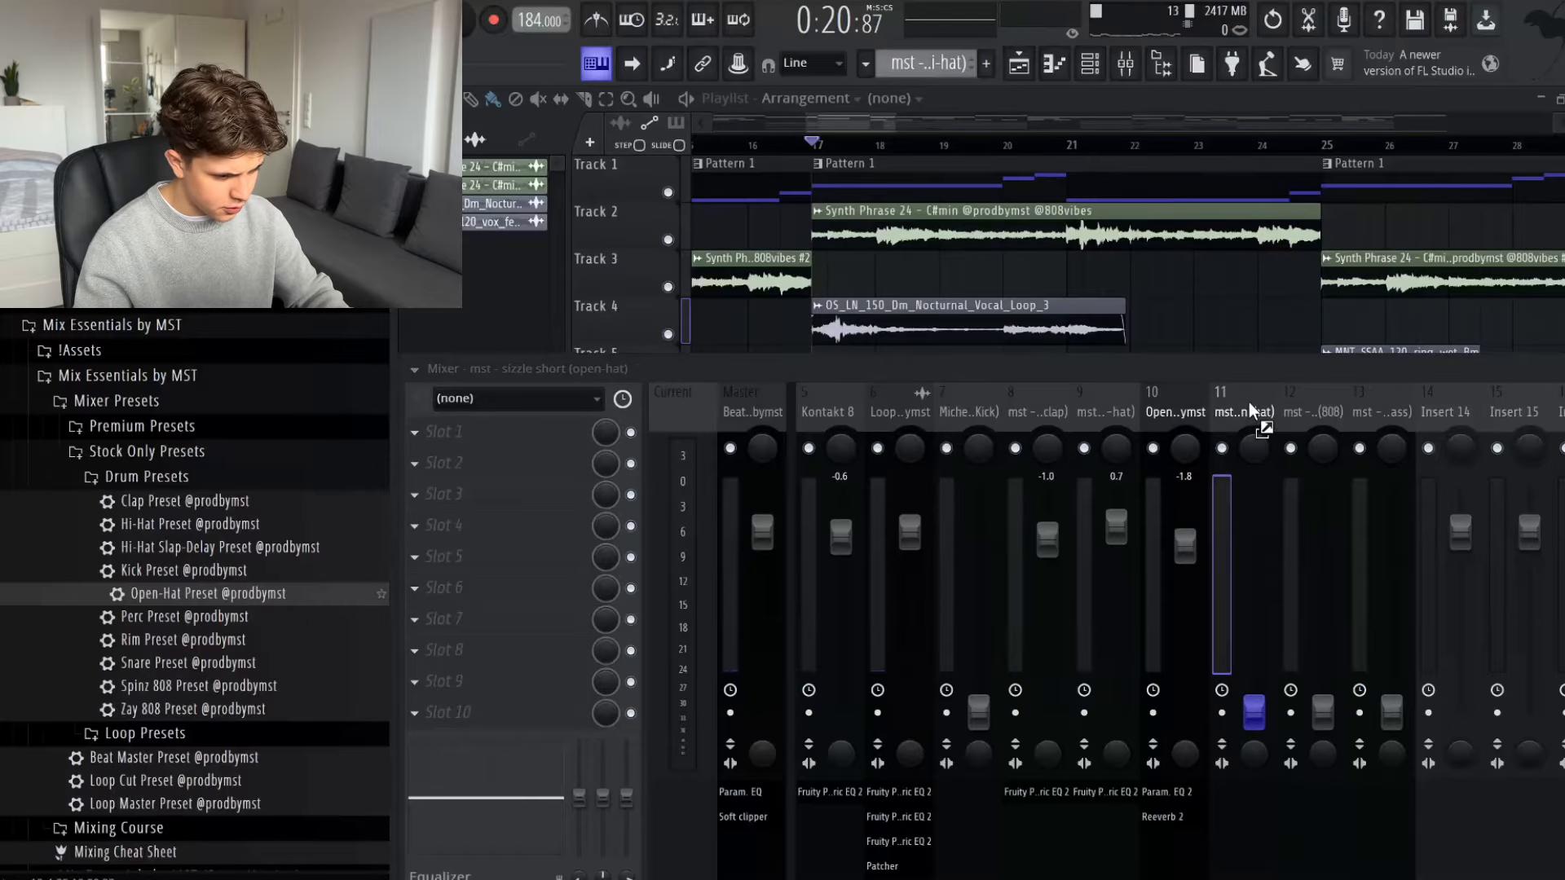
# - Load the Open-Hat Preset onto mixer track 11 and set its fader to -0.5 dB
pyautogui.moveTo(208, 594); pyautogui.dragTo(1248, 402)
pyautogui.press('space')
pyautogui.moveTo(1252, 534)
pyautogui.mouseDown()
pyautogui.moveTo(1254, 516)
pyautogui.moveTo(1255, 536)
pyautogui.mouseUp()
# - Load the Spinz 808 Preset onto the spinz reset 808 track and raise its fader to -0.2 dB during playback
pyautogui.click(1313, 410)
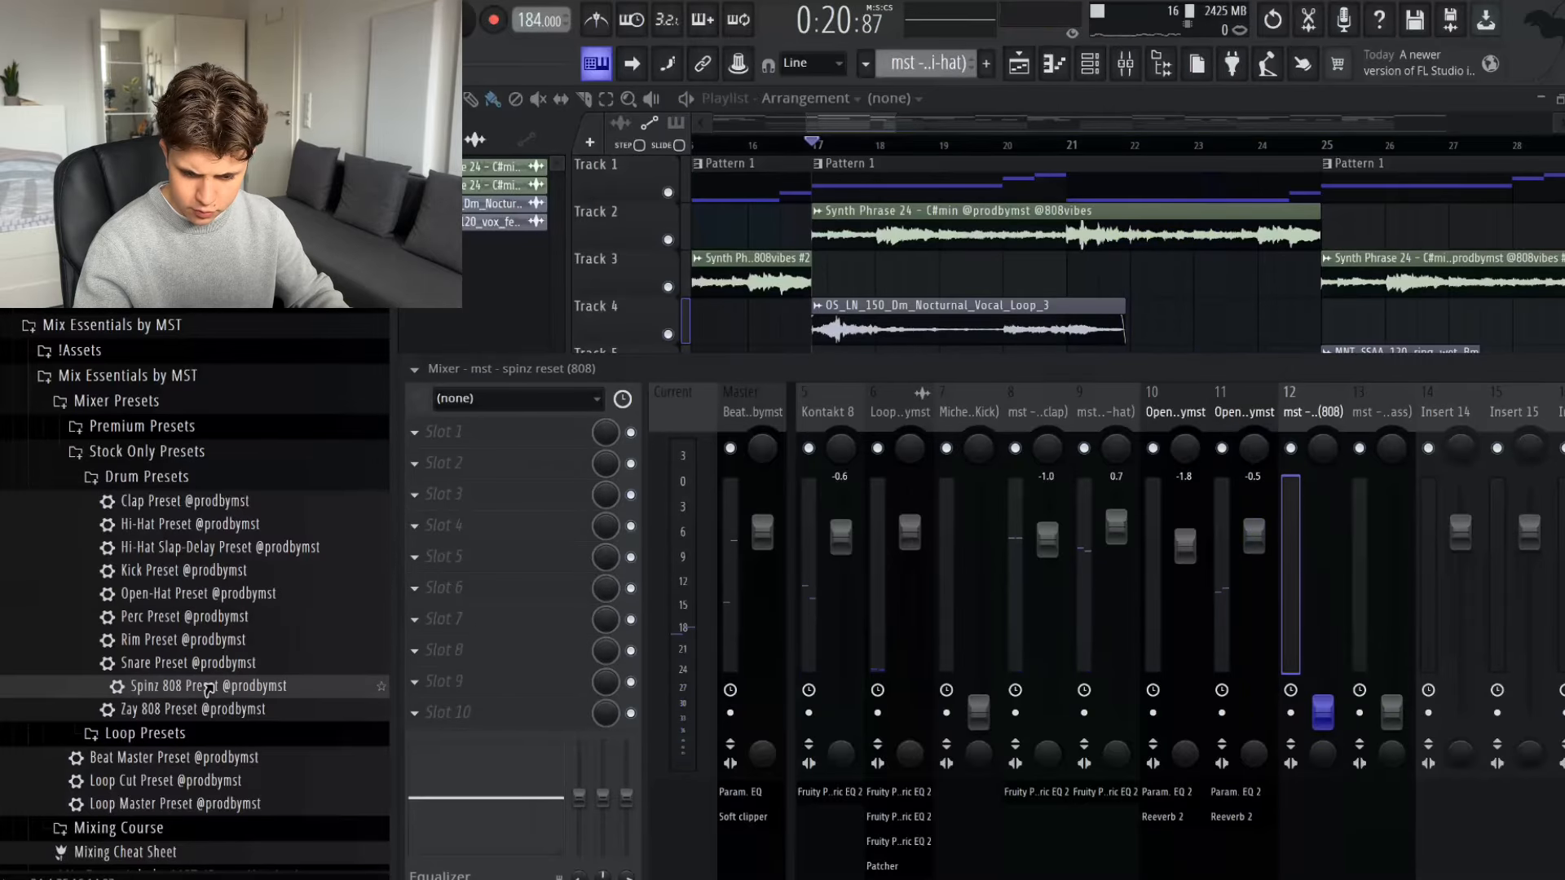
pyautogui.moveTo(493, 626); pyautogui.dragTo(497, 628)
pyautogui.press('space')
pyautogui.moveTo(1323, 713); pyautogui.dragTo(1323, 537)
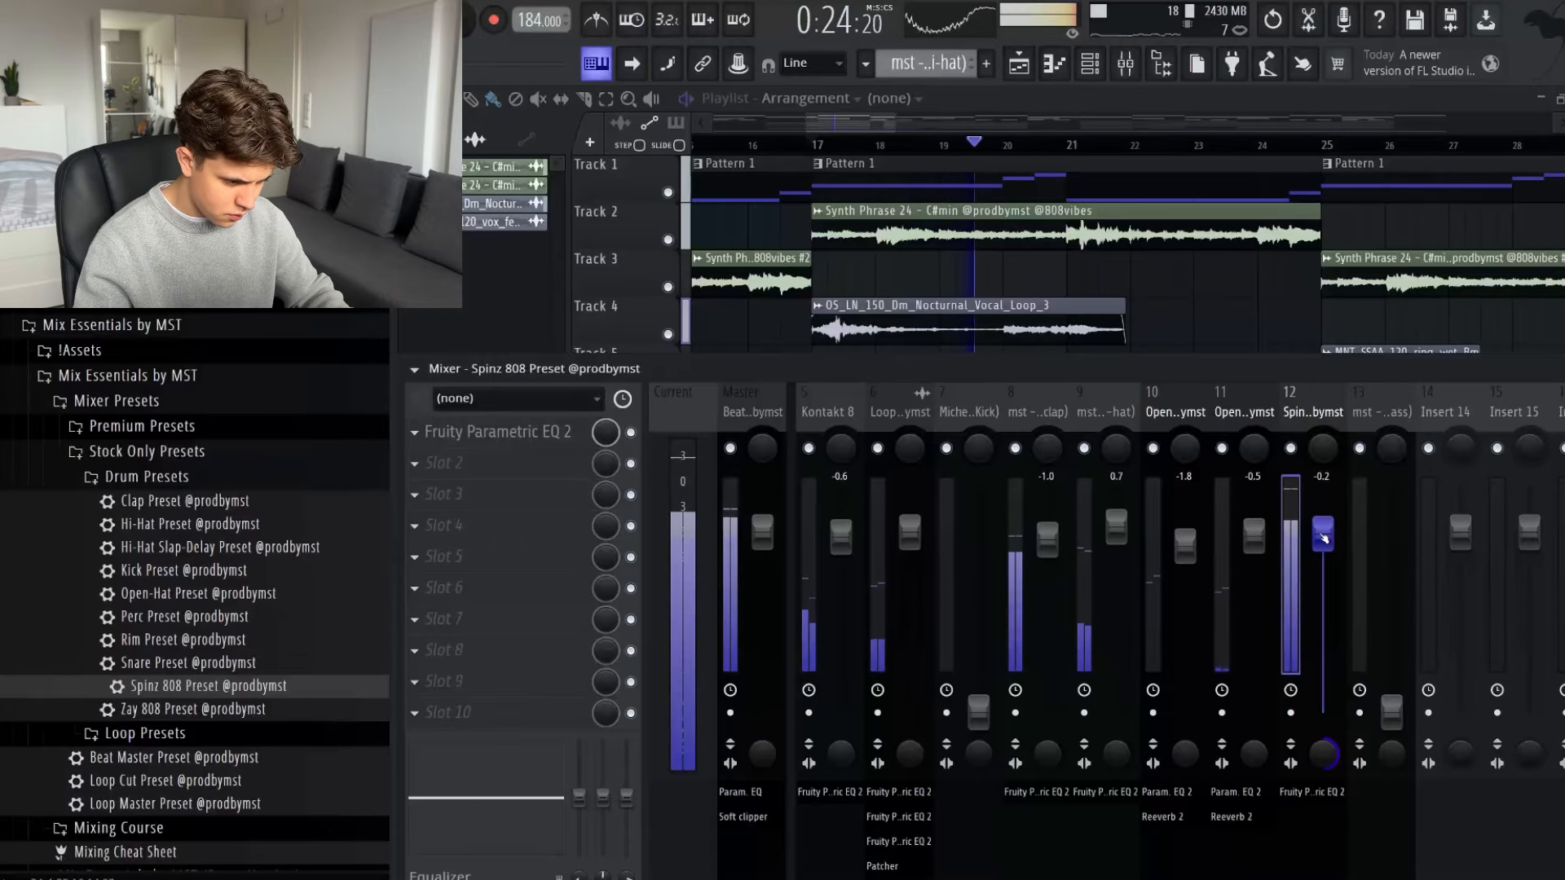
pyautogui.press('space')
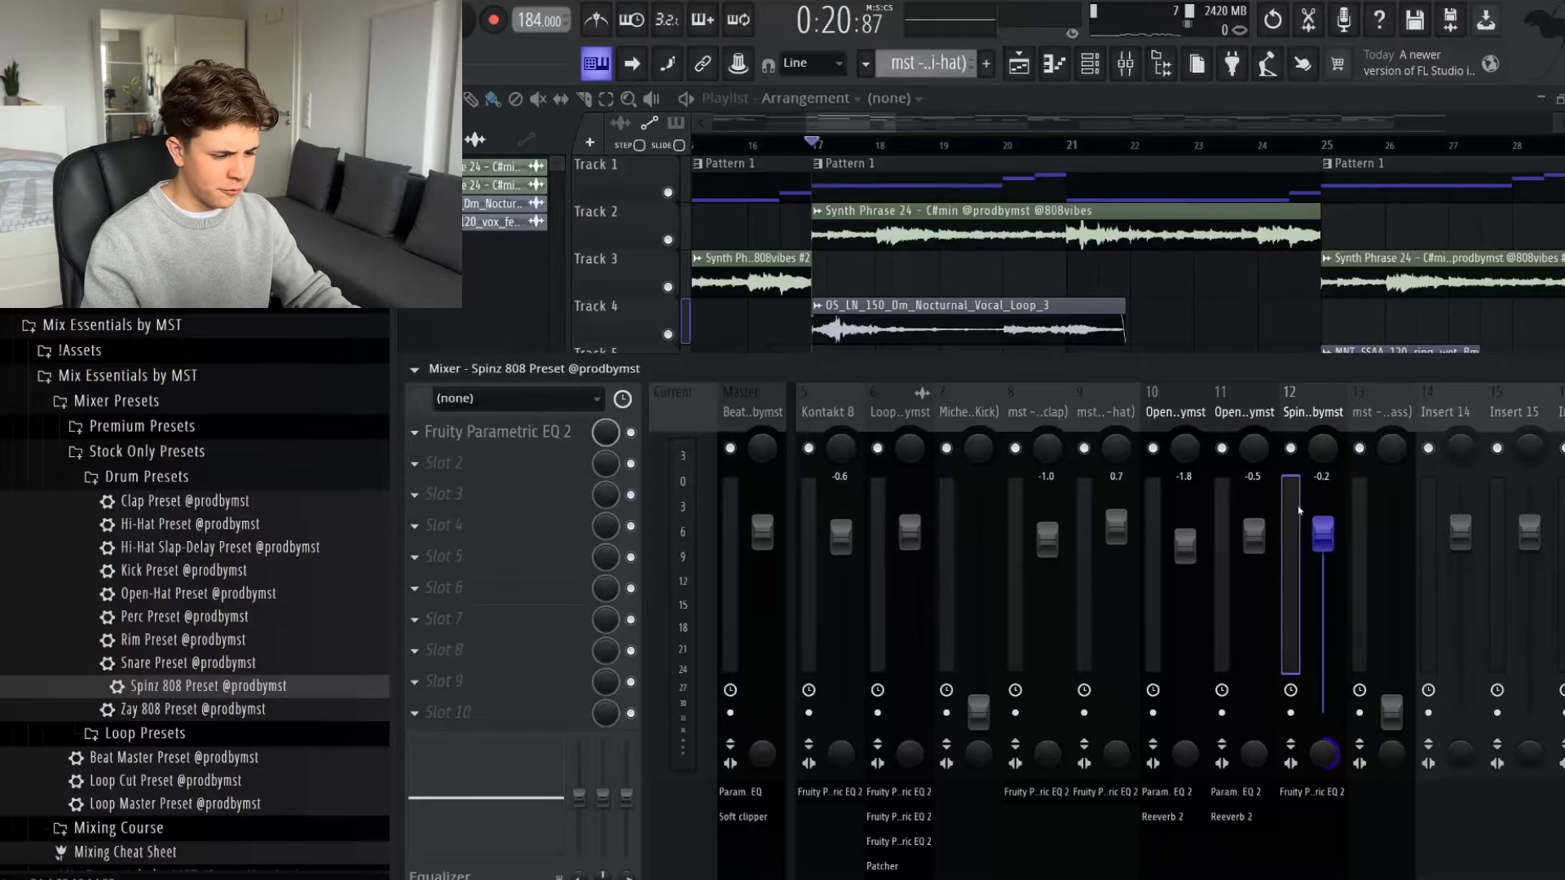
# - Lower the 808 fader to -1.0 dB by ear and replay the section to check the drum balance
pyautogui.press('space')
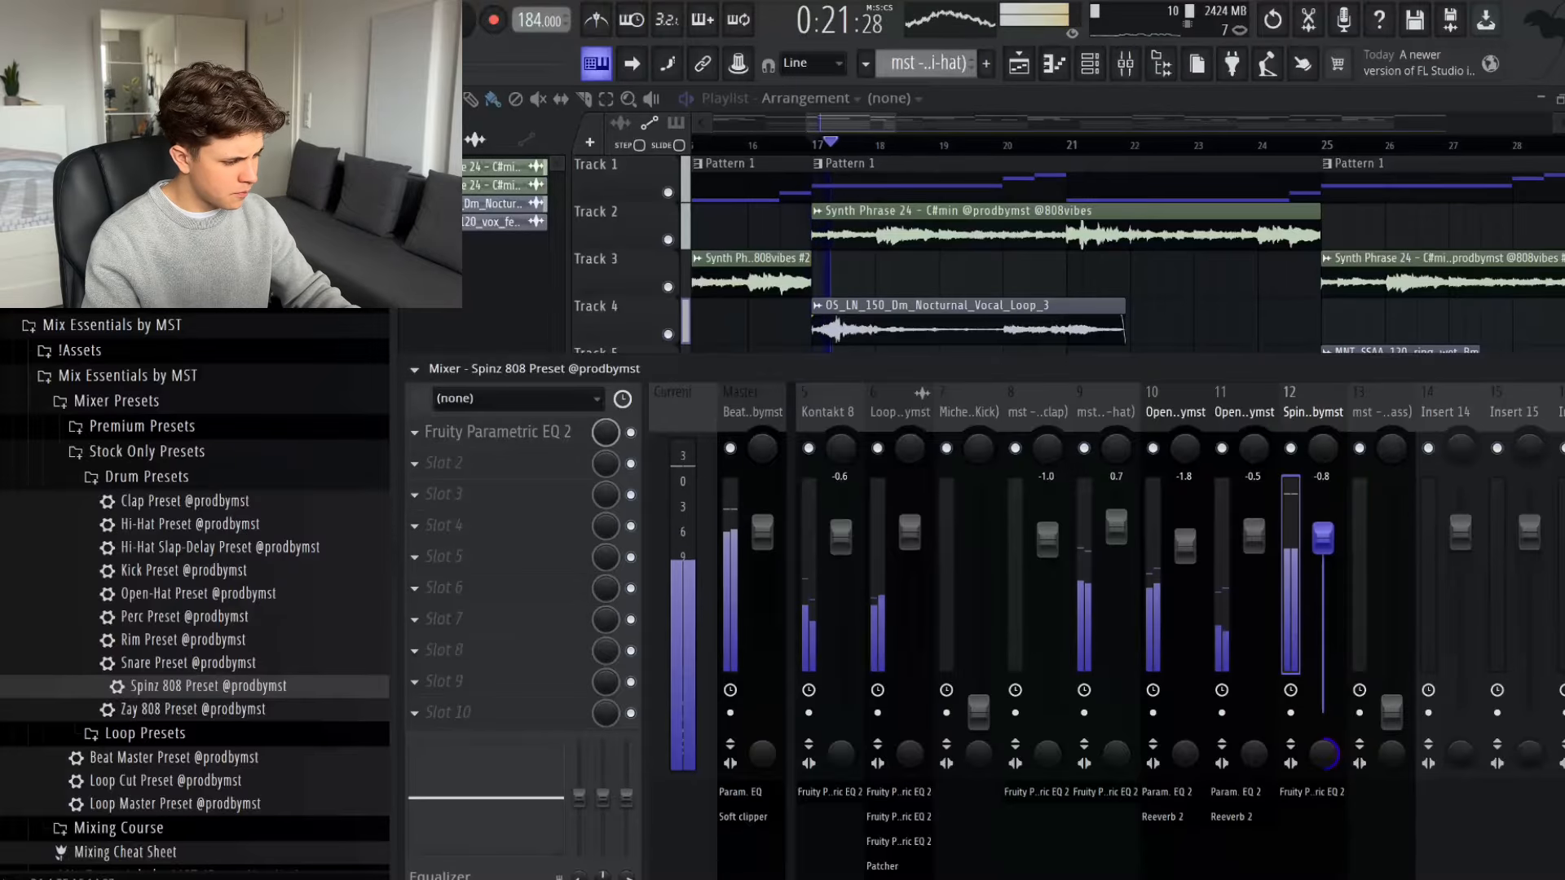
pyautogui.moveTo(1323, 531); pyautogui.dragTo(1323, 538)
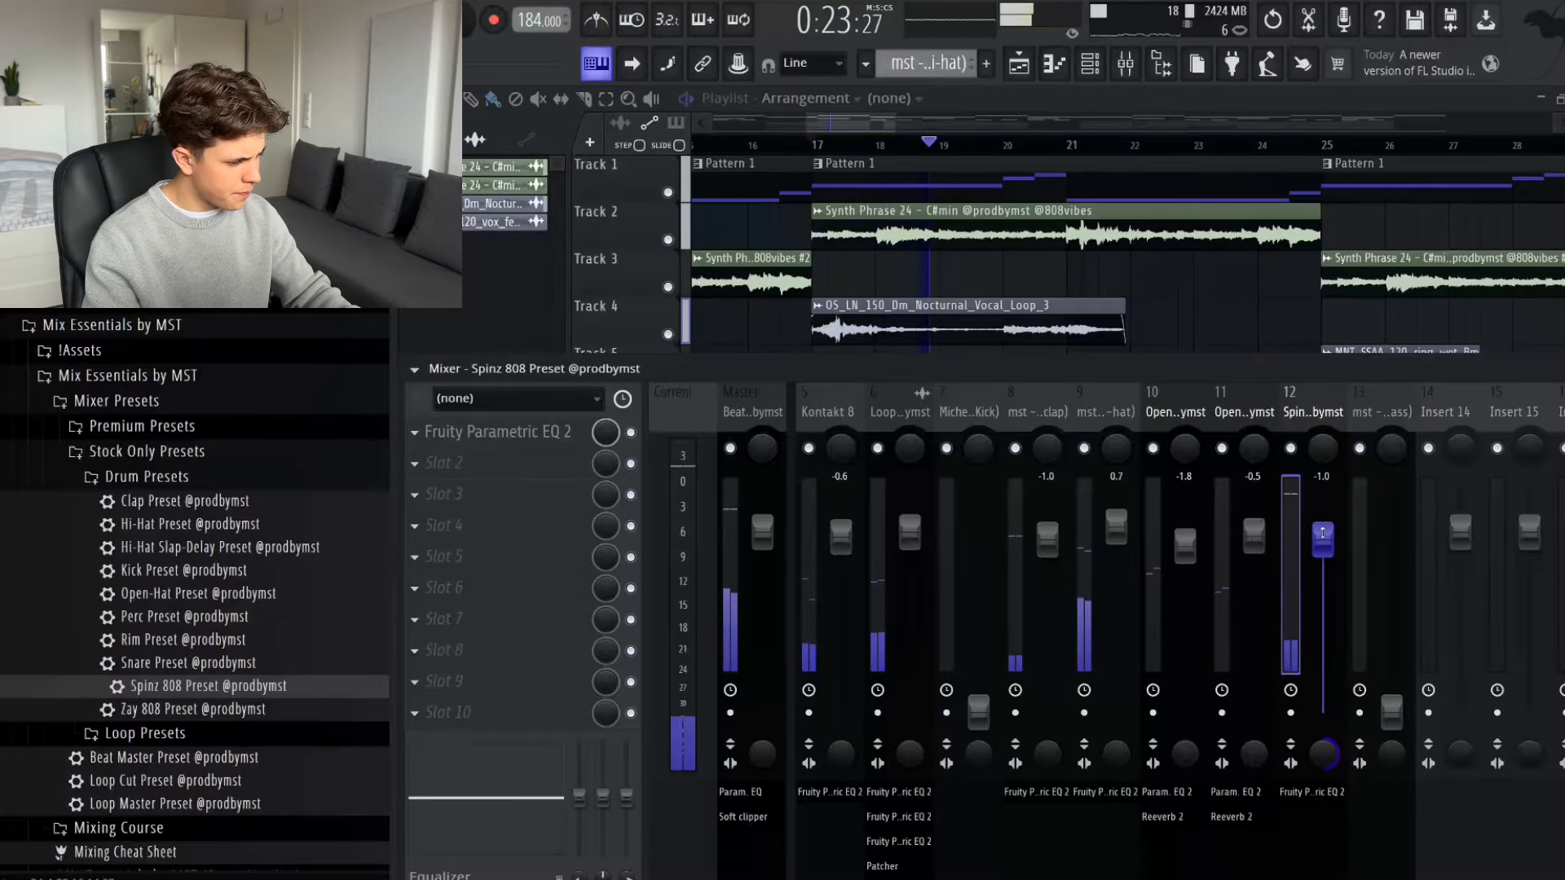
pyautogui.press('space')
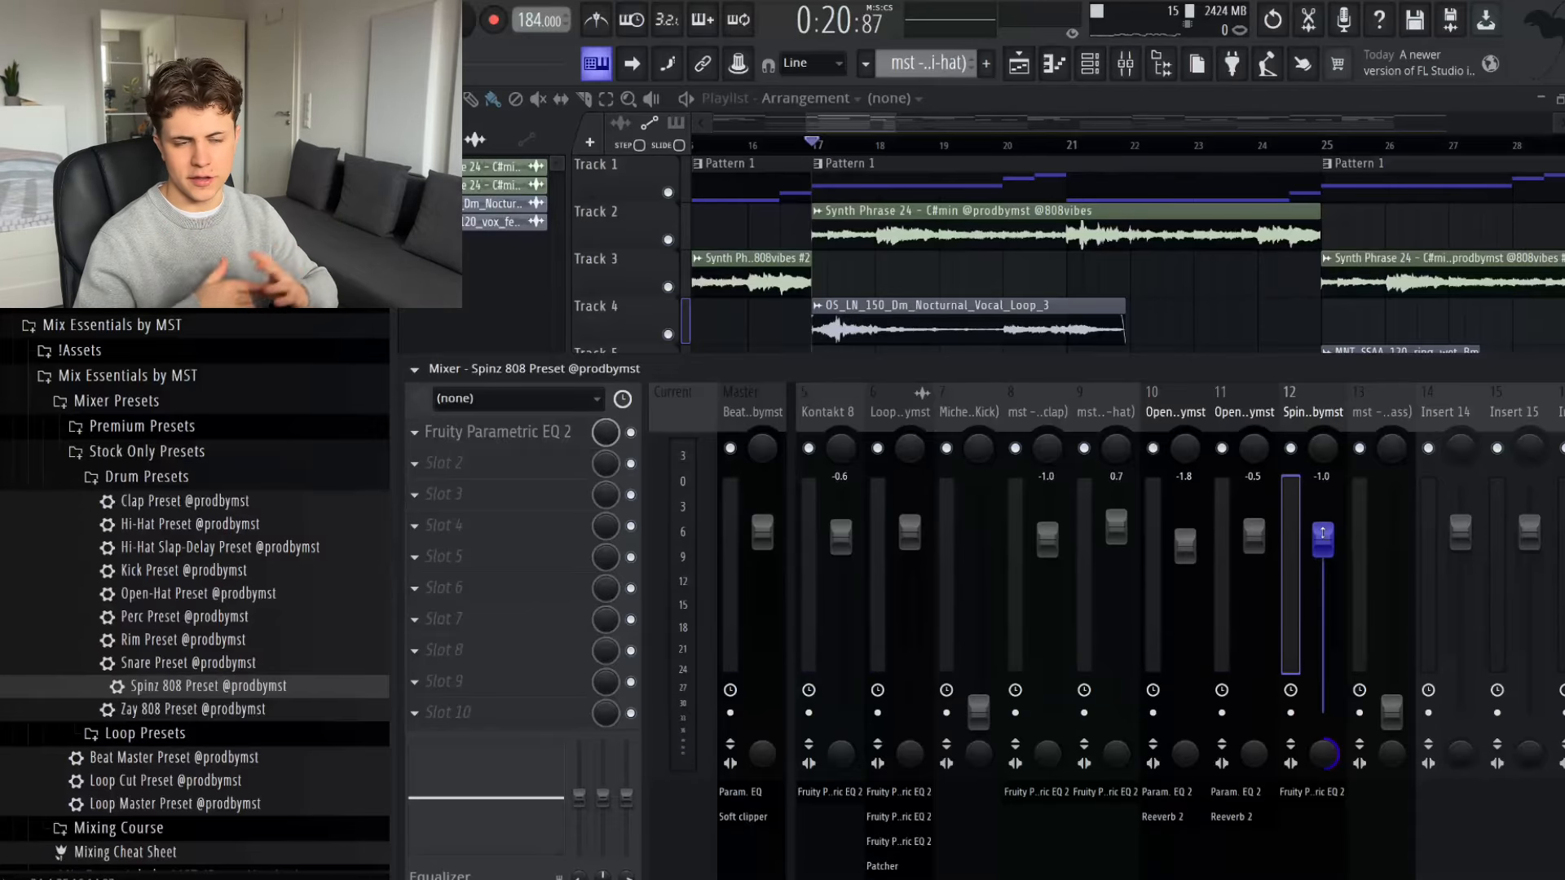
pyautogui.press('space')
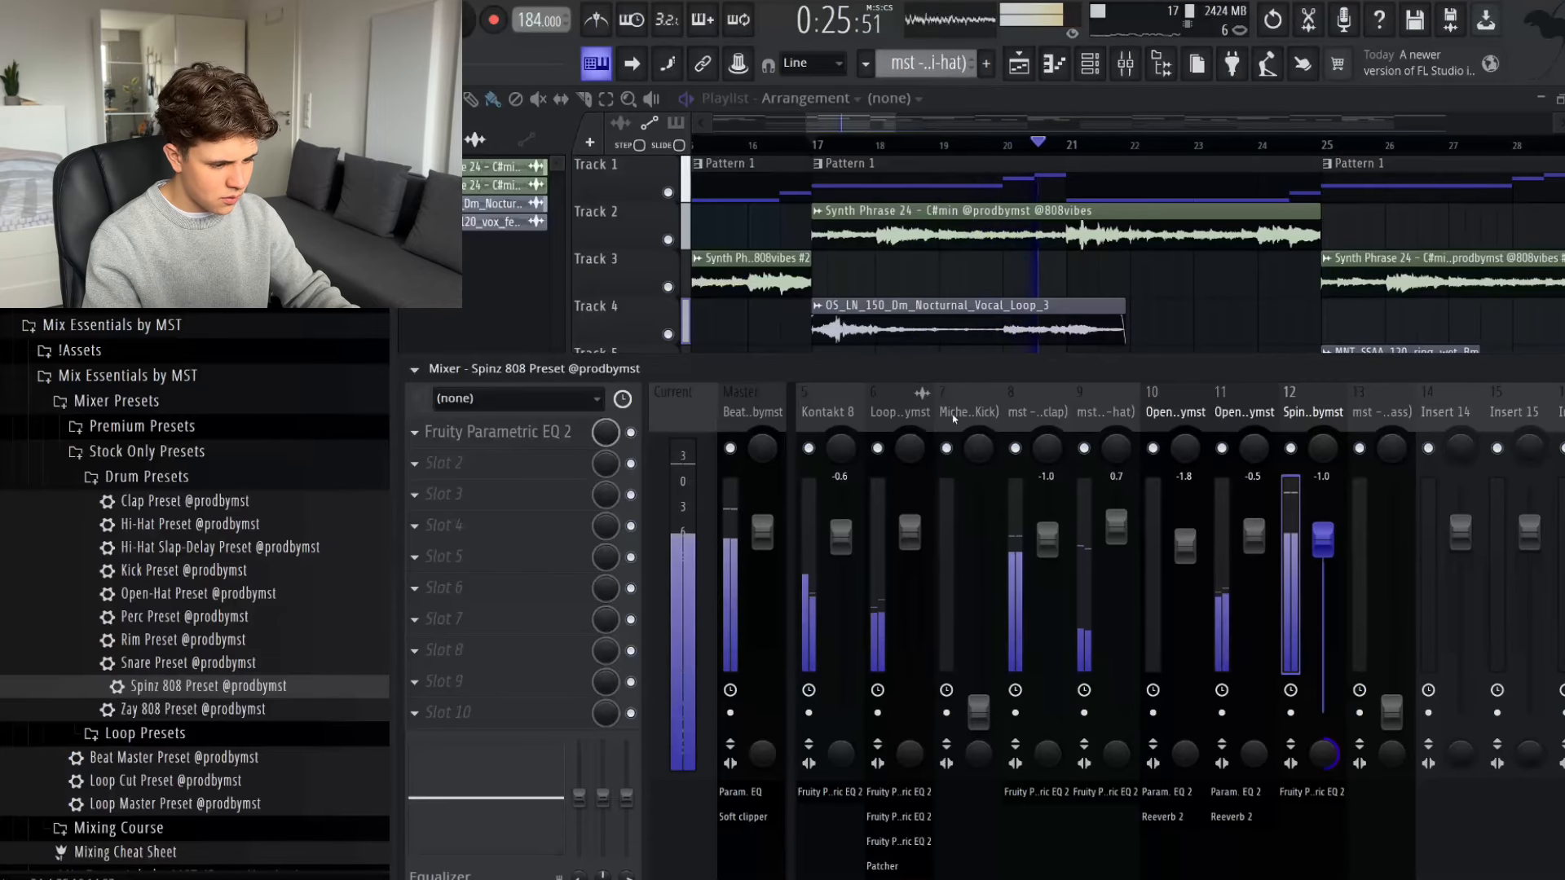
pyautogui.press('space')
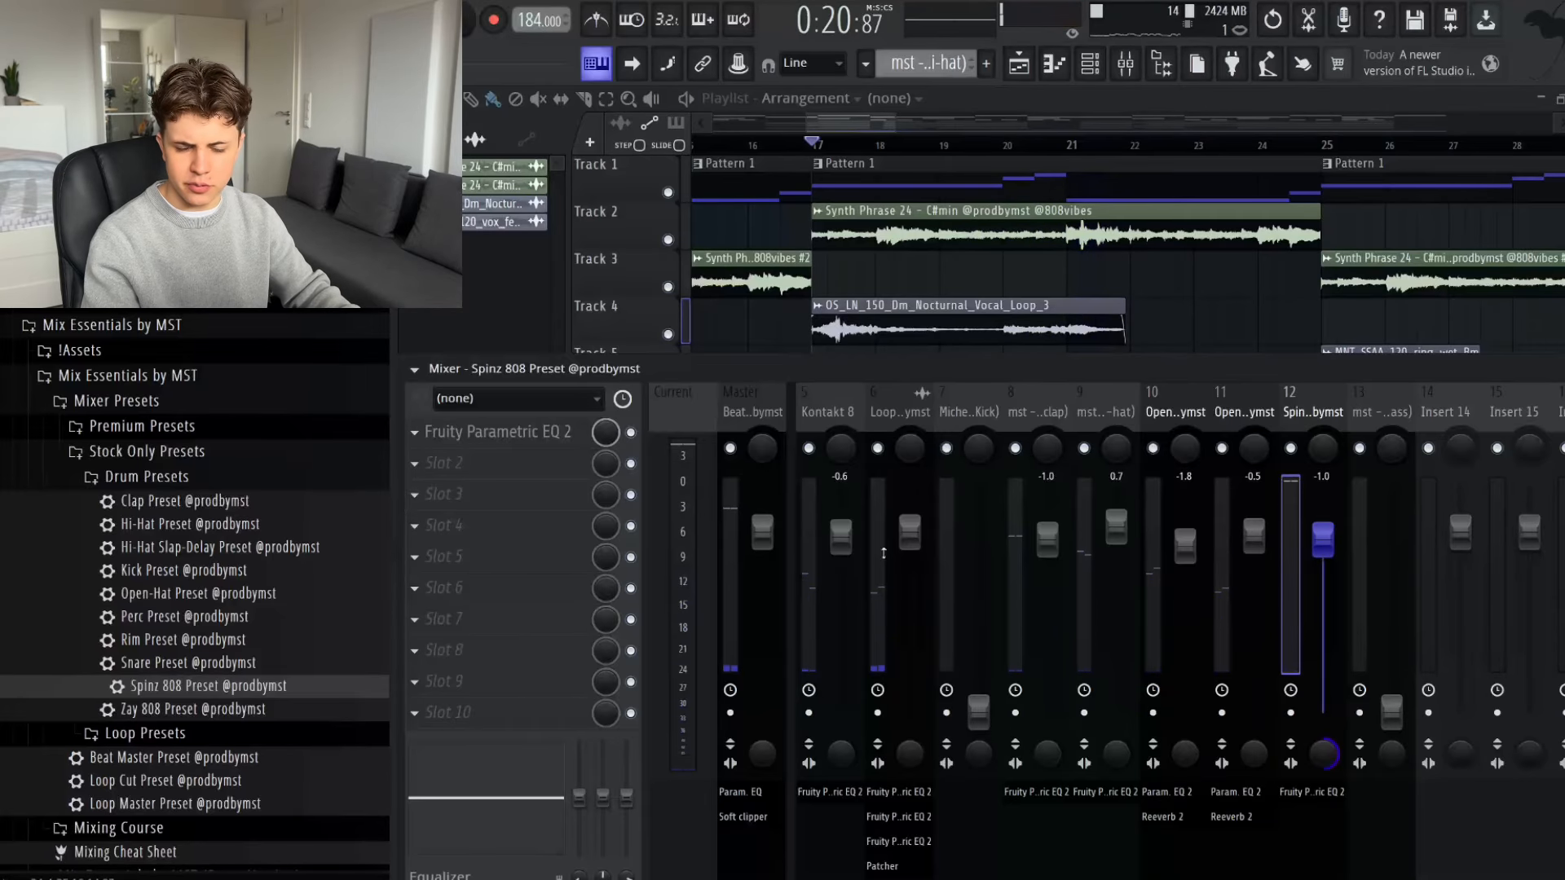
# - Load the Kick Preset onto the Miche - Perfect (Kick) track and set its fader to -1.1 dB during playback
pyautogui.moveTo(172, 571); pyautogui.dragTo(969, 404)
pyautogui.press('space')
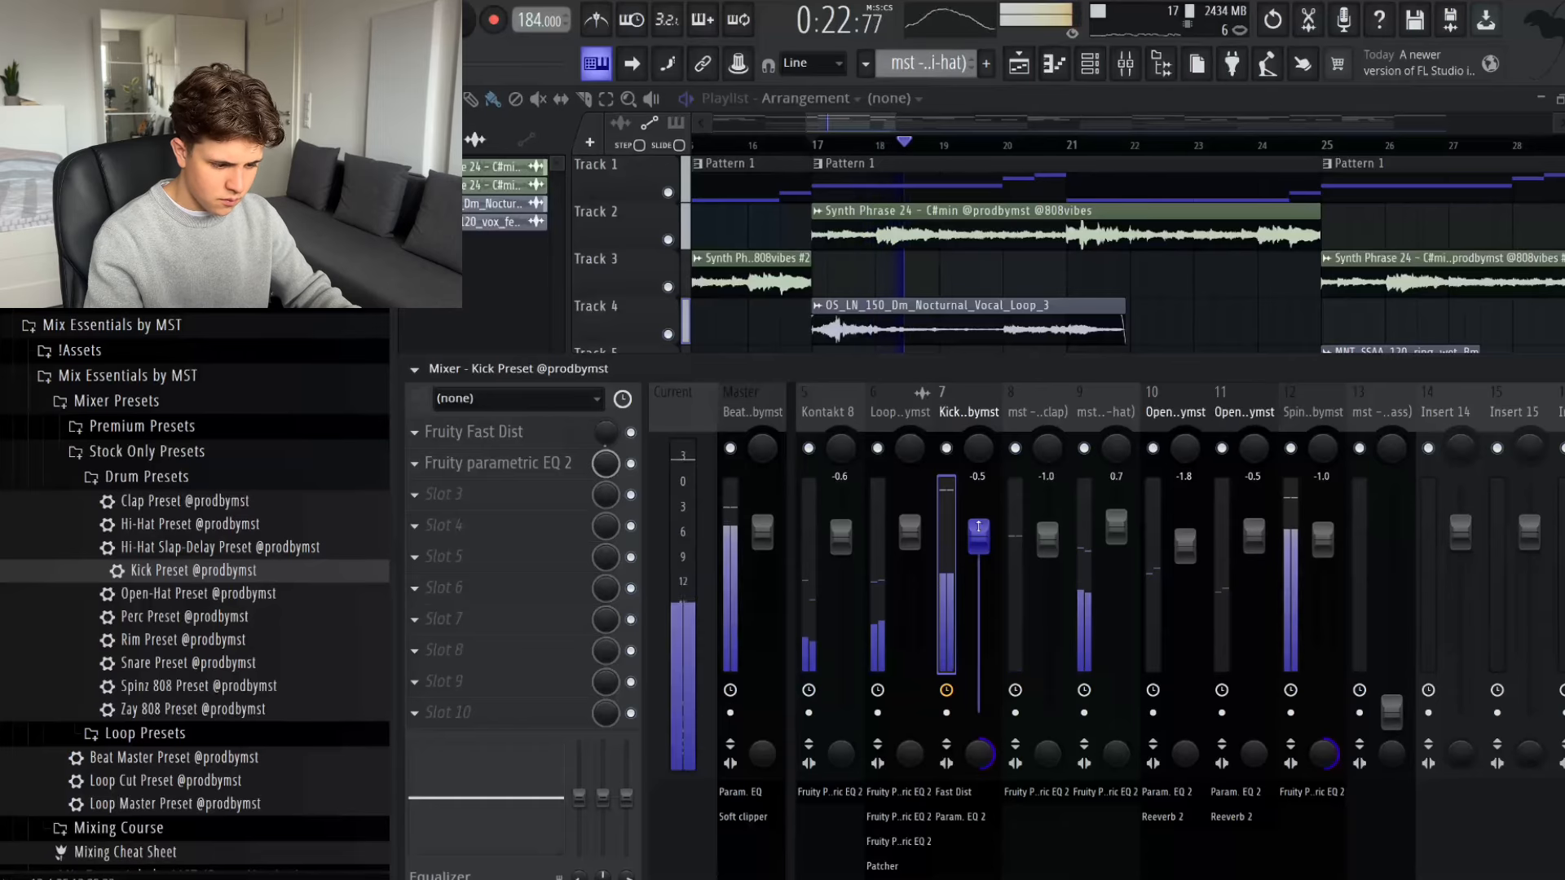
pyautogui.moveTo(976, 526); pyautogui.dragTo(984, 537)
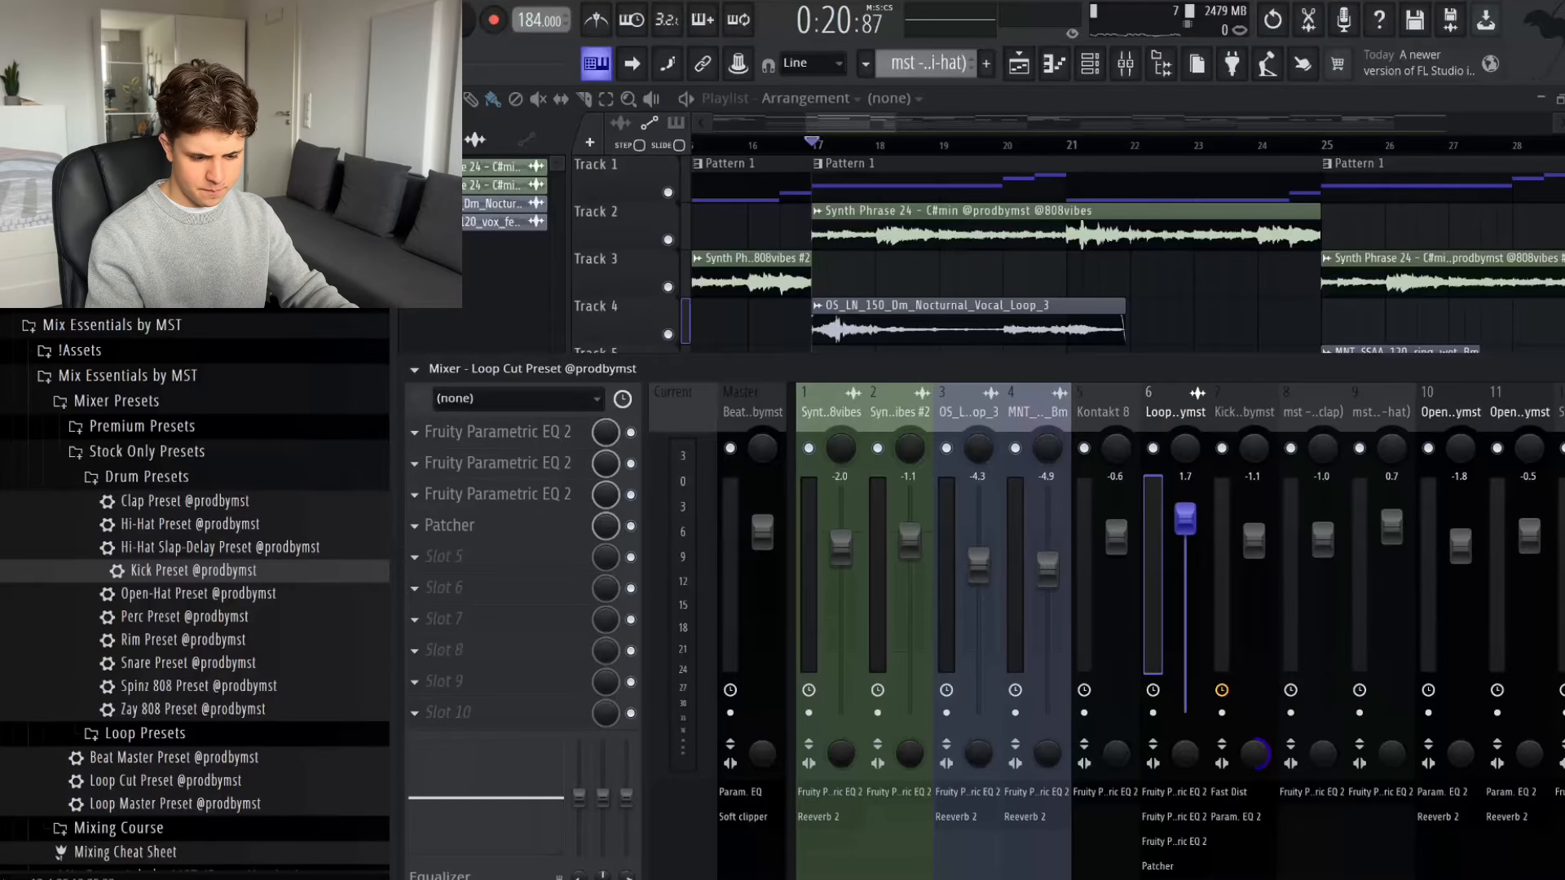
# - Raise the Loop Cut bus fader above 3.6 dB by ear and replay the section to check the melody against the drums
pyautogui.press('space')
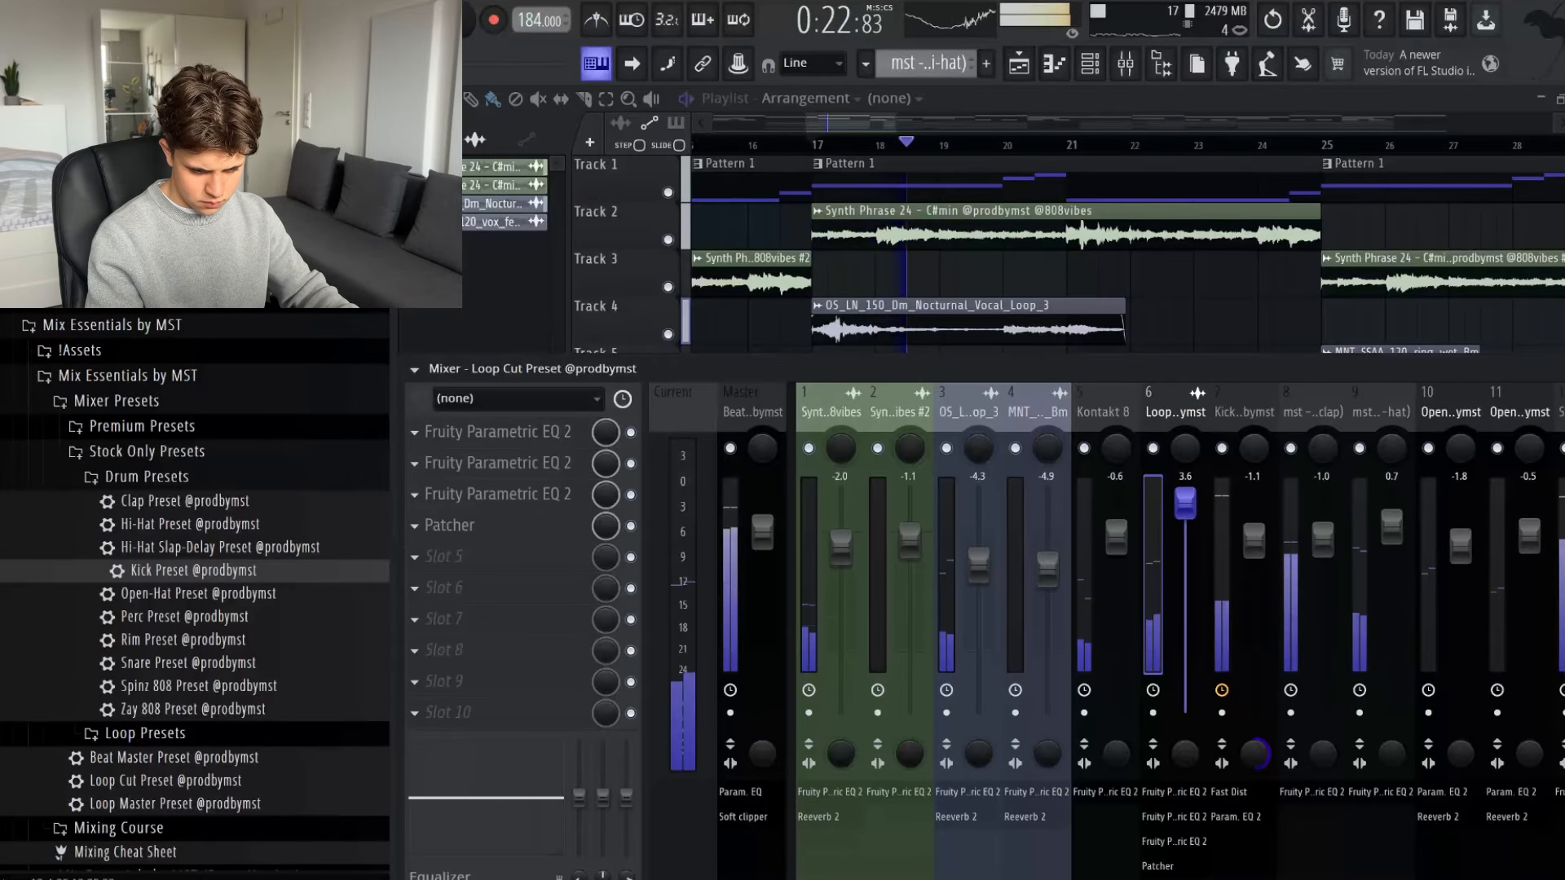
pyautogui.moveTo(1185, 503); pyautogui.dragTo(1186, 490)
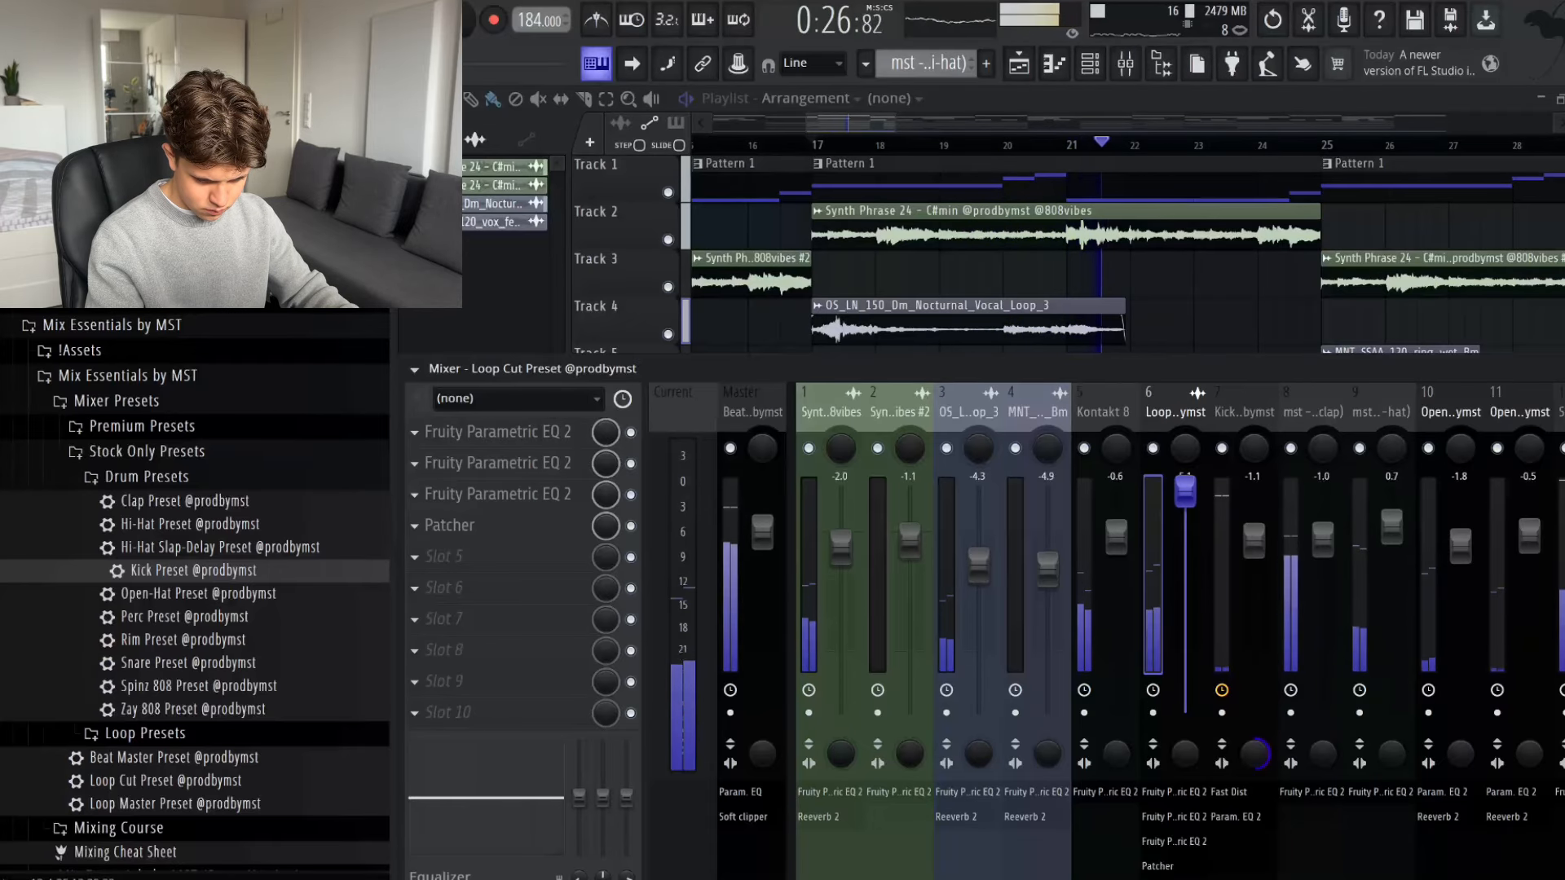
pyautogui.press('space')
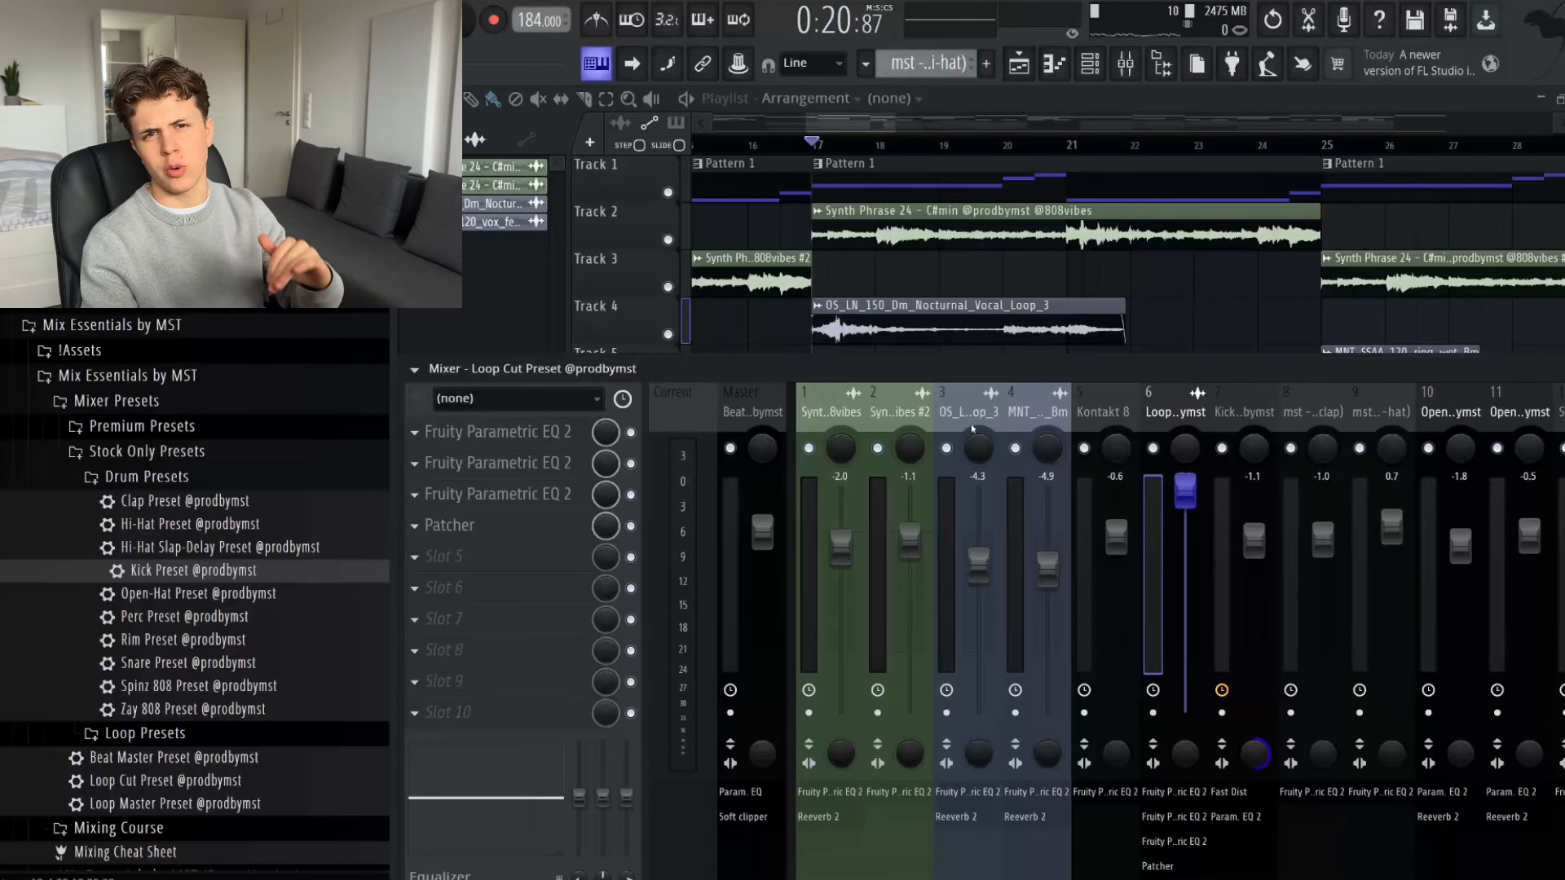
pyautogui.press('space')
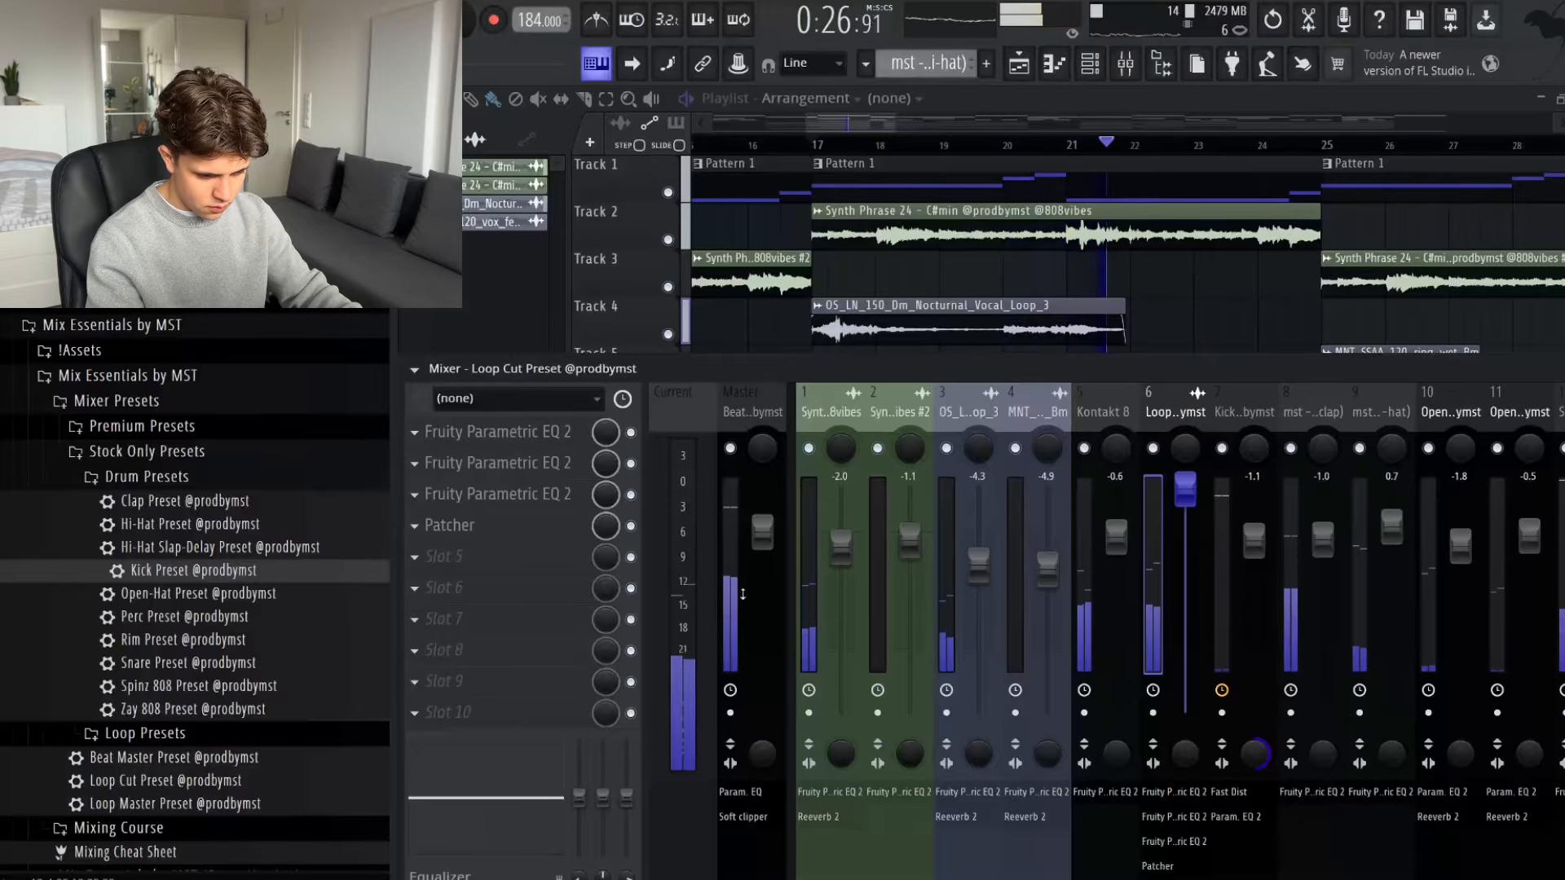
pyautogui.press('space')
# - Pan the main hi-hat slightly left and both open-hat tracks to the right while auditioning the section
pyautogui.scroll(-1, 1186, 422)
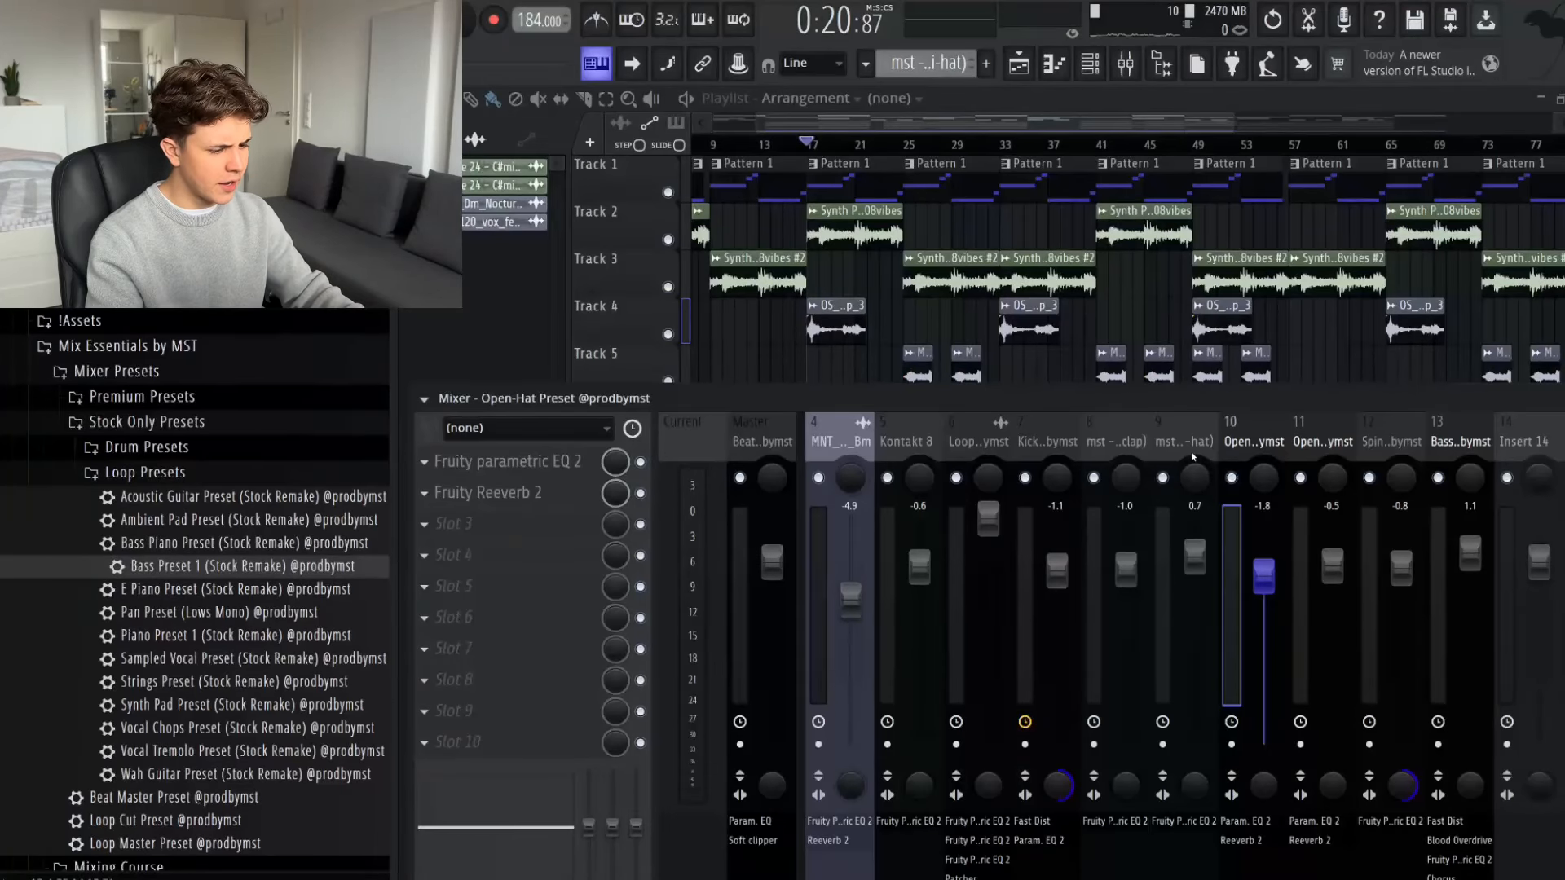
pyautogui.click(1192, 457)
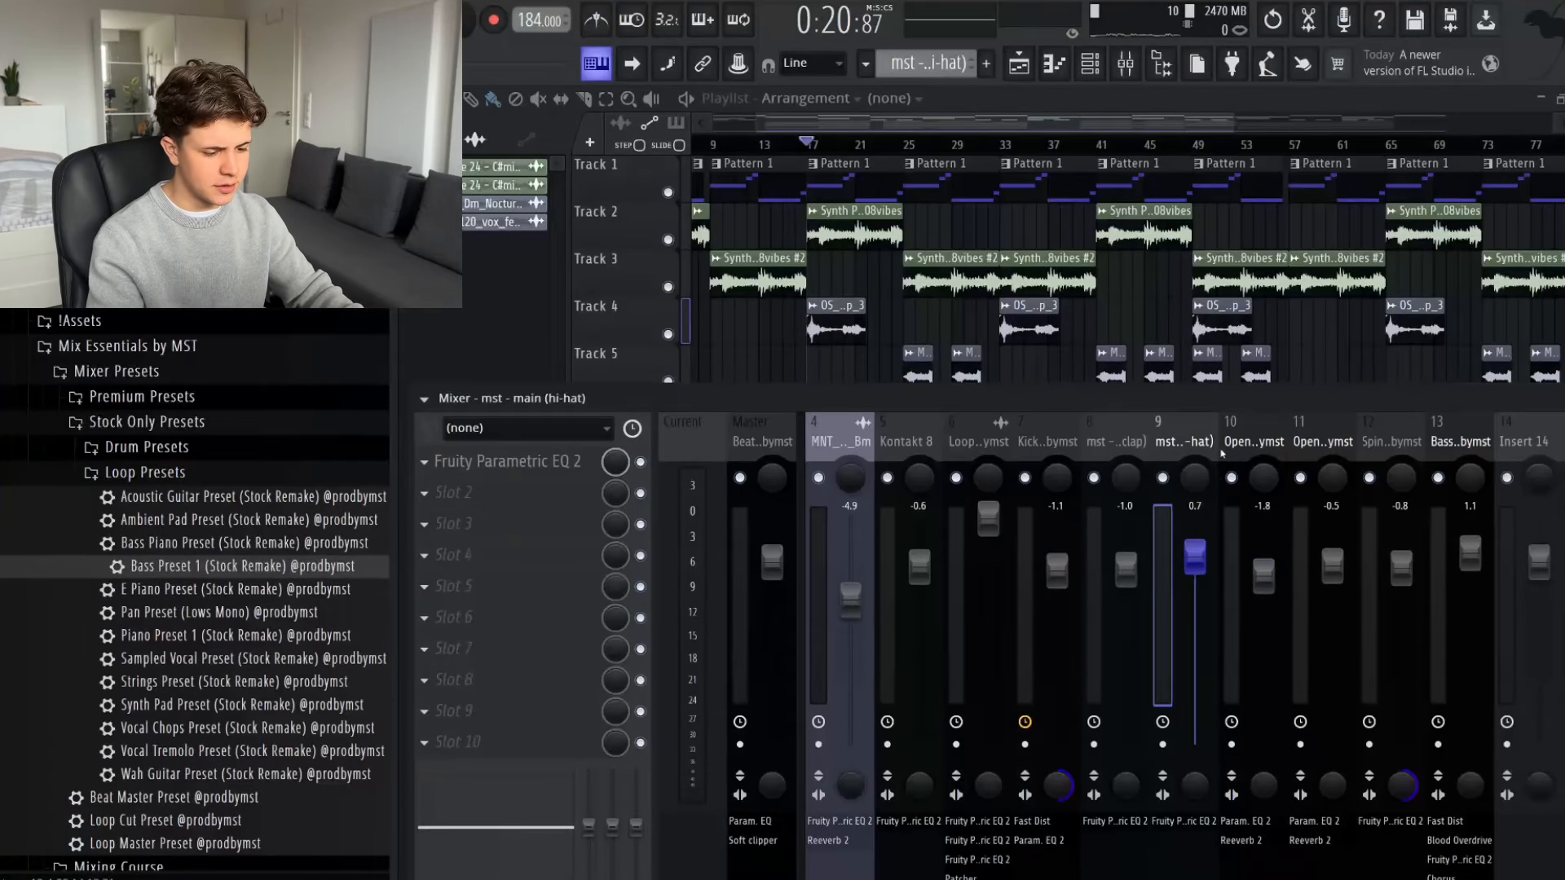
pyautogui.press('space')
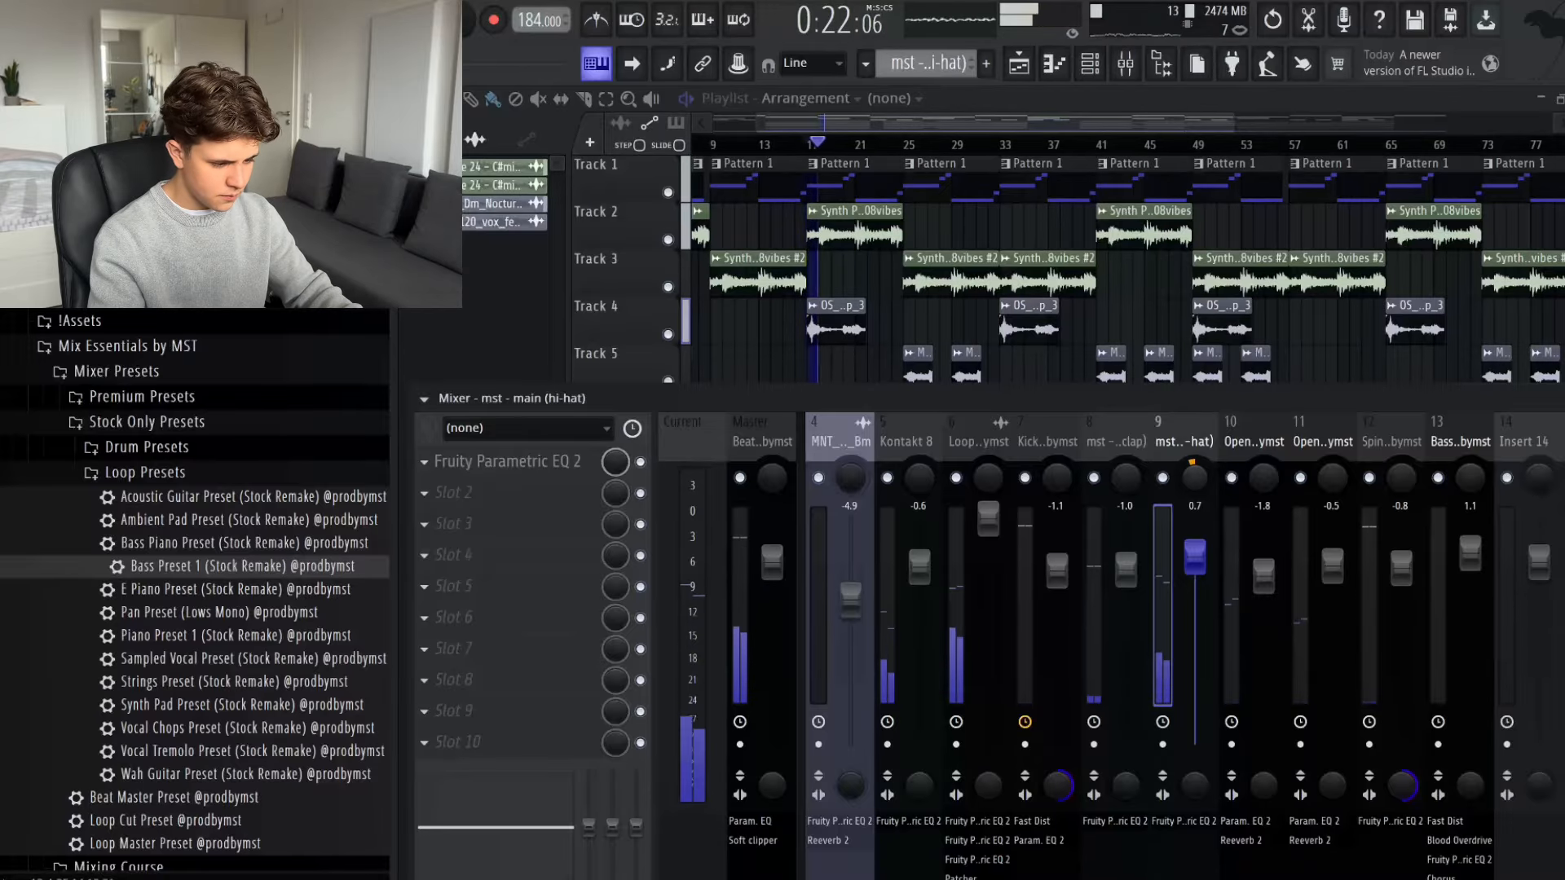
pyautogui.press('space')
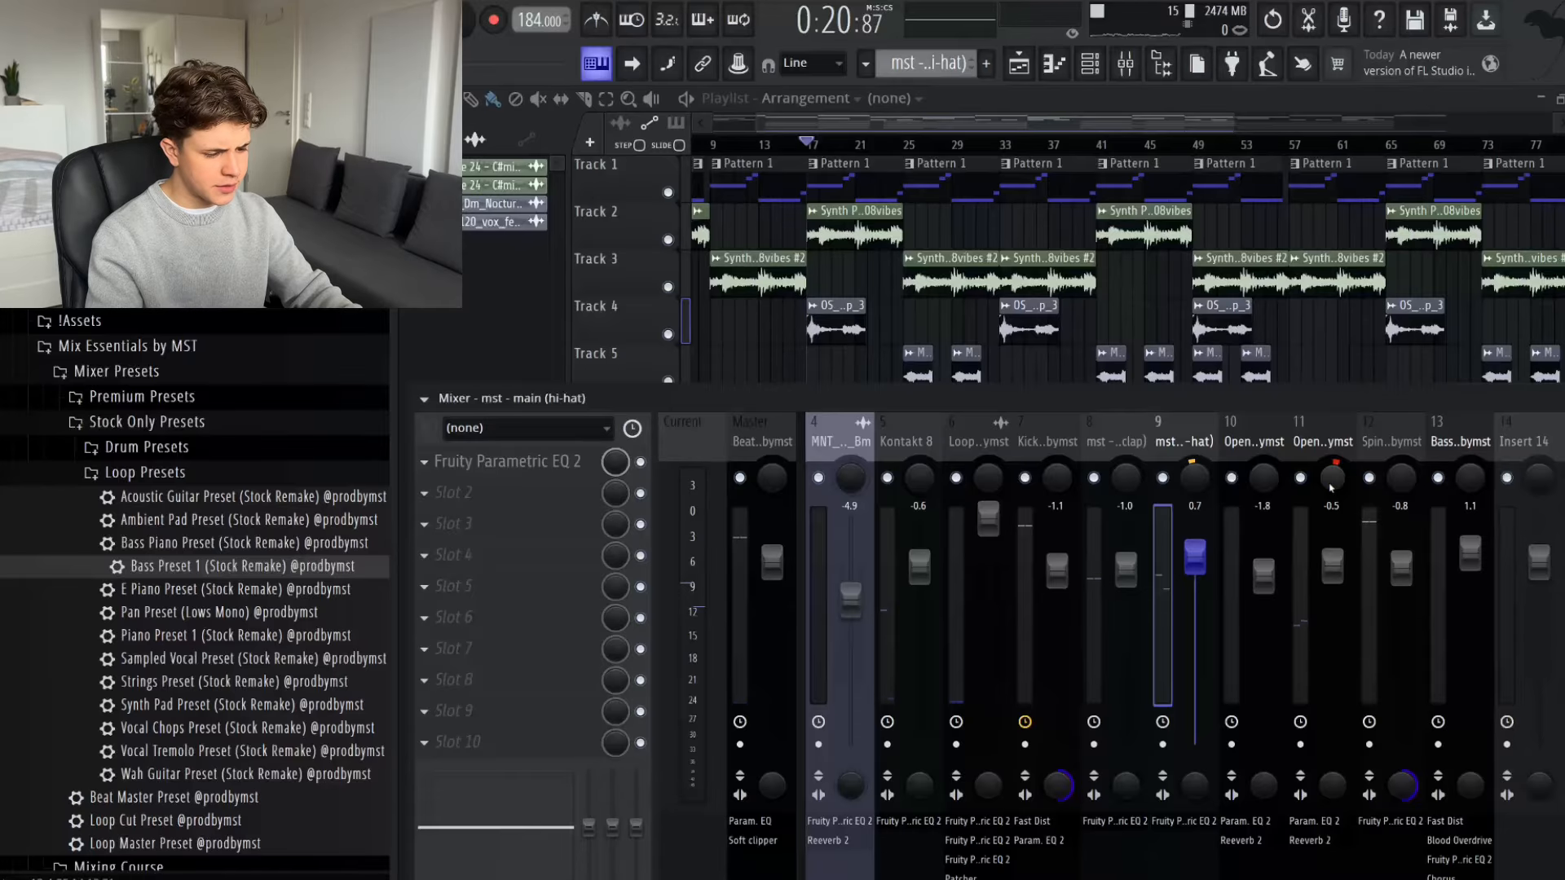
pyautogui.press('space')
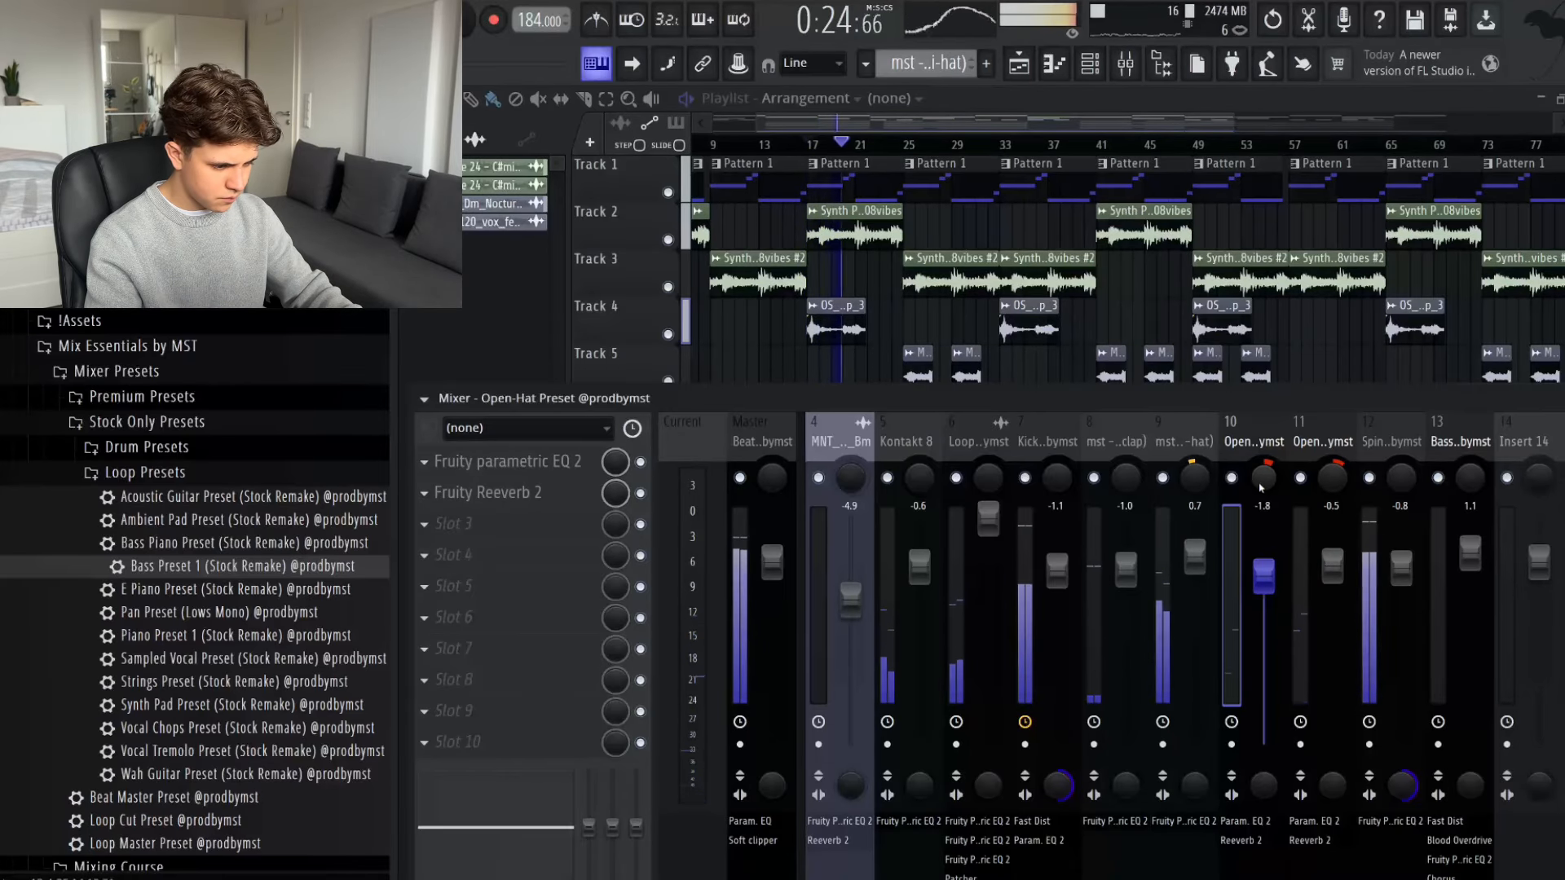
pyautogui.click(1168, 473)
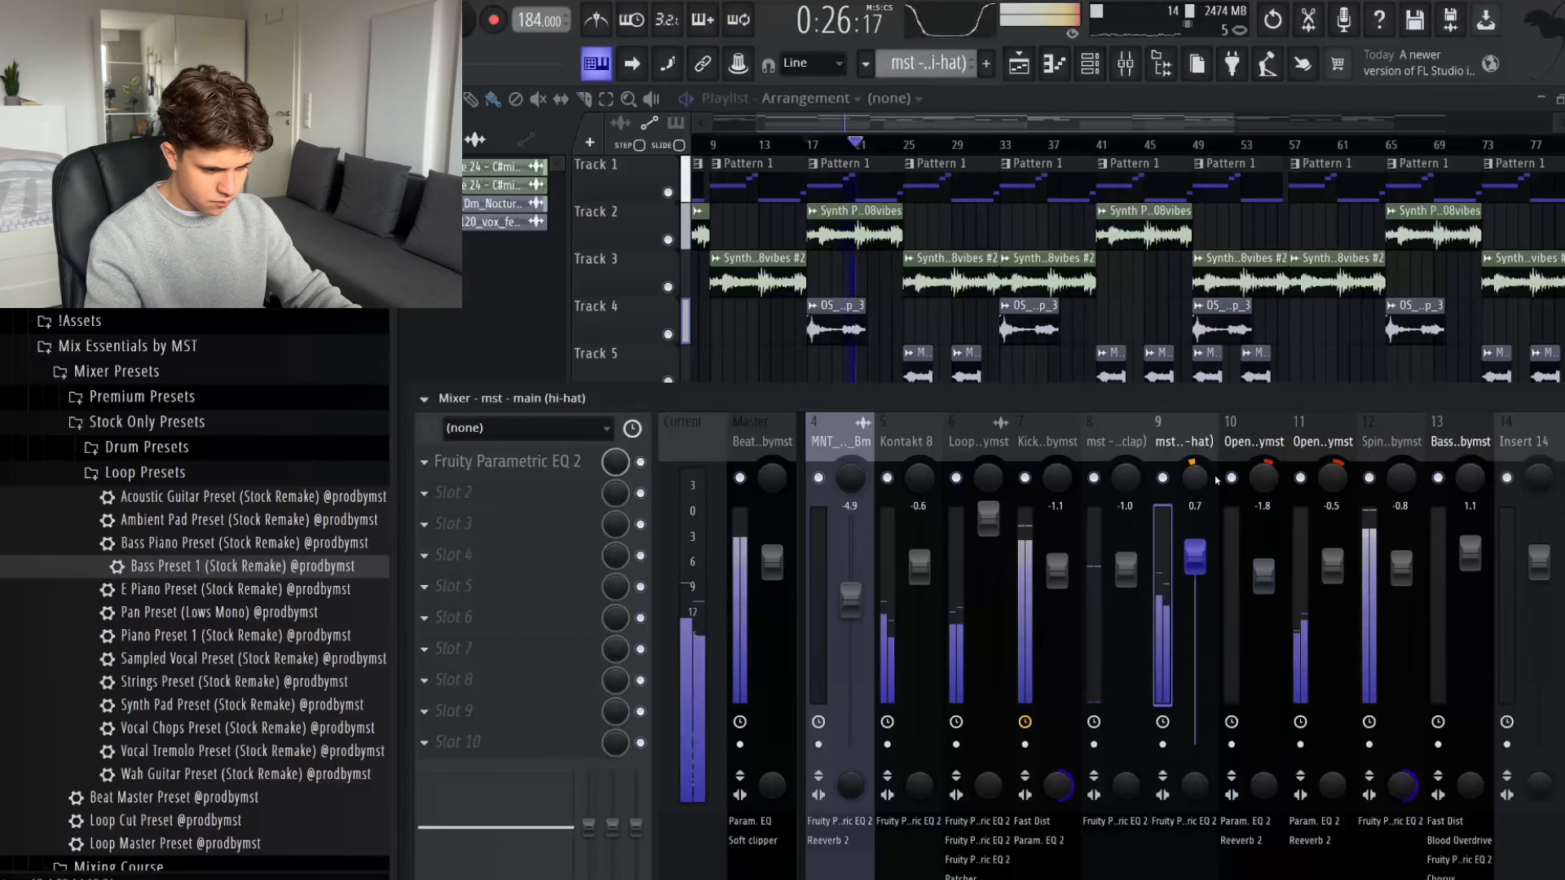
pyautogui.click(1166, 476)
pyautogui.click(1165, 476)
pyautogui.click(1263, 478)
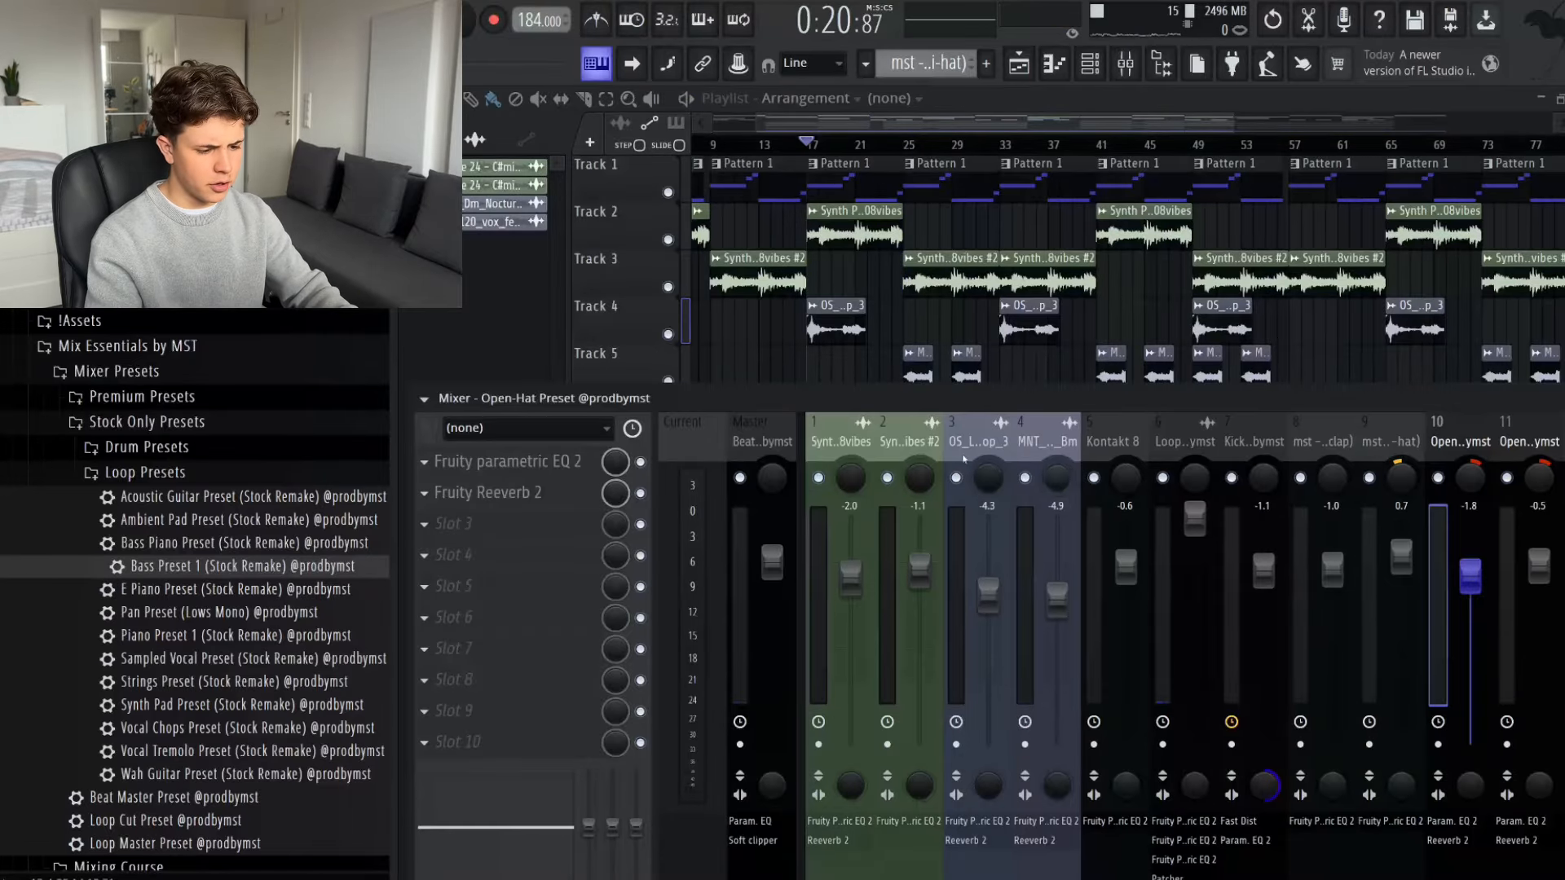
# - Pan the Nocturnal vocal loop to the left and the ethereal female vocal to the right, checking the stereo spread in playback
pyautogui.click(992, 476)
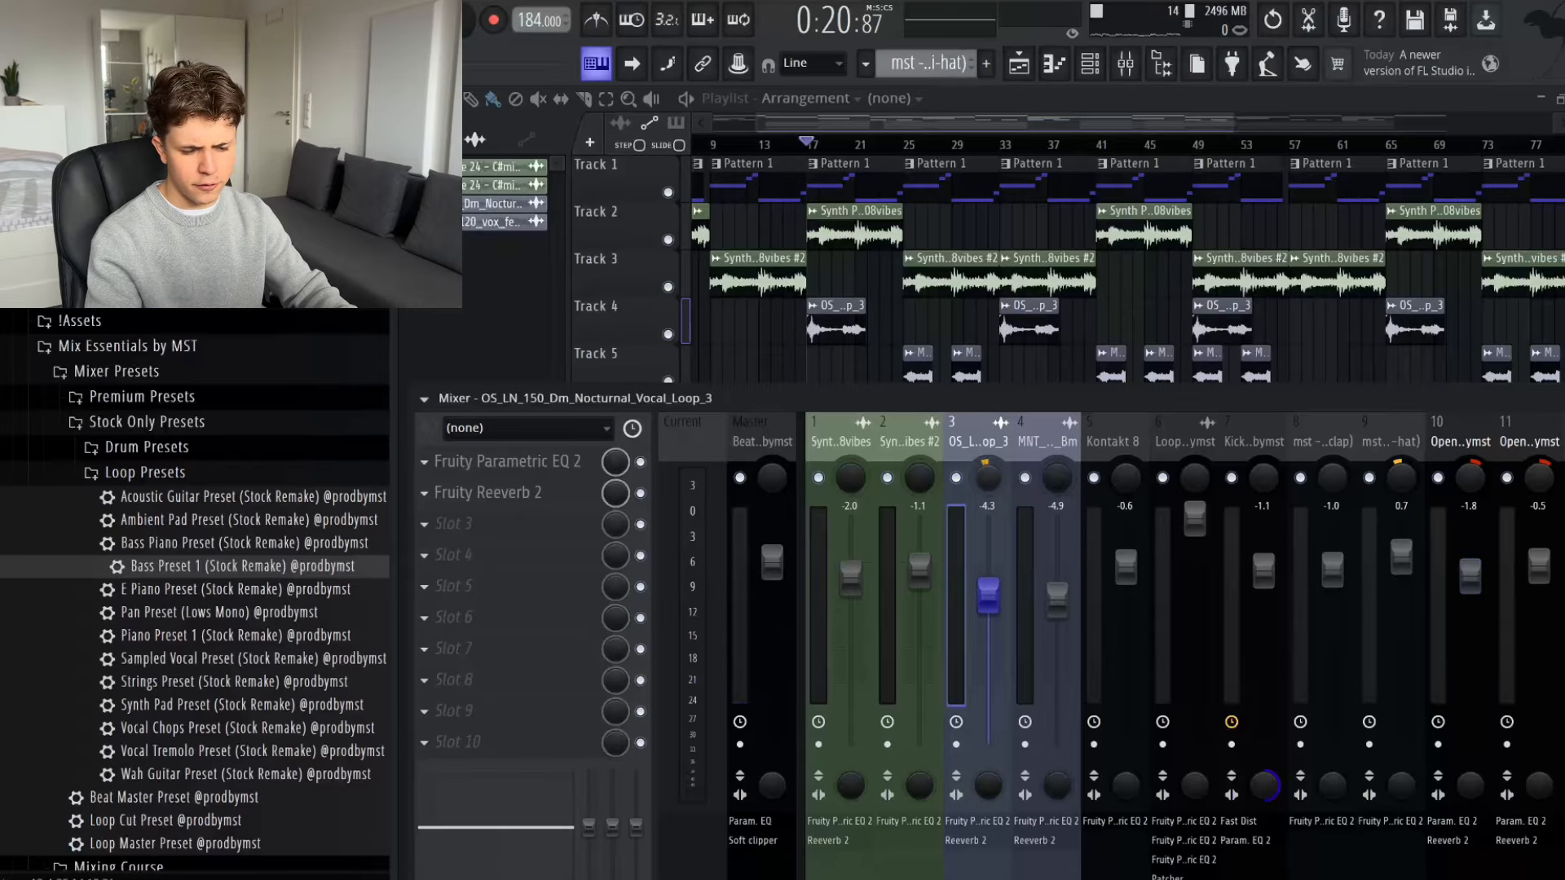
pyautogui.click(1051, 480)
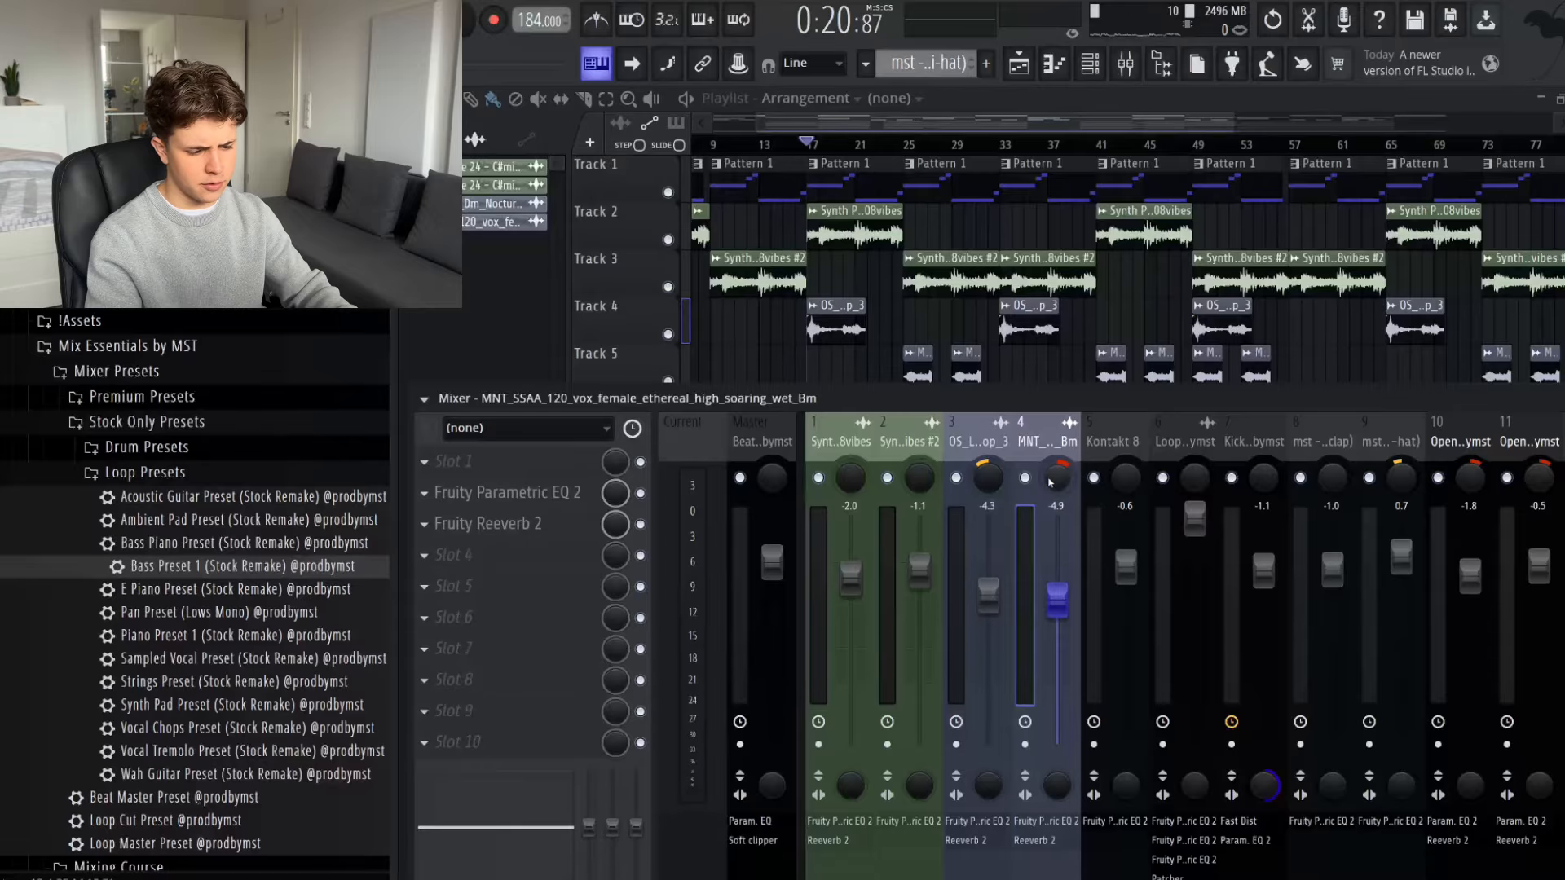
pyautogui.press('space')
pyautogui.click(988, 479)
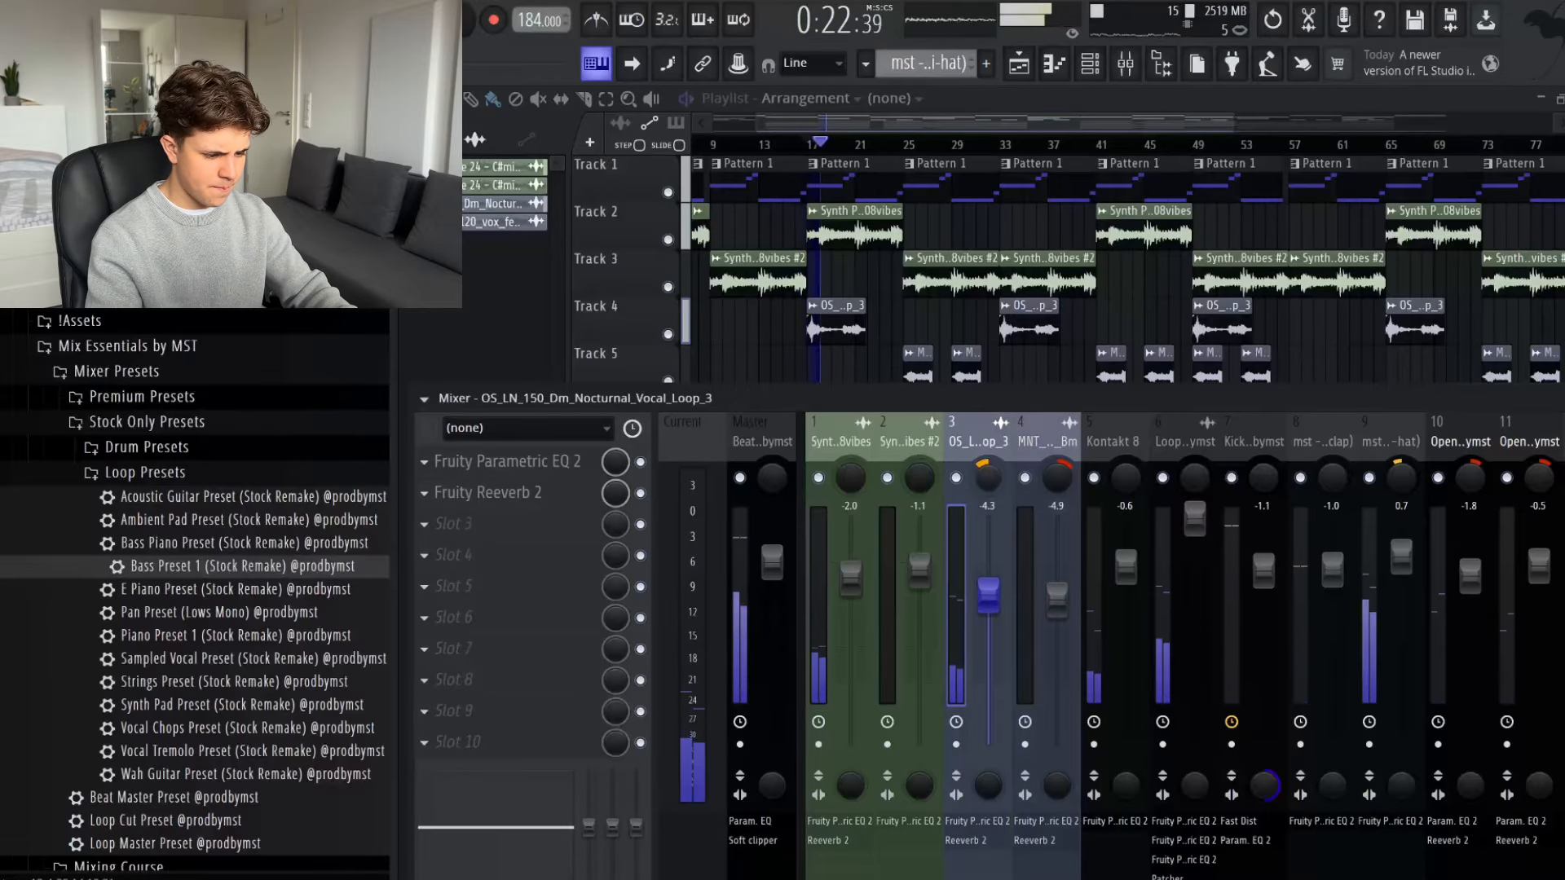
pyautogui.click(1050, 441)
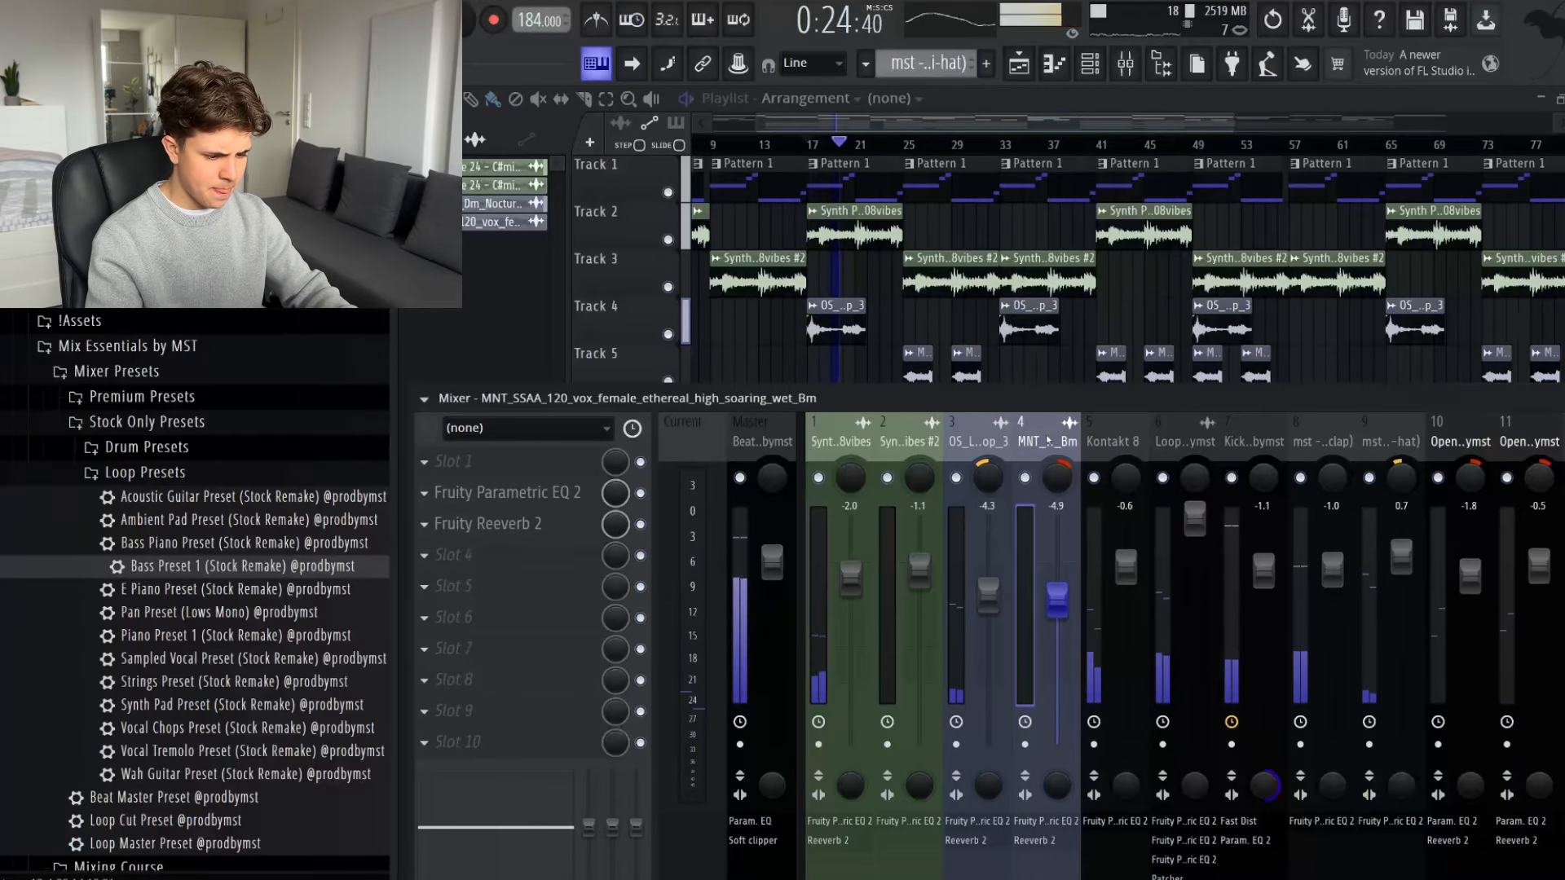
pyautogui.scroll(-1, 1022, 438)
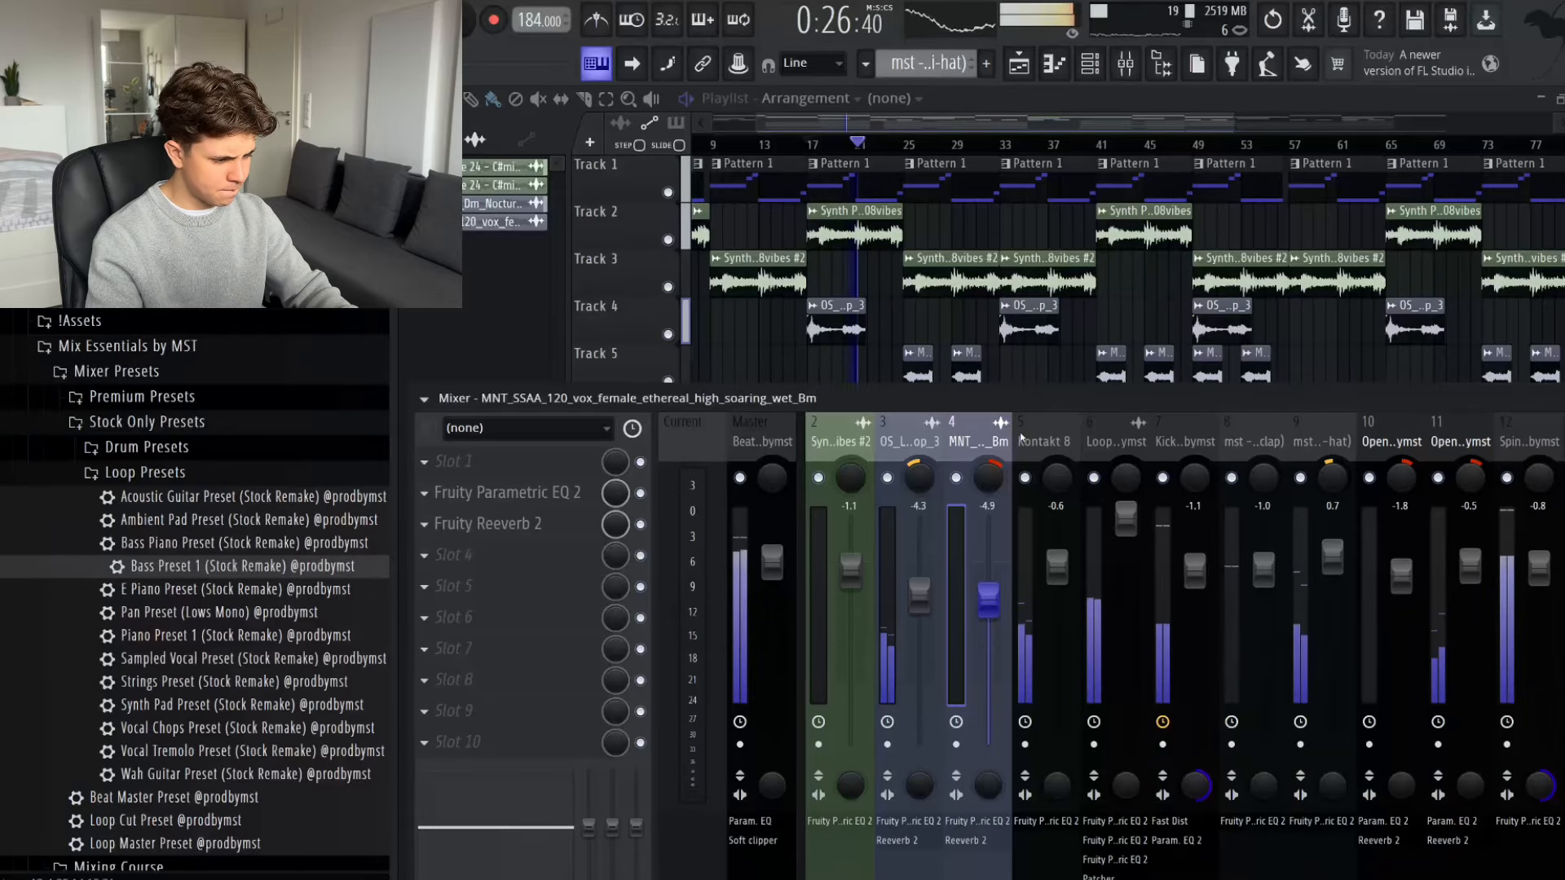
pyautogui.scroll(-3, 1023, 438)
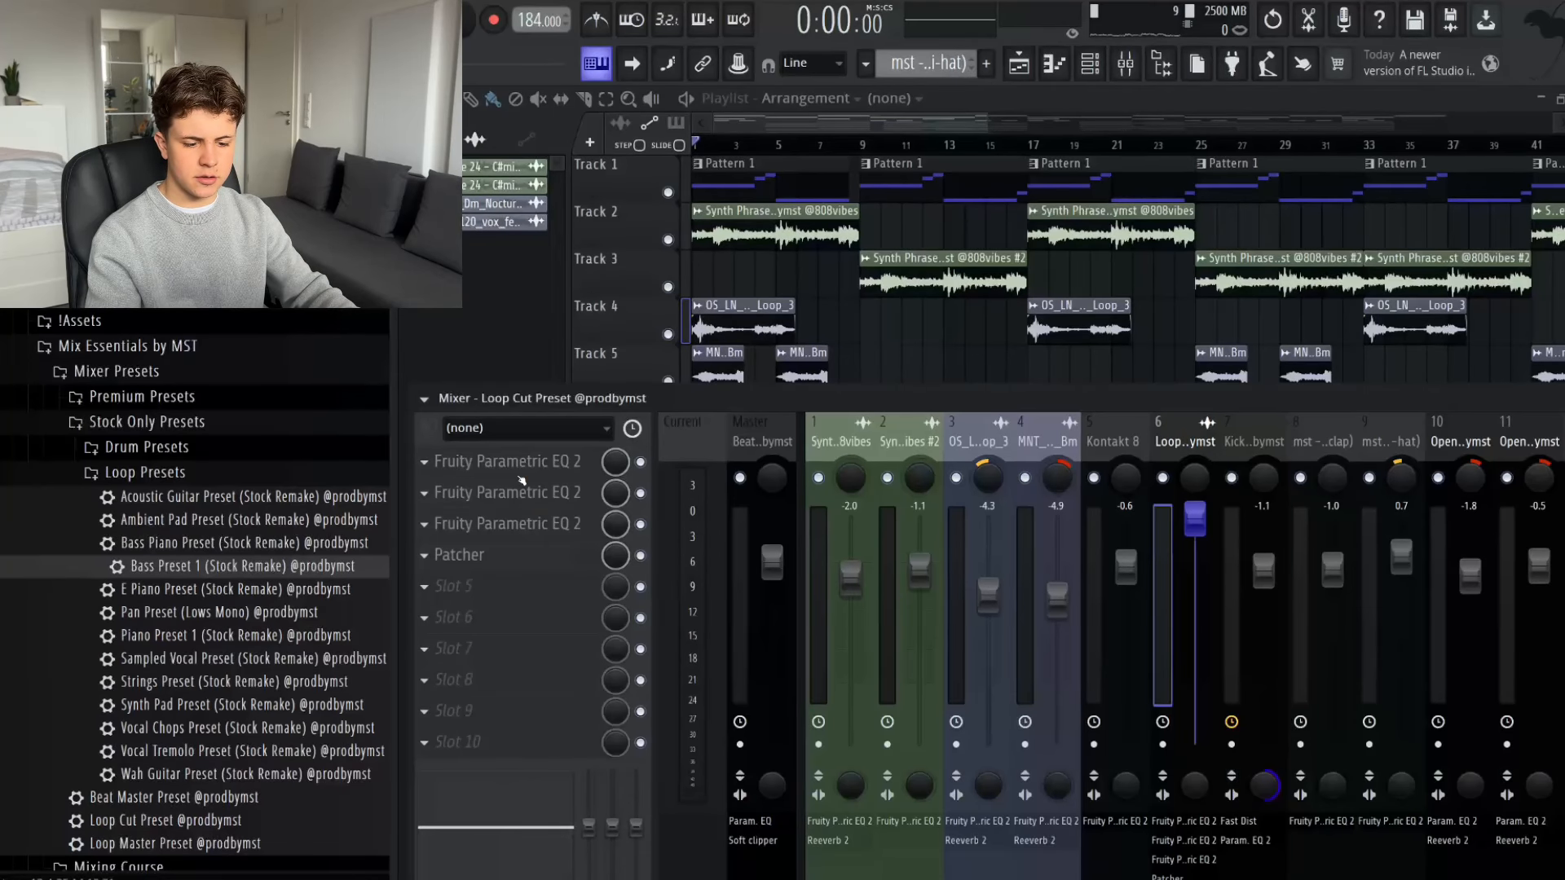
# - Create an automation clip for the mix level of the Loop Cut bus's first Parametric EQ 2 and flatten bars 1–9 at the minimum
pyautogui.click(512, 464)
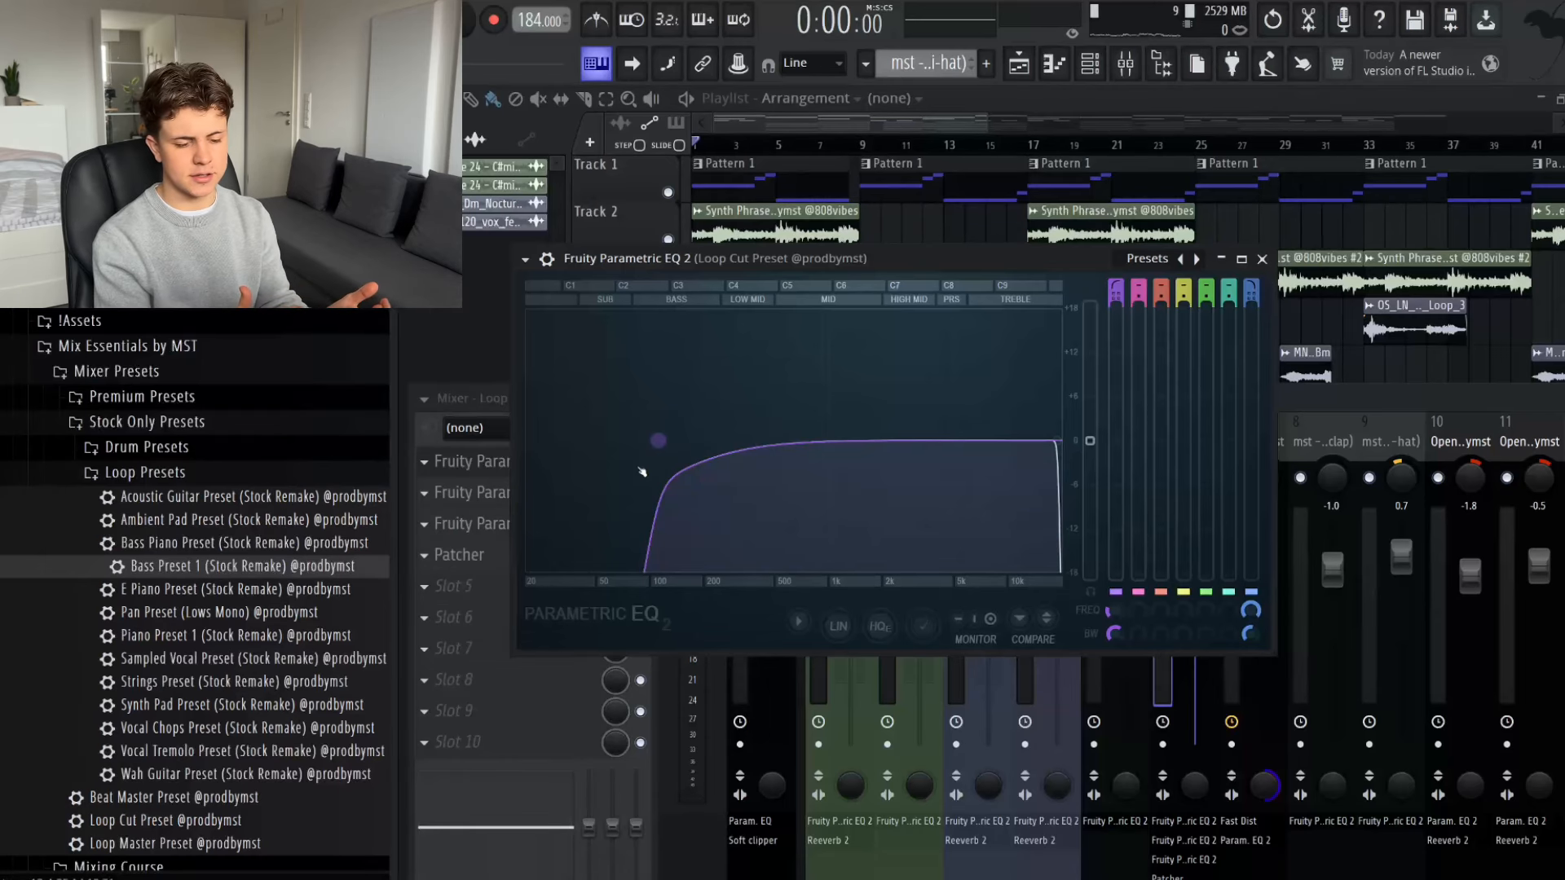
pyautogui.press('Escape')
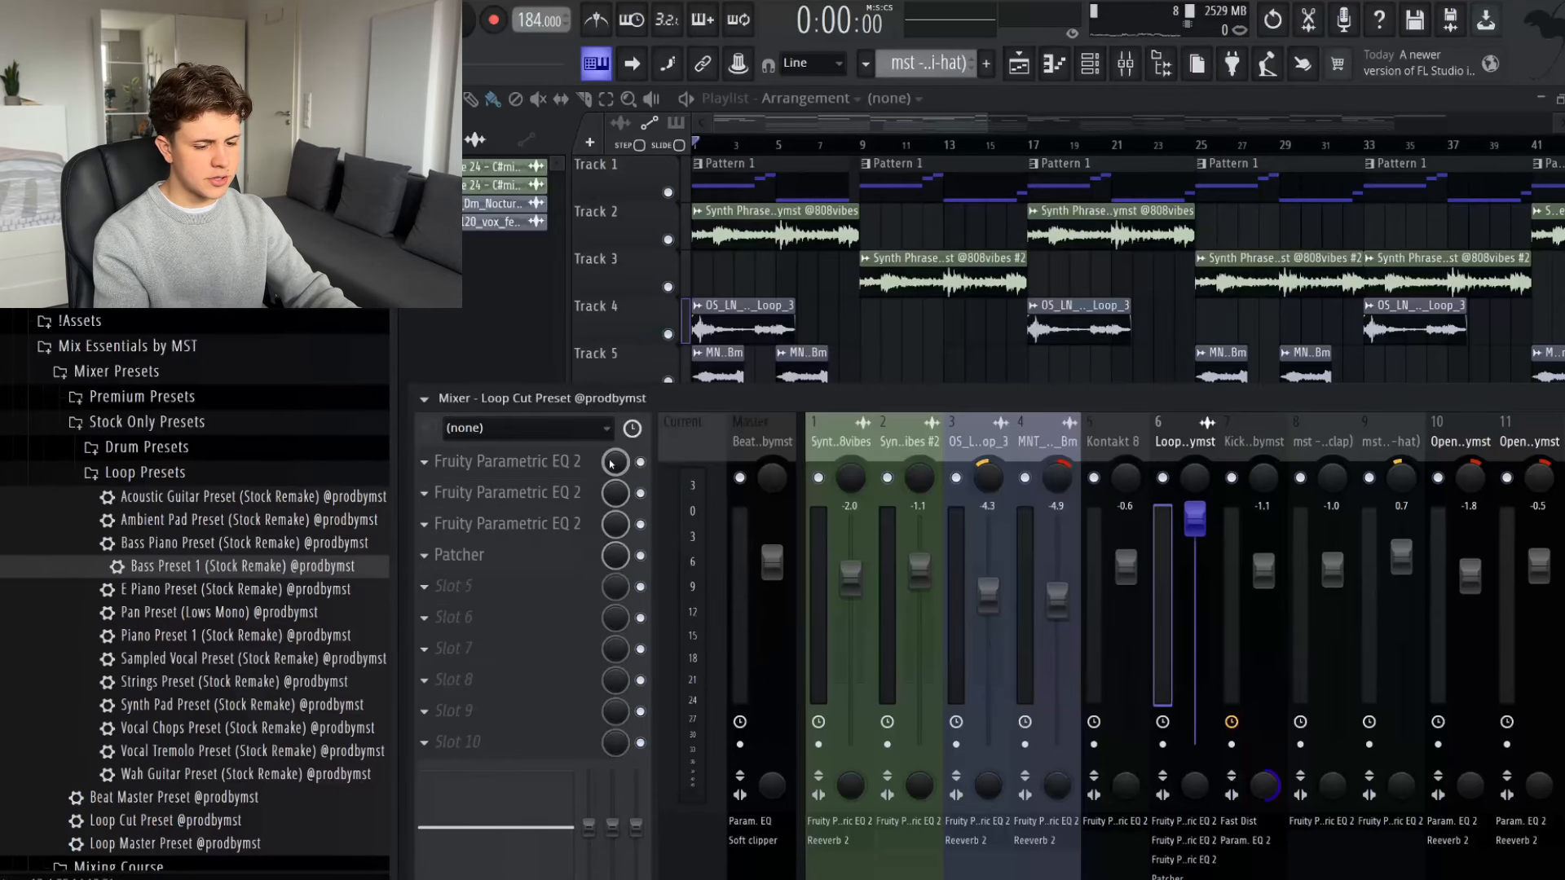
pyautogui.rightClick(616, 462)
pyautogui.click(688, 625)
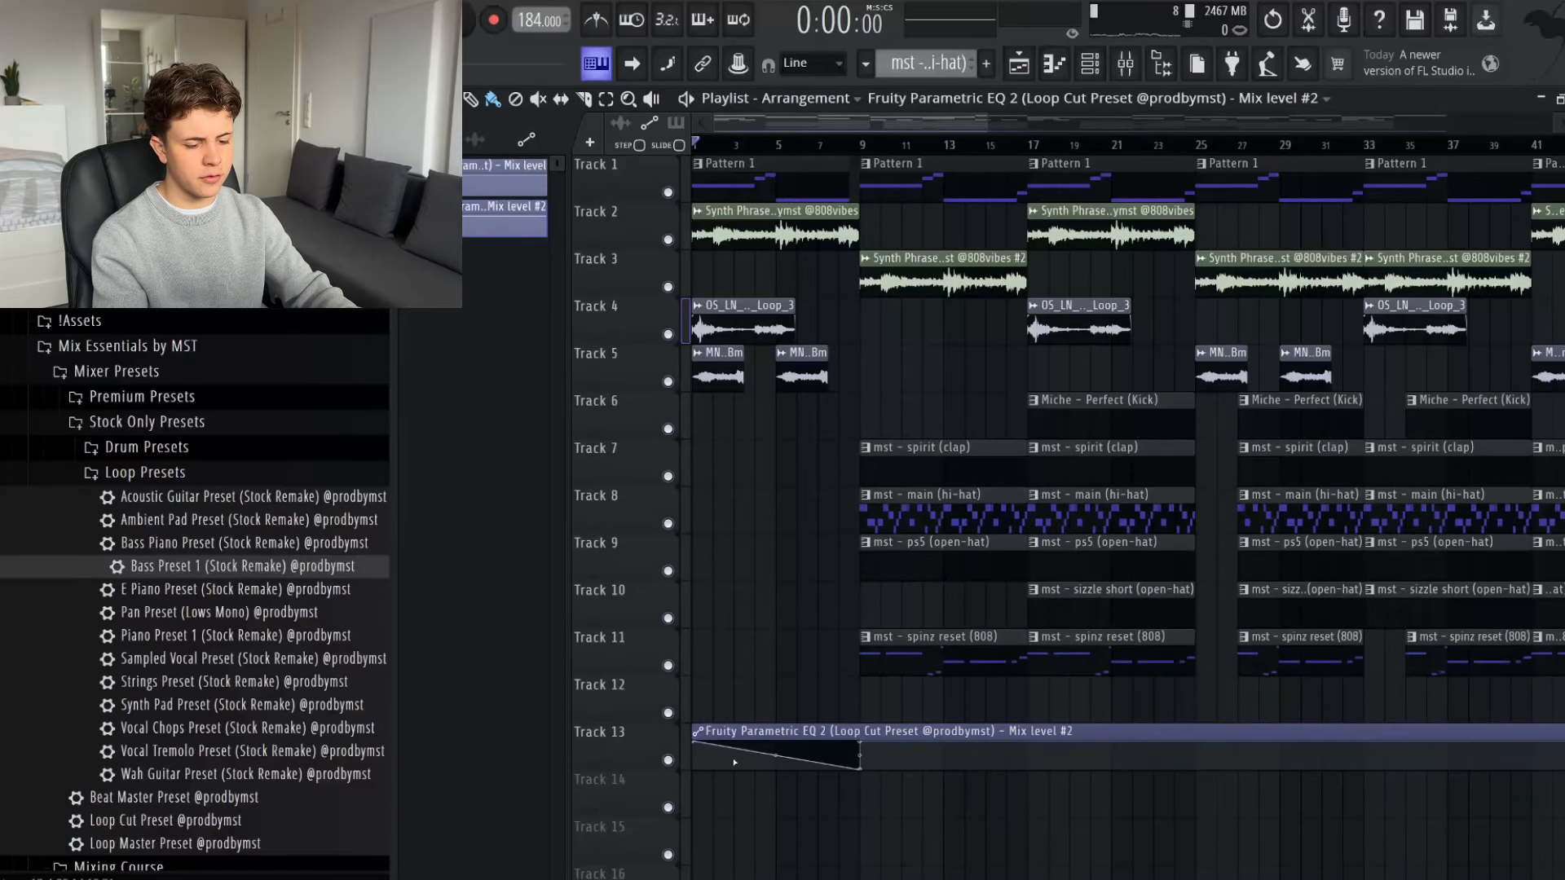
pyautogui.click(697, 736)
pyautogui.click(675, 807)
# - Mark bars 1–9 and bars 9–25 in the playlist timeline to examine the intro and the drum section
pyautogui.scroll(3, 1046, 148)
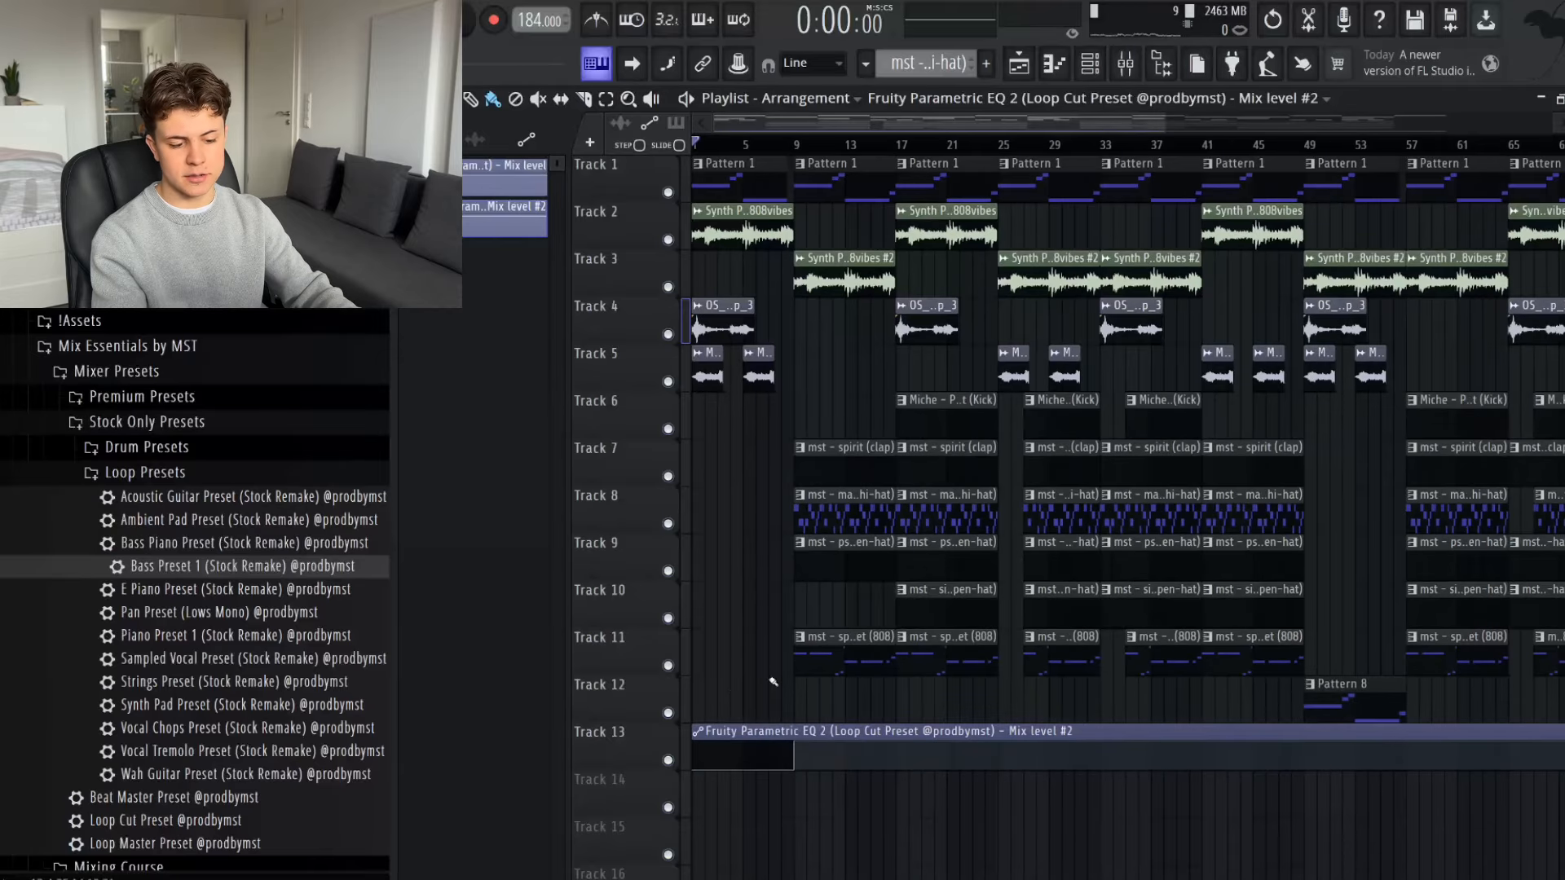
pyautogui.moveTo(1019, 145); pyautogui.dragTo(485, 143)
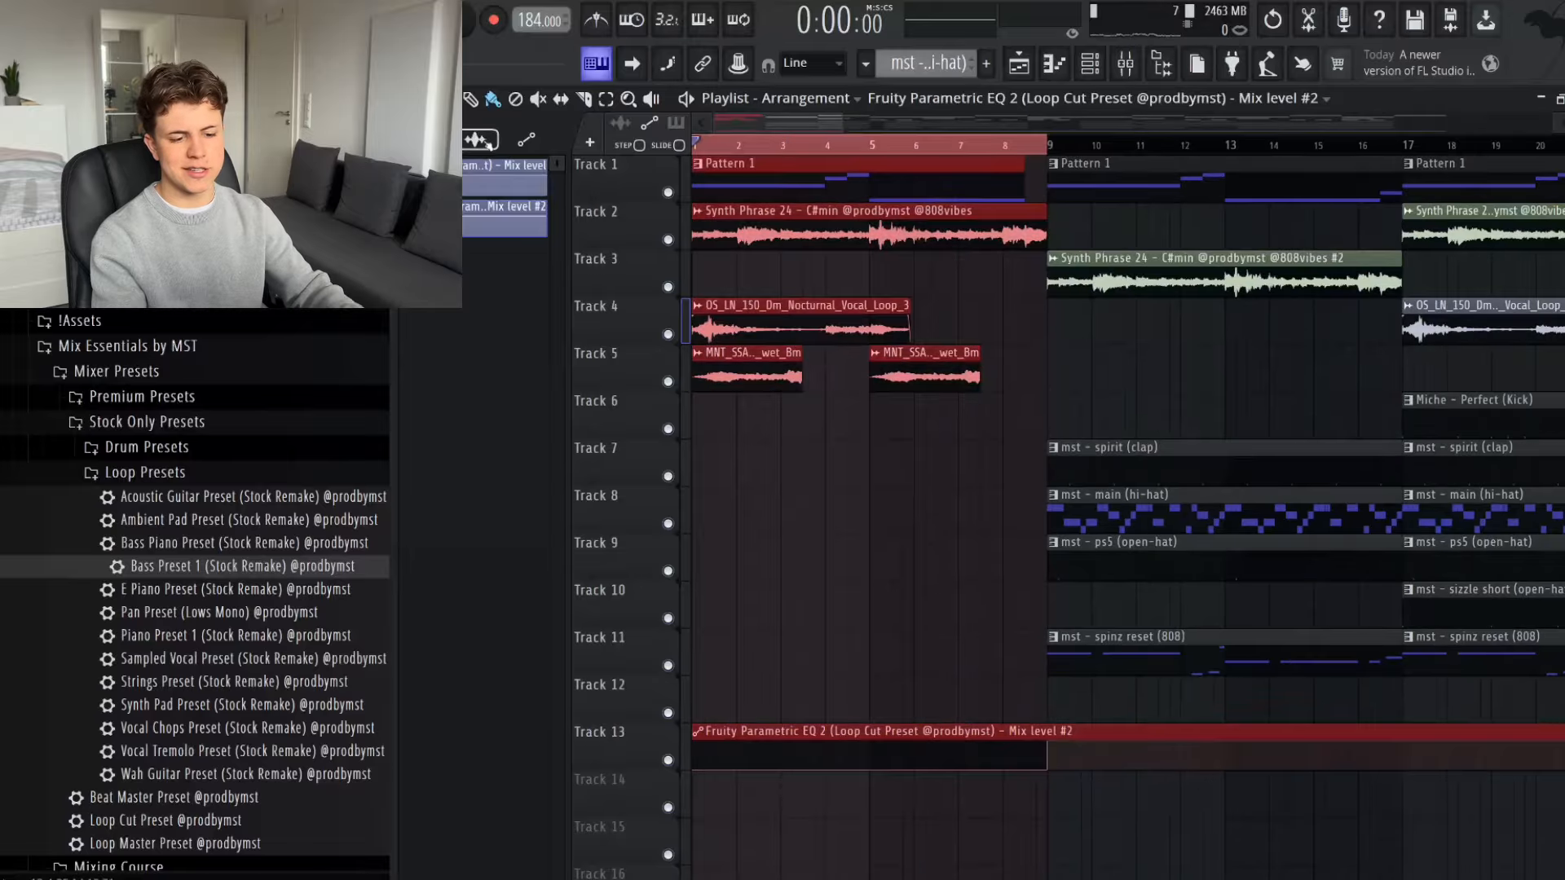
pyautogui.scroll(-2, 799, 151)
pyautogui.keyDown('ctrl'); pyautogui.click(896, 150); pyautogui.keyUp('ctrl')
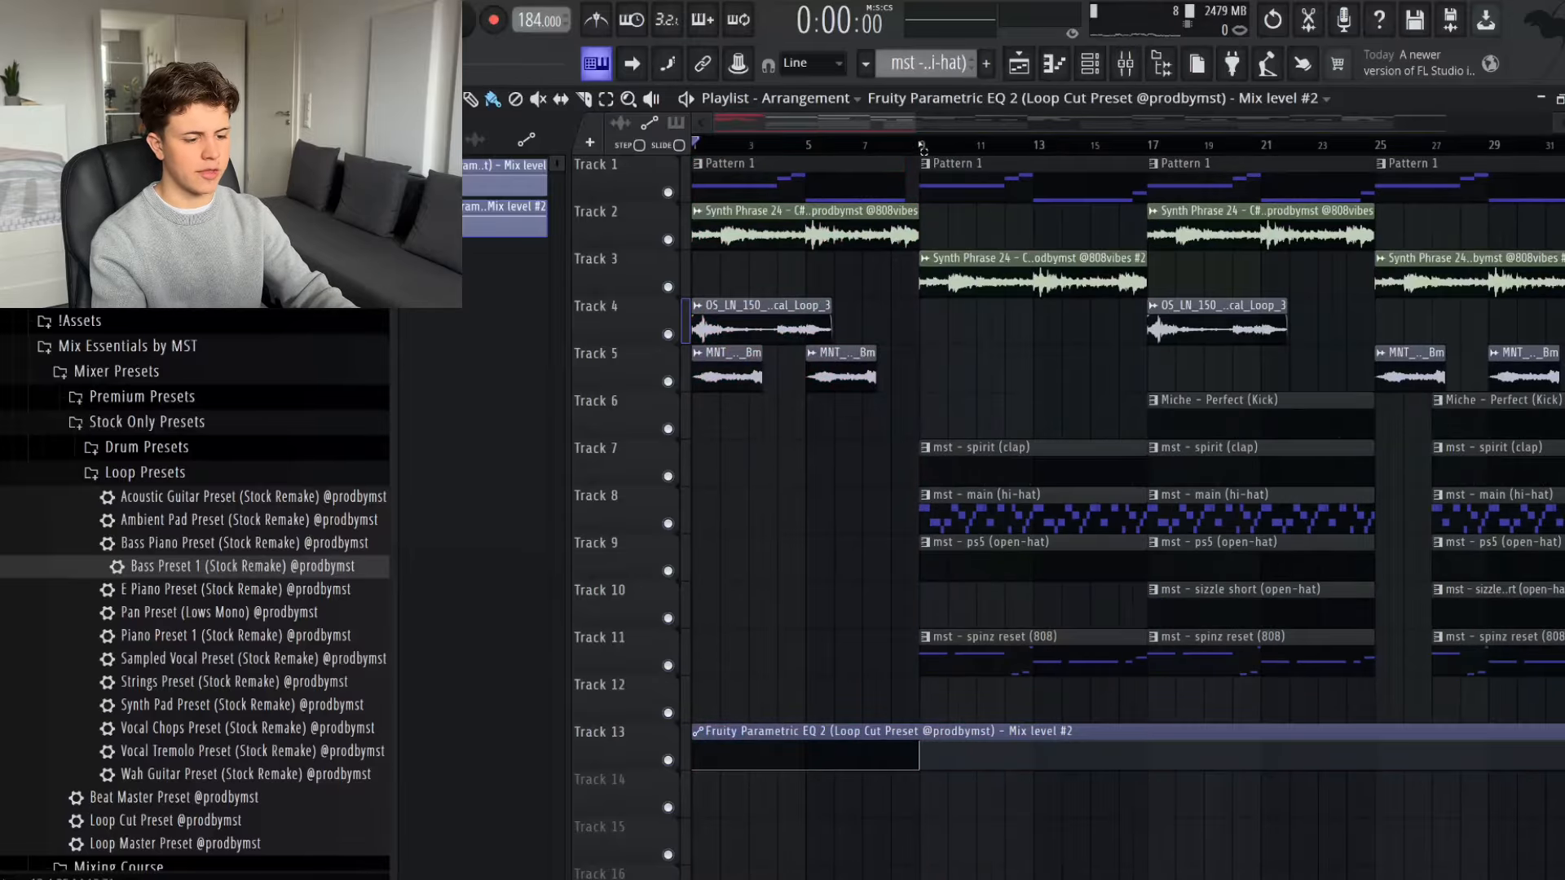
pyautogui.moveTo(922, 149); pyautogui.dragTo(1380, 156)
pyautogui.scroll(-2, 842, 384)
pyautogui.keyDown('ctrl'); pyautogui.click(849, 385); pyautogui.keyUp('ctrl')
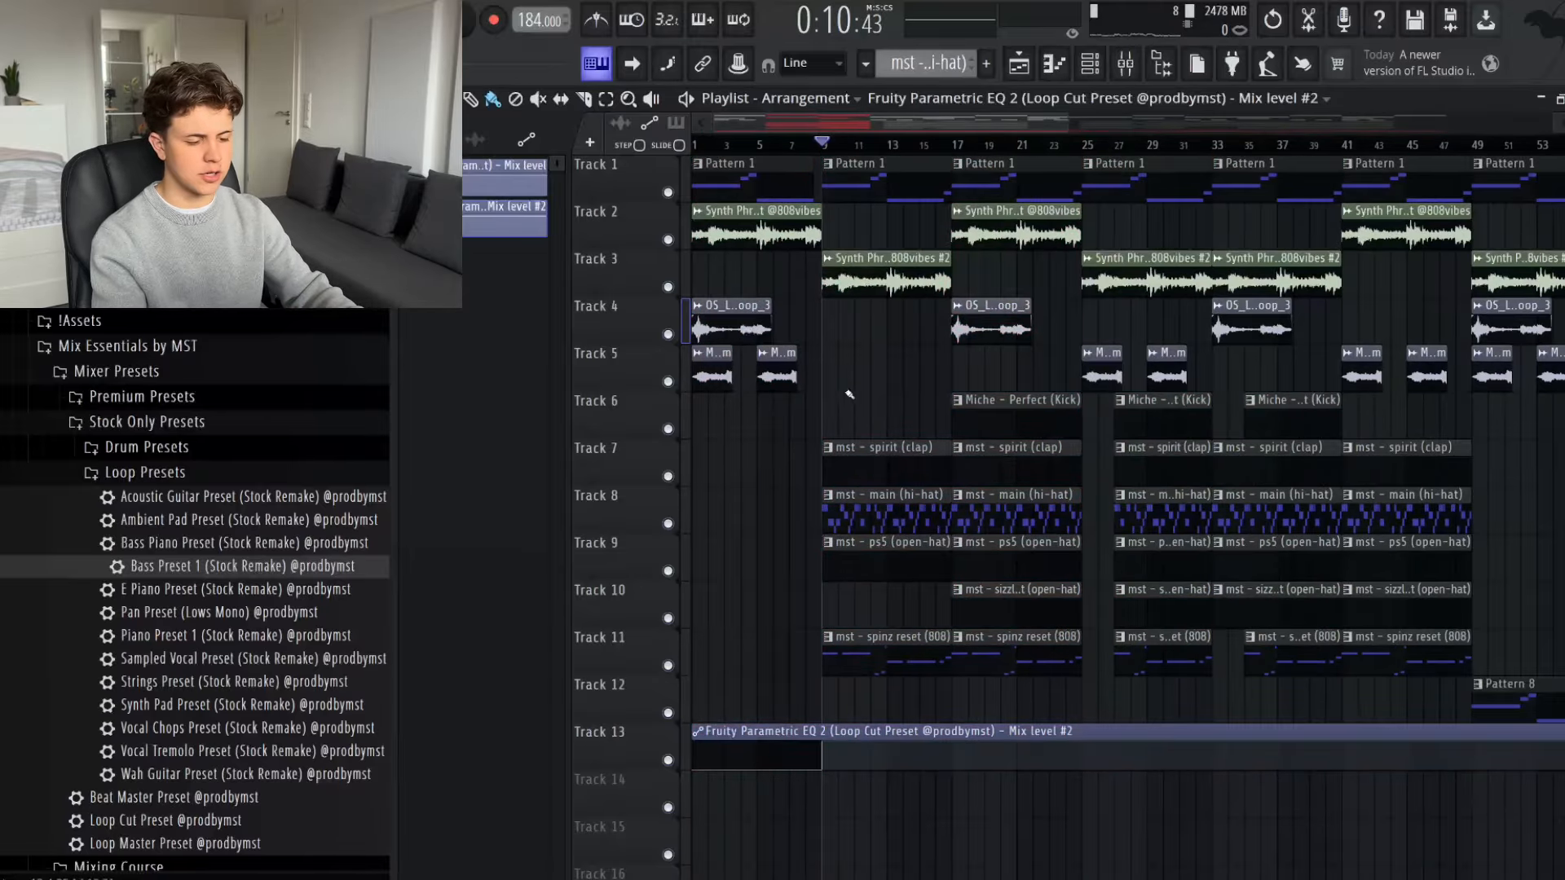
# - Shape the EQ mix-level automation to drop to the minimum during bars 49–57 and again from bar 73
pyautogui.scroll(-2, 849, 395)
pyautogui.moveTo(1267, 754); pyautogui.dragTo(1326, 772)
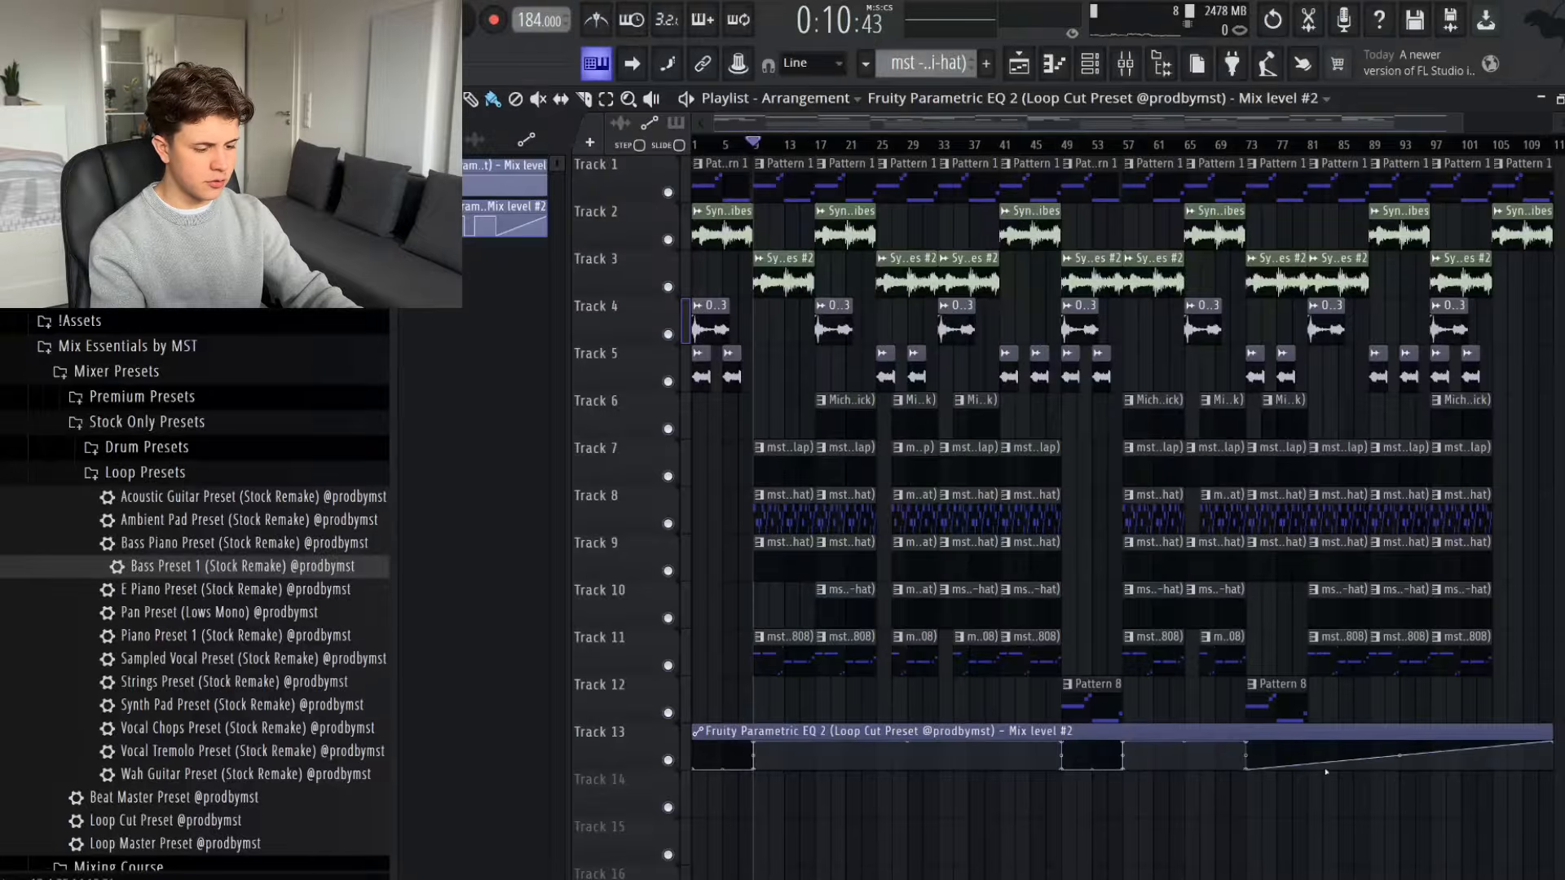
pyautogui.rightClick(1314, 761)
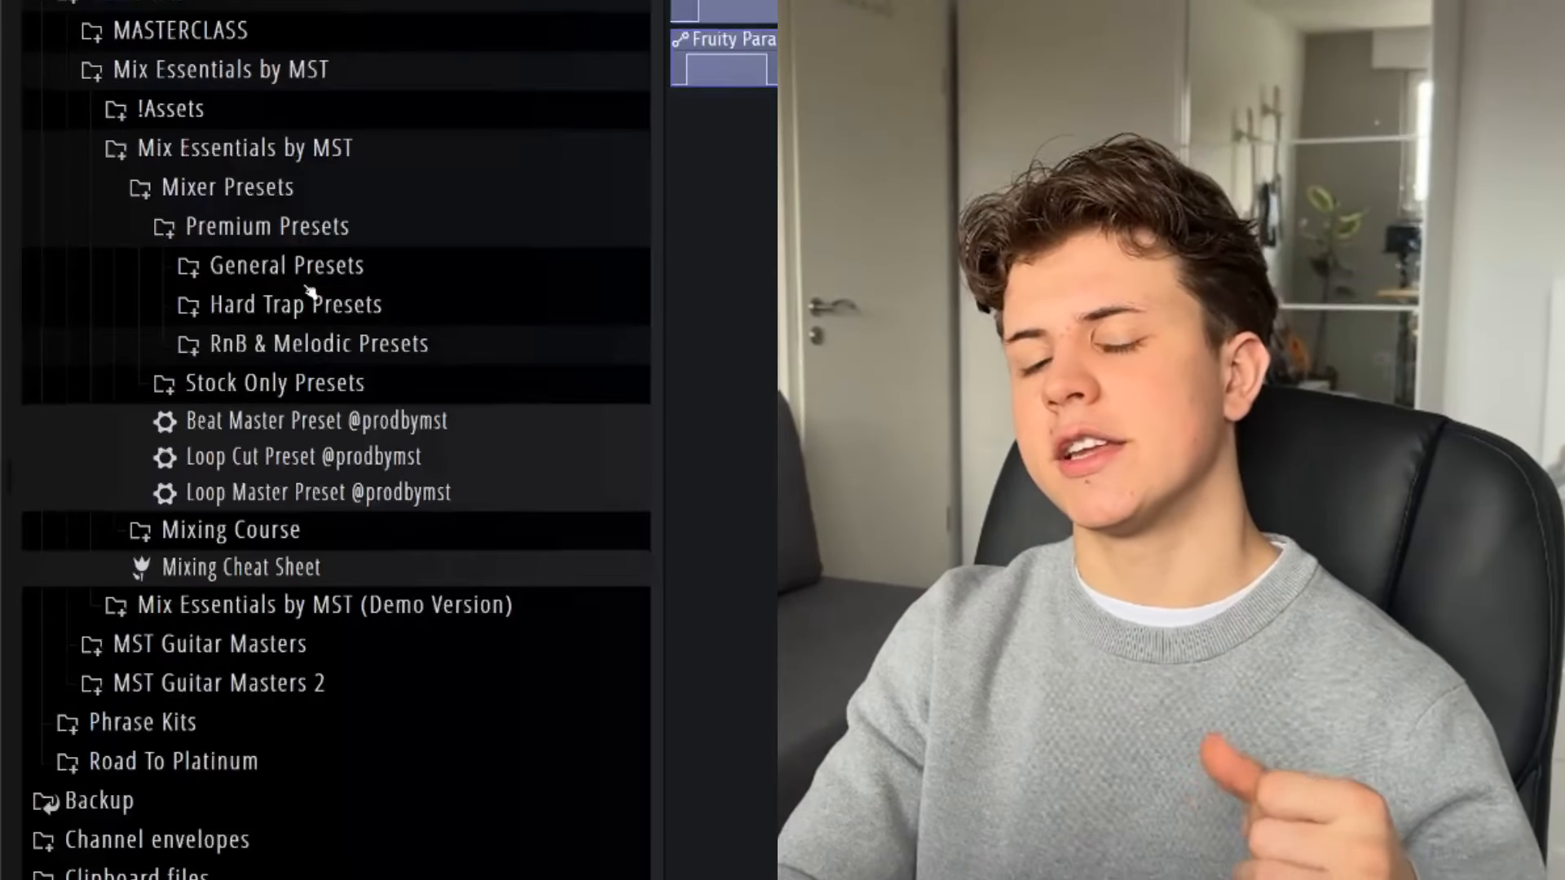
# - Browse the General, RnB & Melodic and Hard Trap folders of the Premium Presets
pyautogui.click(278, 265)
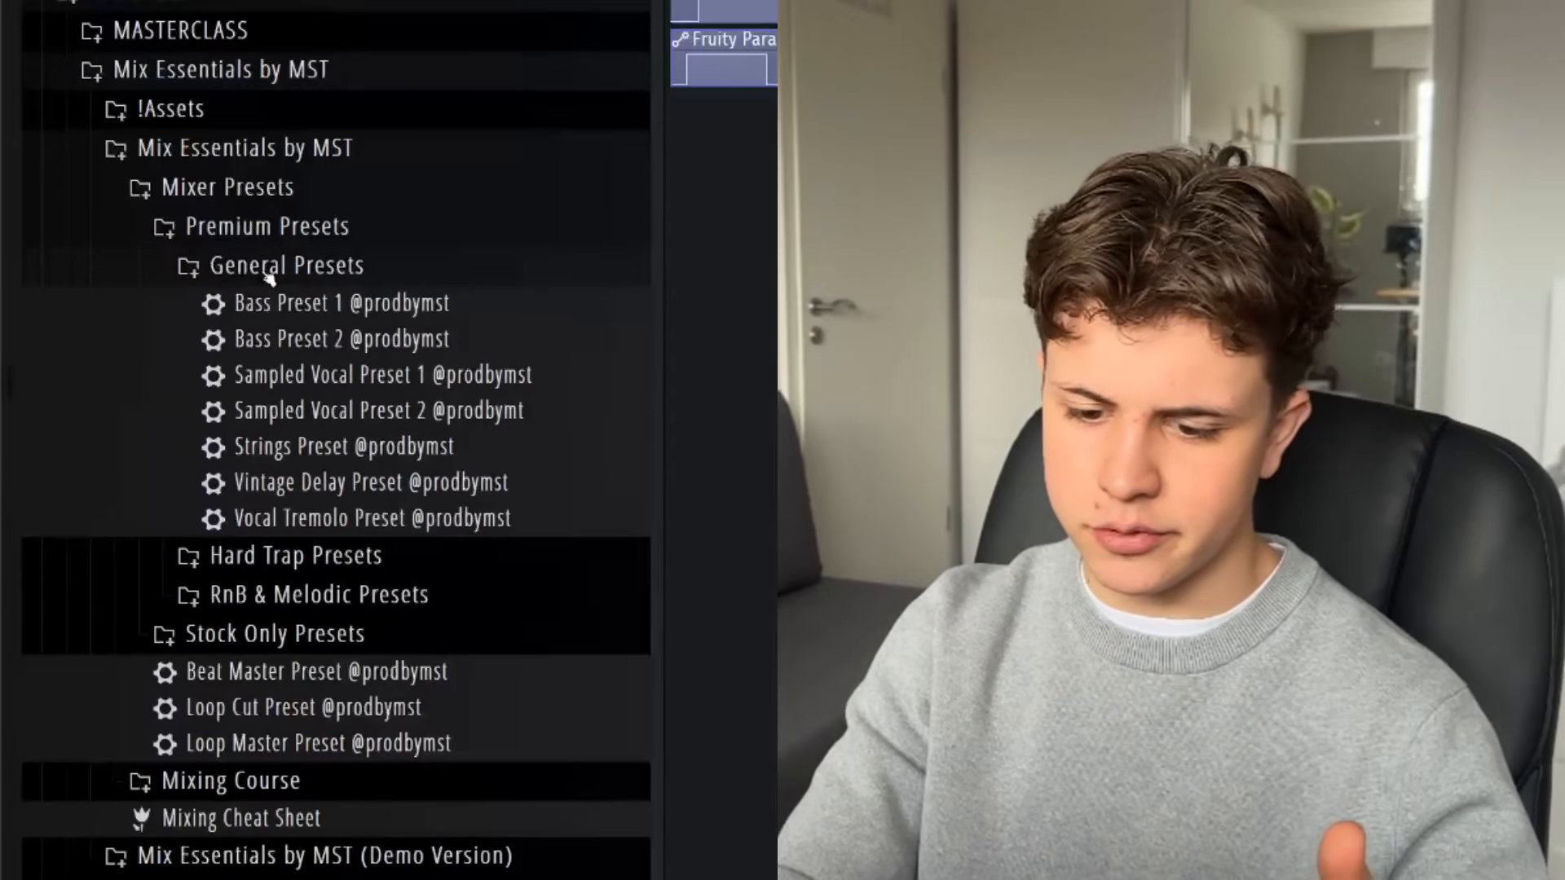
pyautogui.click(270, 269)
pyautogui.click(272, 338)
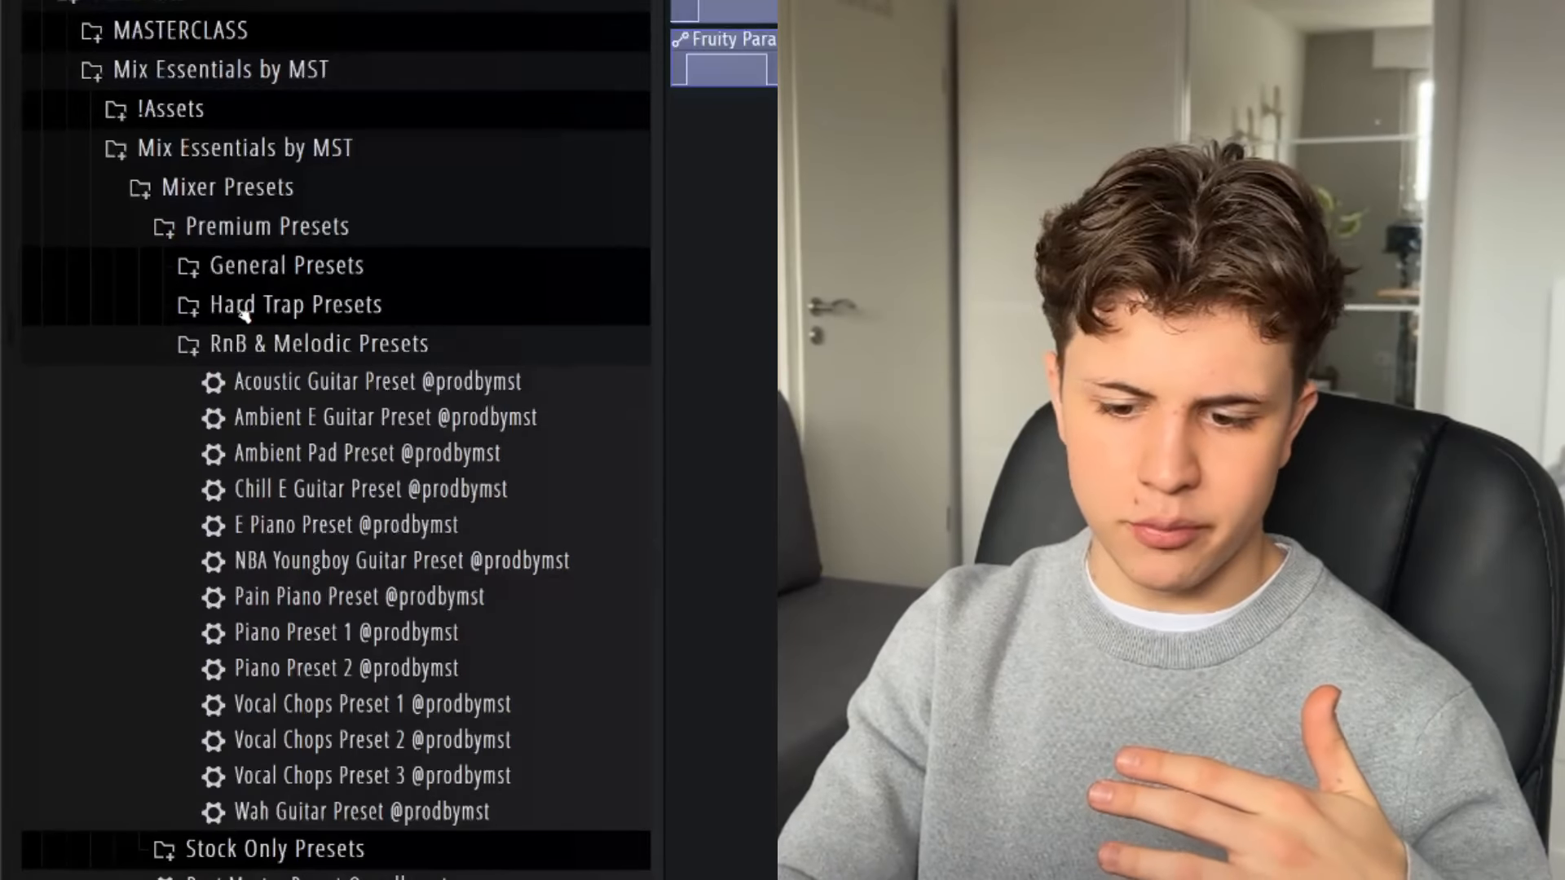
pyautogui.scroll(-2, 244, 317)
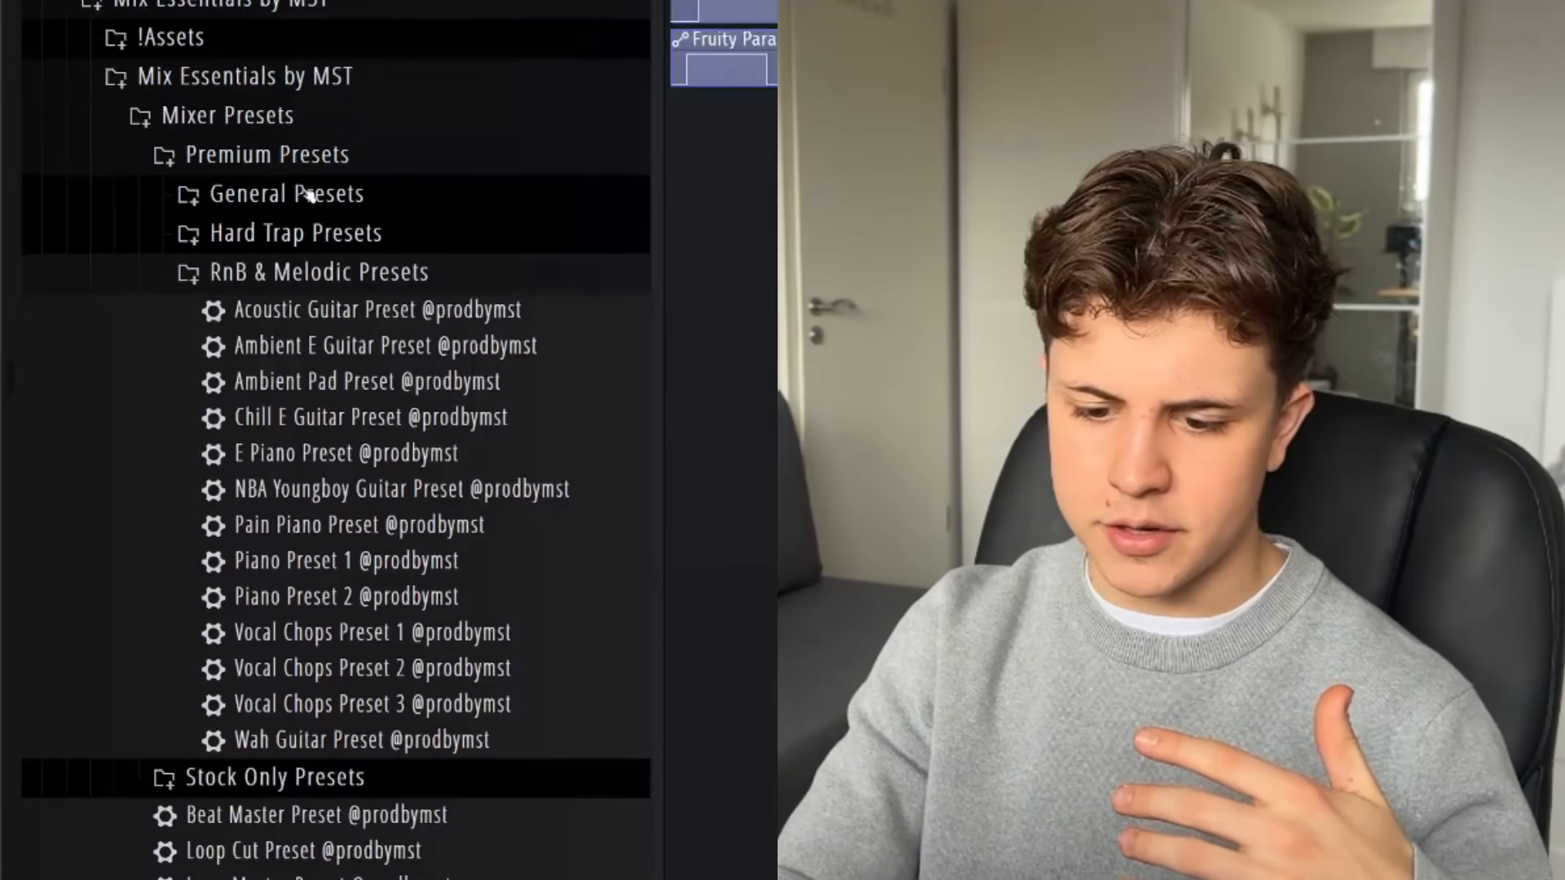
pyautogui.click(305, 234)
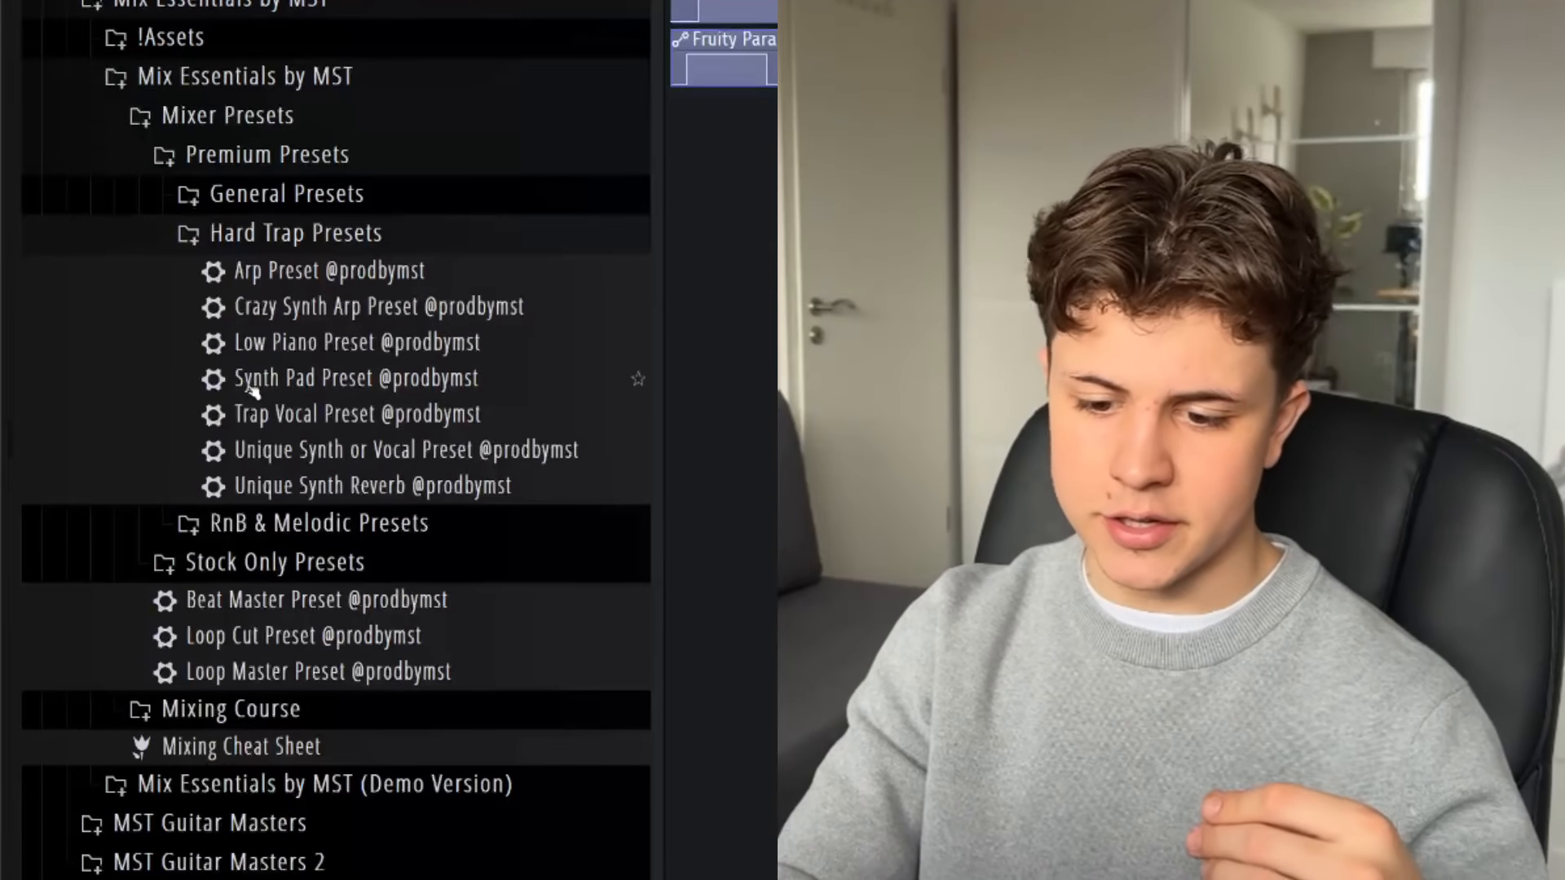
pyautogui.scroll(-2, 269, 481)
# - Browse the Loop Presets and Drum Presets in the Stock Only Presets folder
pyautogui.click(270, 494)
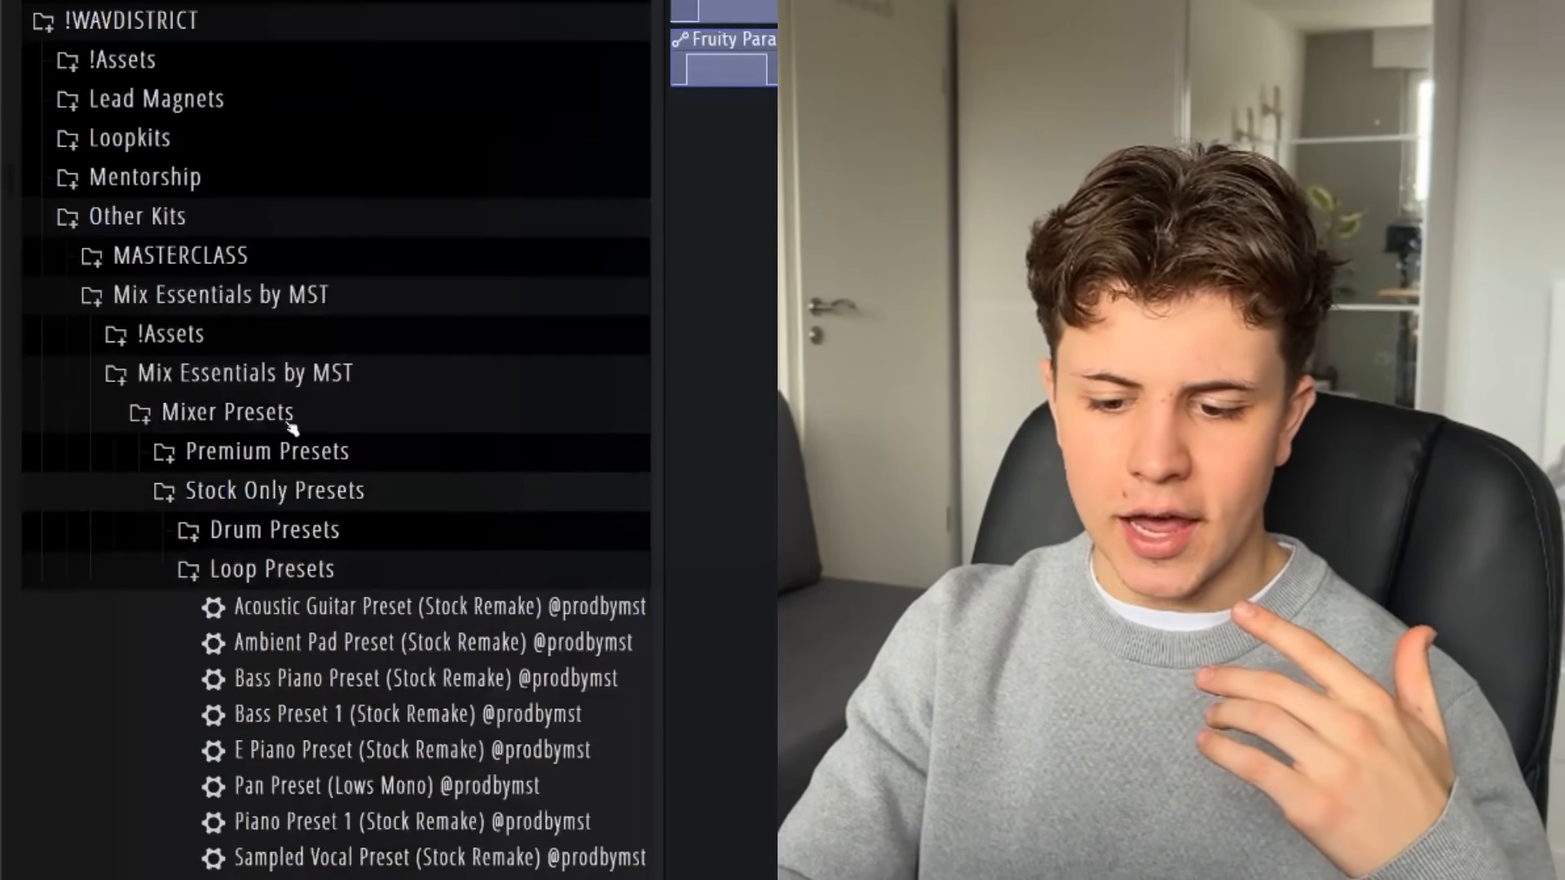
pyautogui.scroll(-12, 298, 383)
pyautogui.scroll(6, 316, 271)
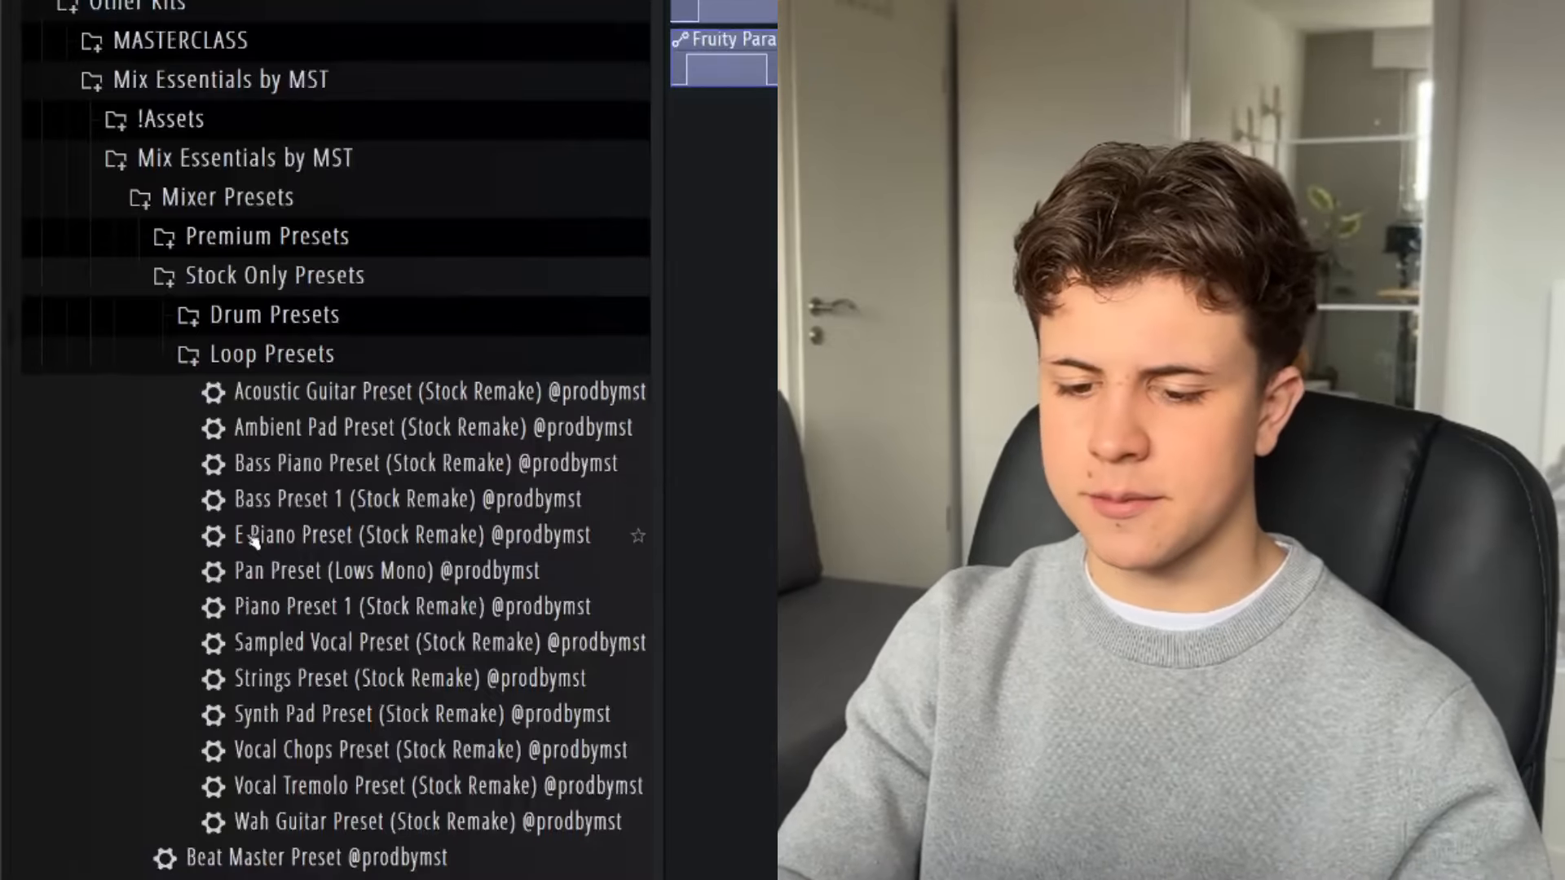
pyautogui.click(269, 357)
pyautogui.click(268, 322)
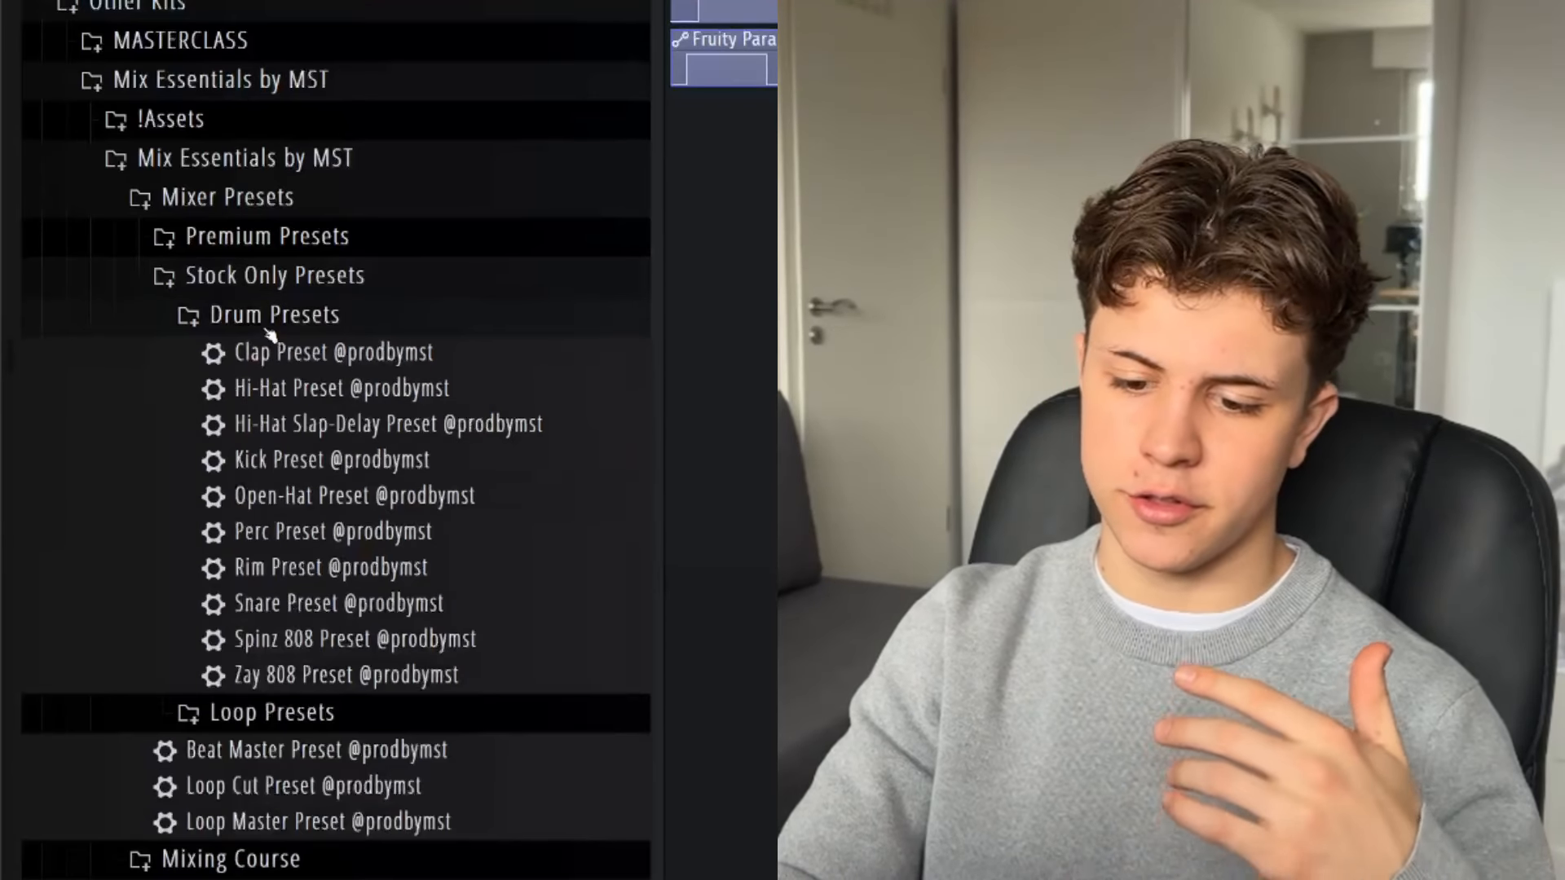
pyautogui.scroll(-4, 269, 334)
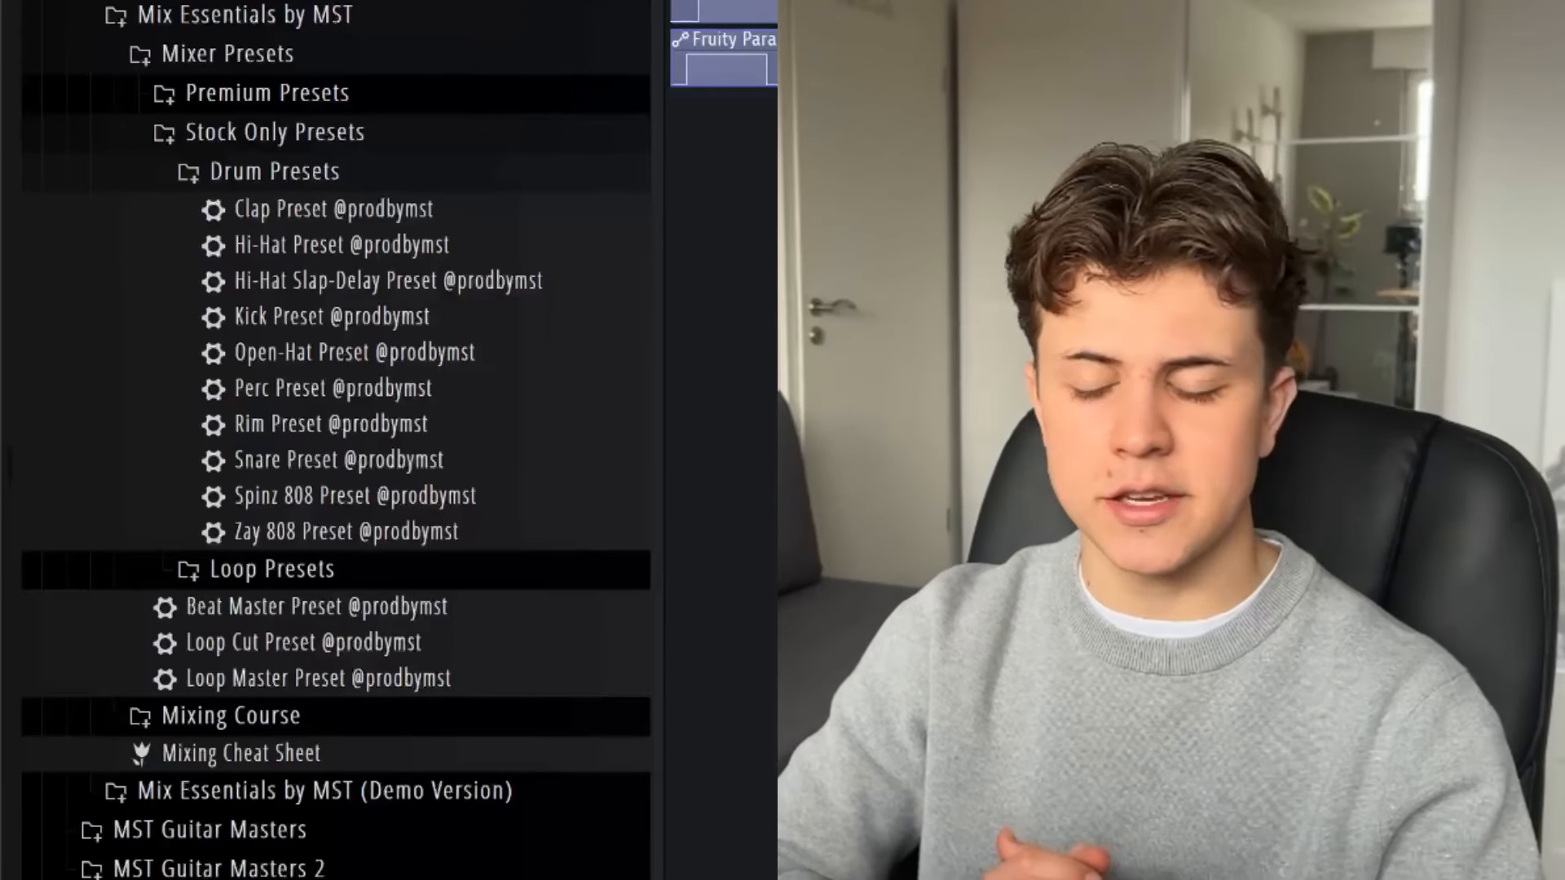